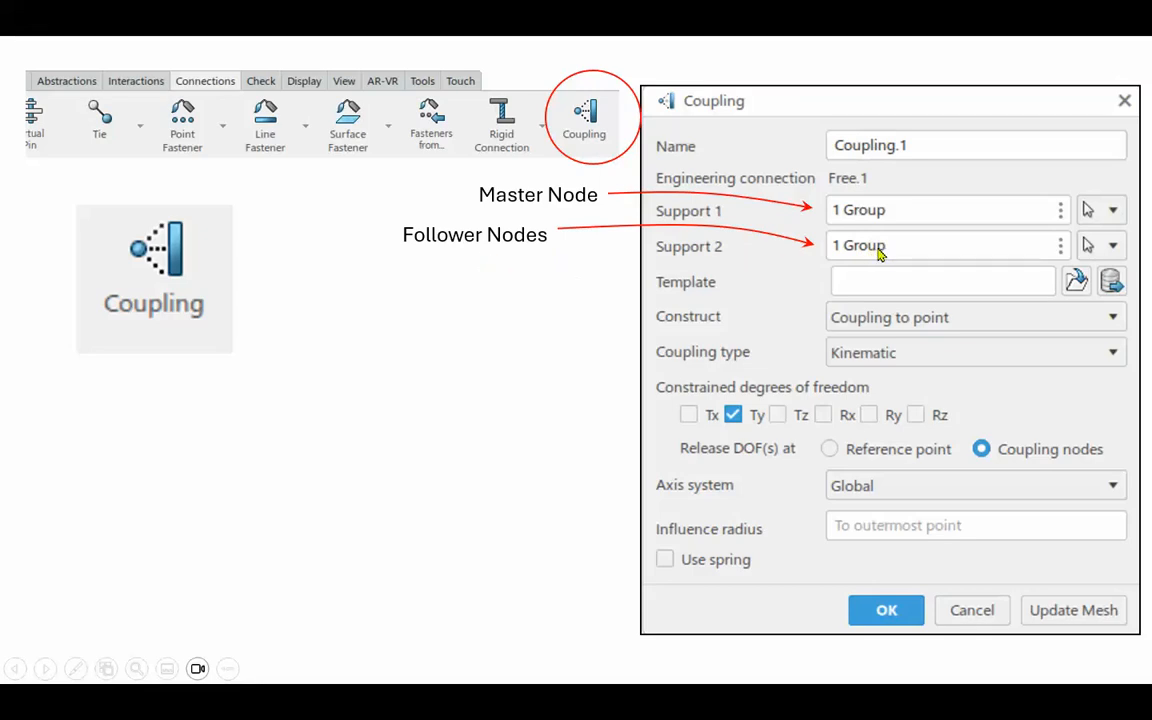
pyautogui.click(732, 415)
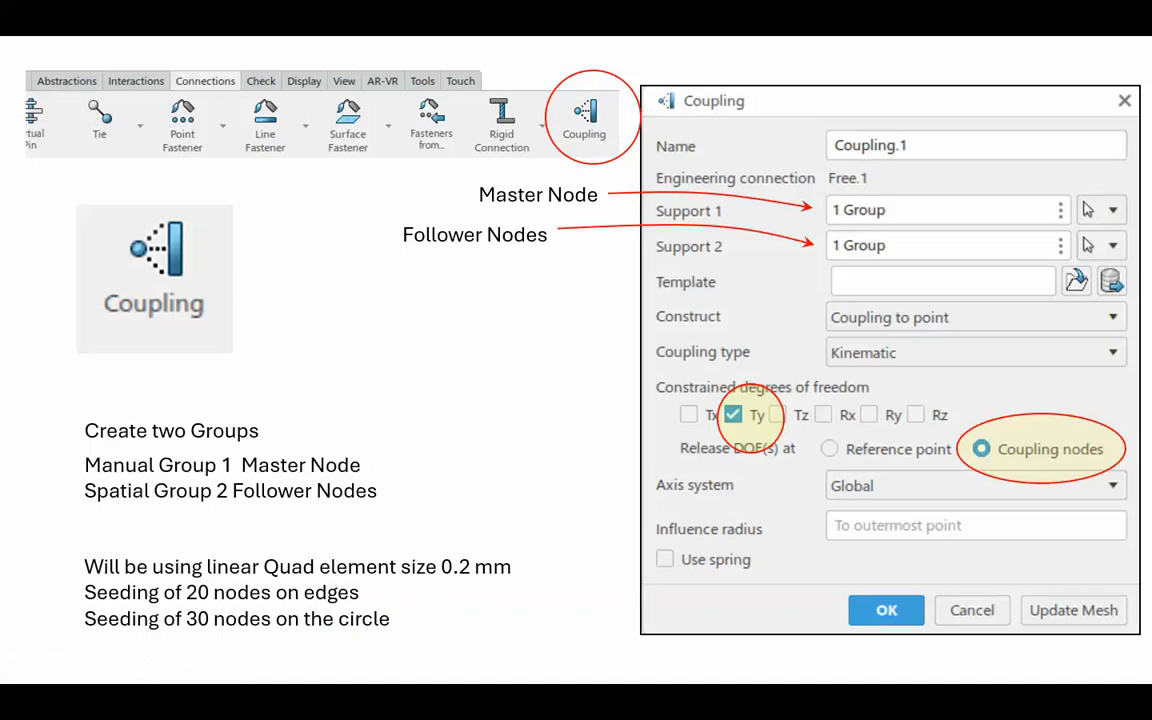
pyautogui.click(471, 589)
pyautogui.click(474, 588)
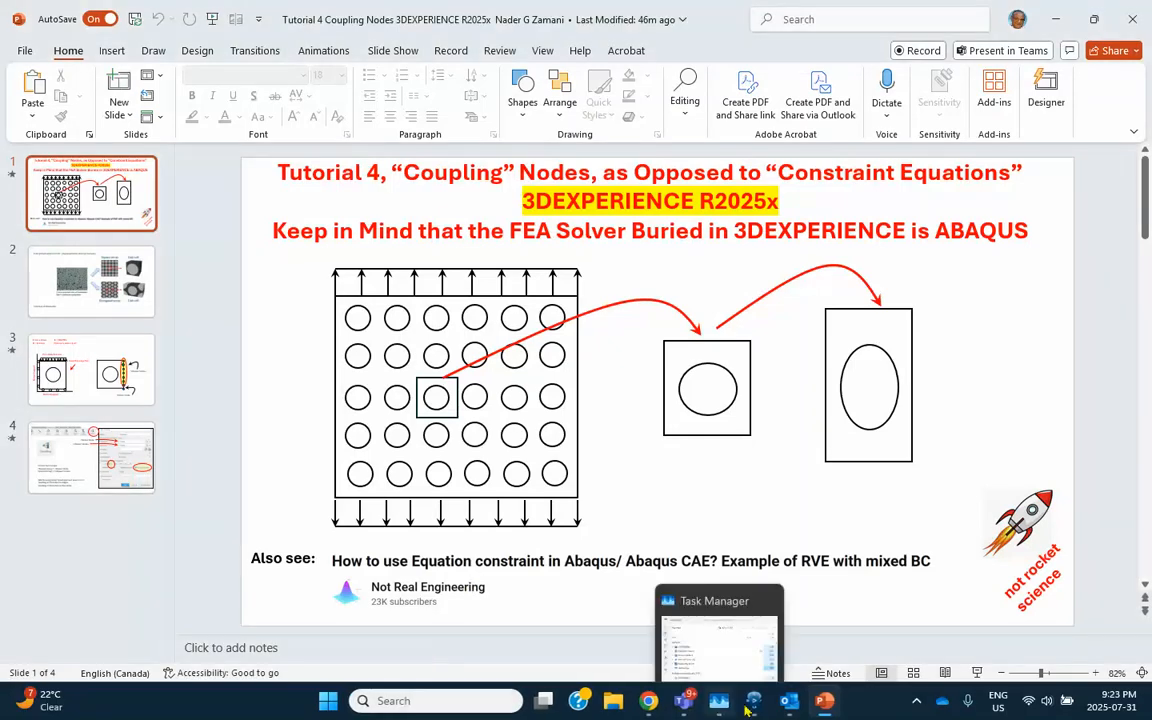
# Switch to 3DEXPERIENCE and start a new 3D part in the Part Design app.
pyautogui.click(681, 646)
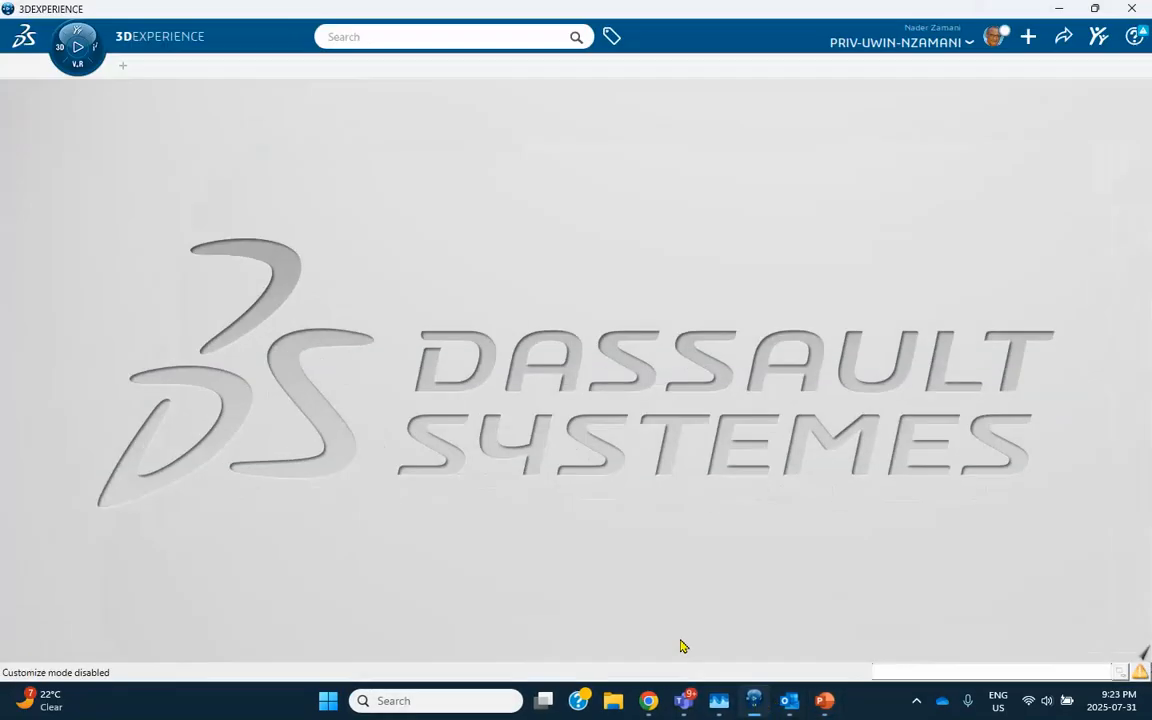
pyautogui.click(64, 66)
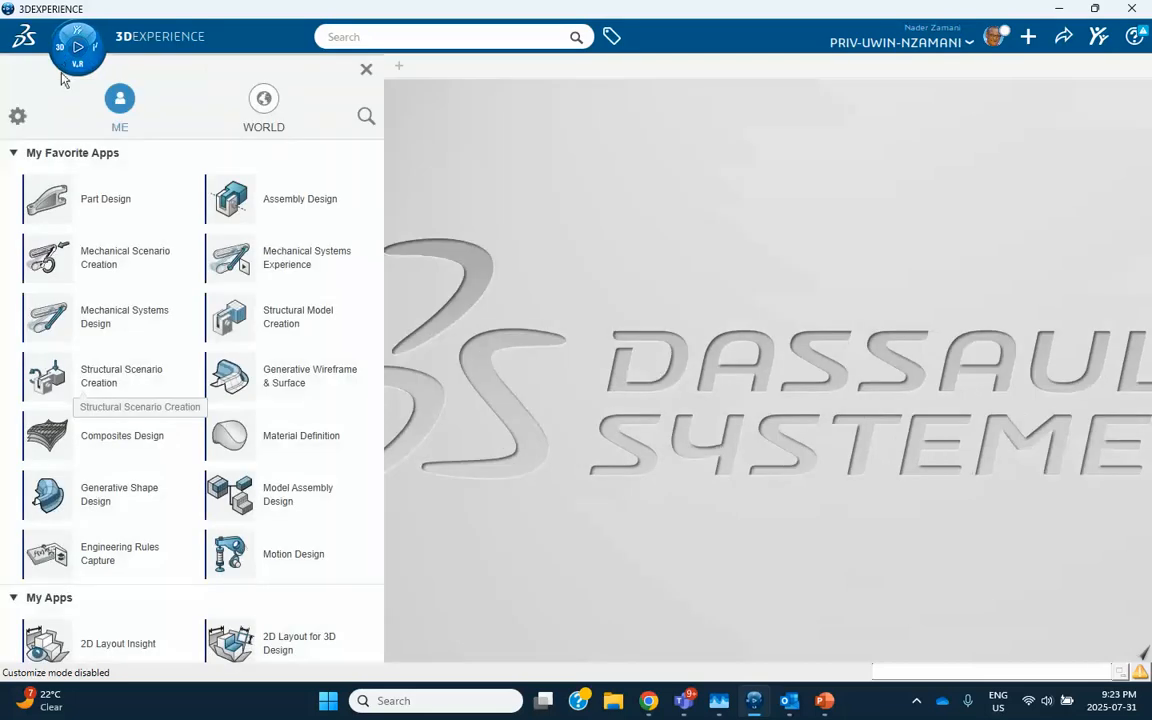
pyautogui.click(103, 198)
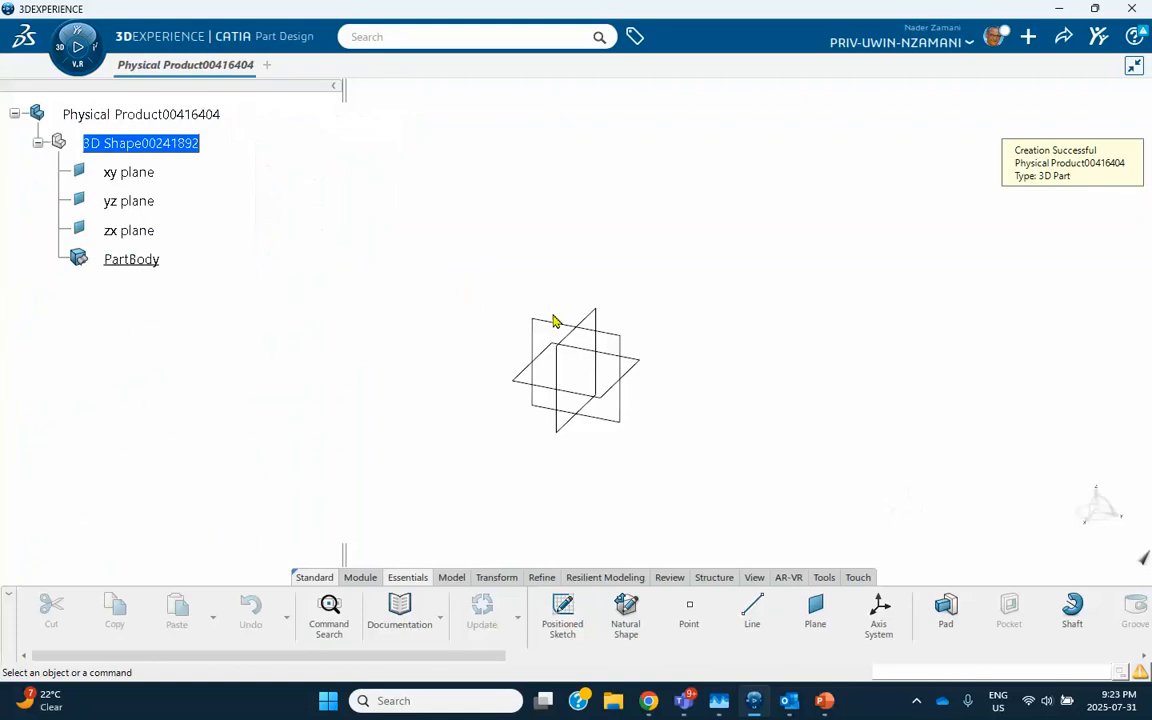
# Start a sketch on the yz plane and draw a centered rectangle around the origin.
pyautogui.click(563, 324)
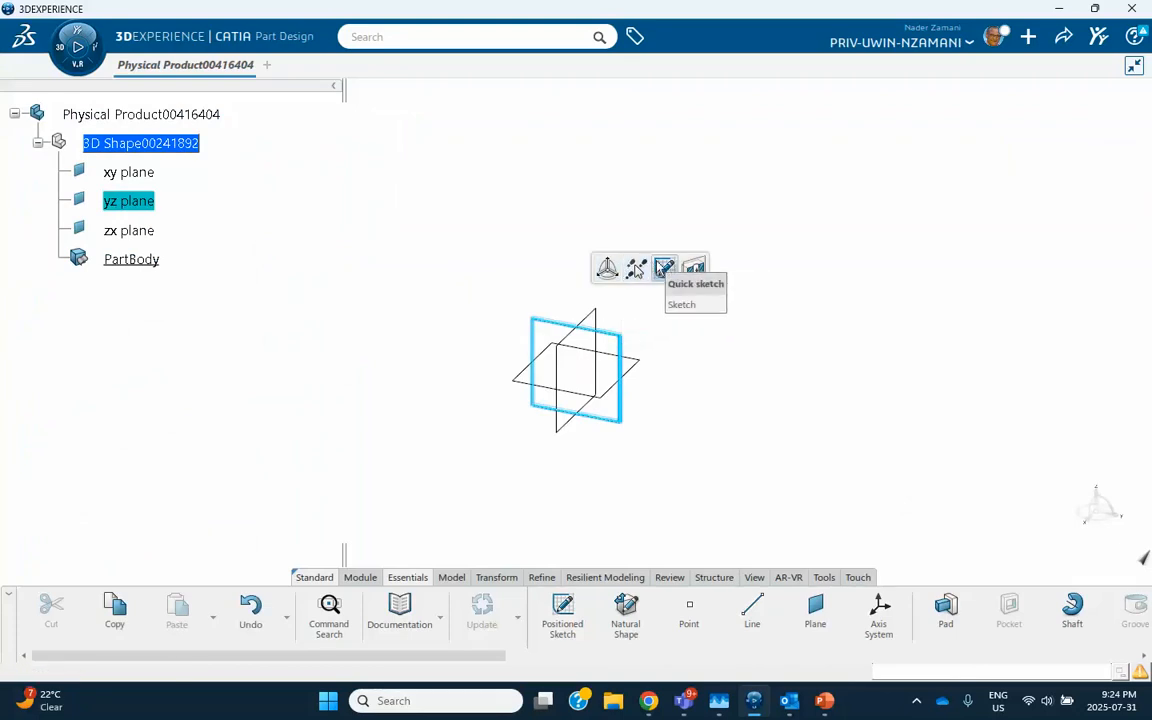
pyautogui.click(664, 268)
pyautogui.click(681, 612)
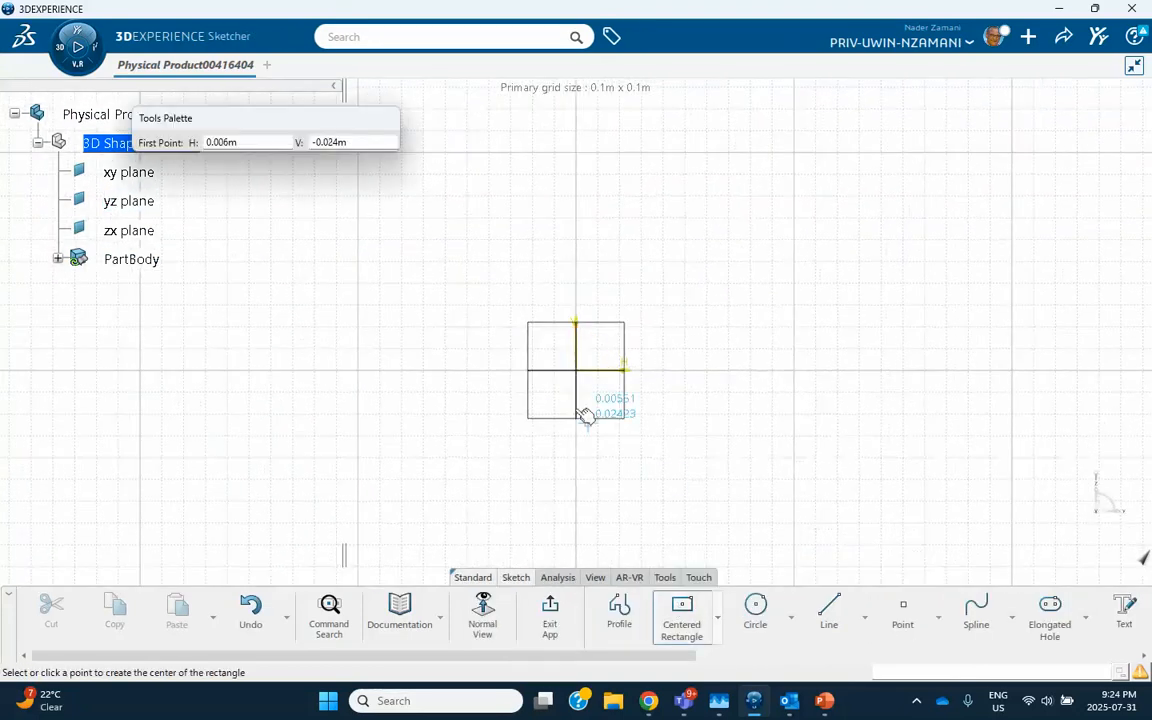
pyautogui.click(584, 373)
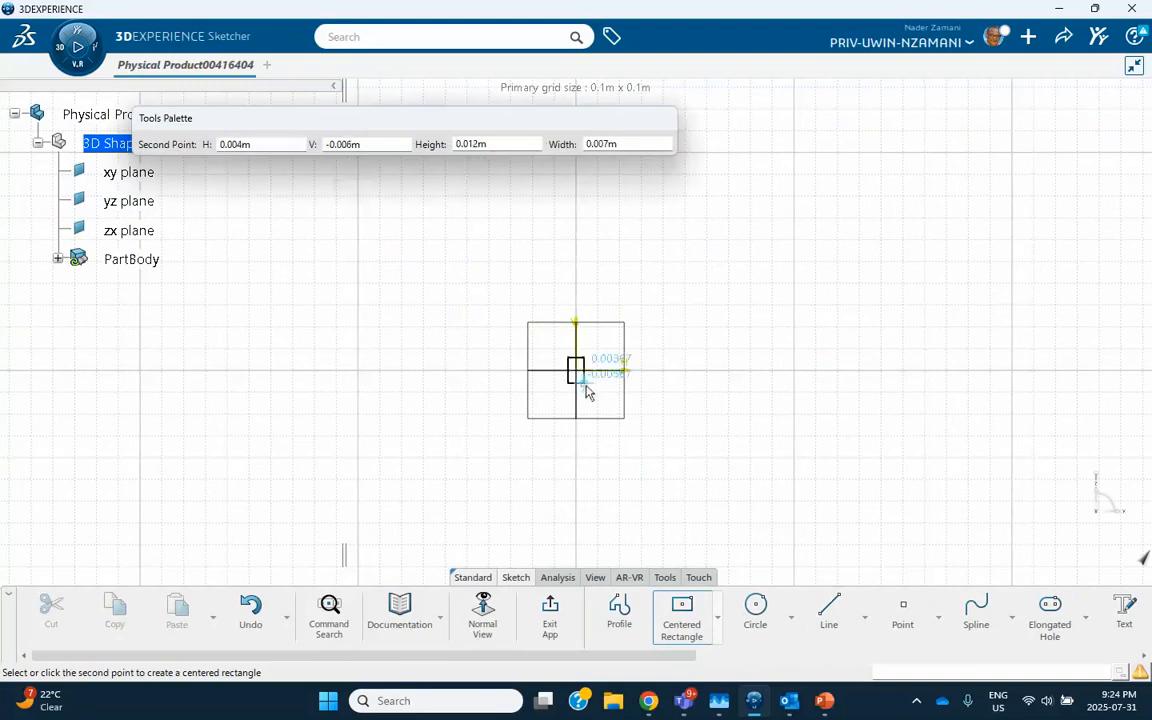
pyautogui.click(597, 387)
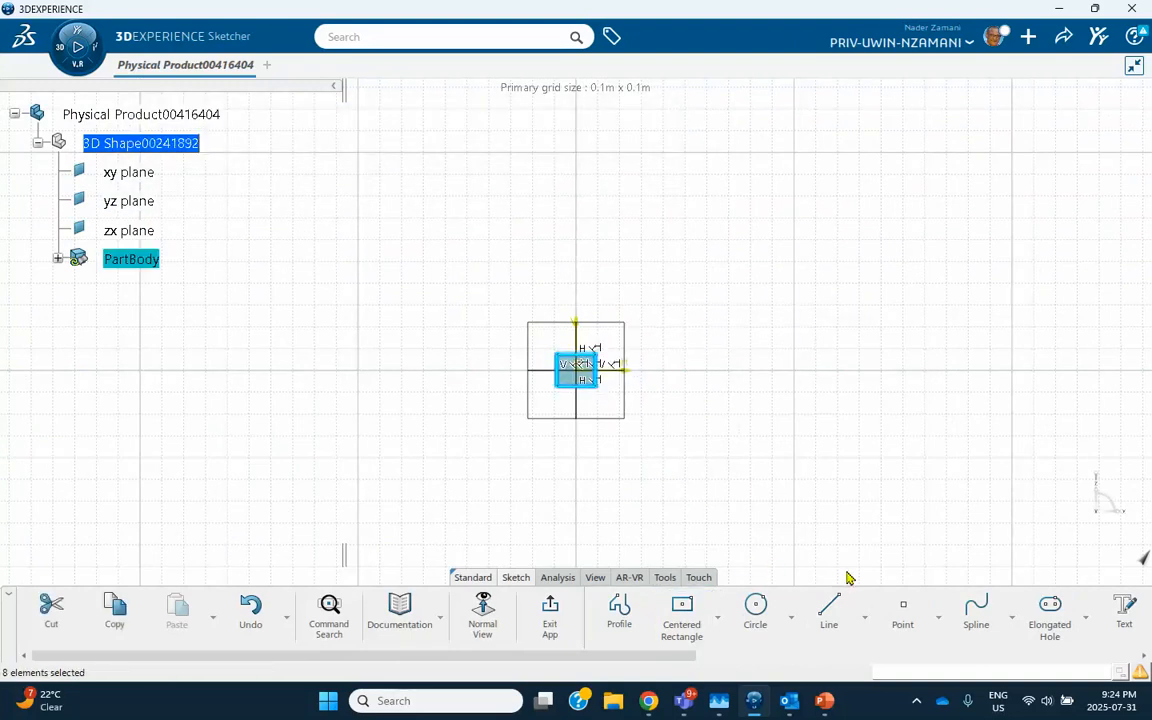
pyautogui.click(606, 237)
# Dimension the rectangle's upper edge and set its length to 2 mm.
pyautogui.click(578, 354)
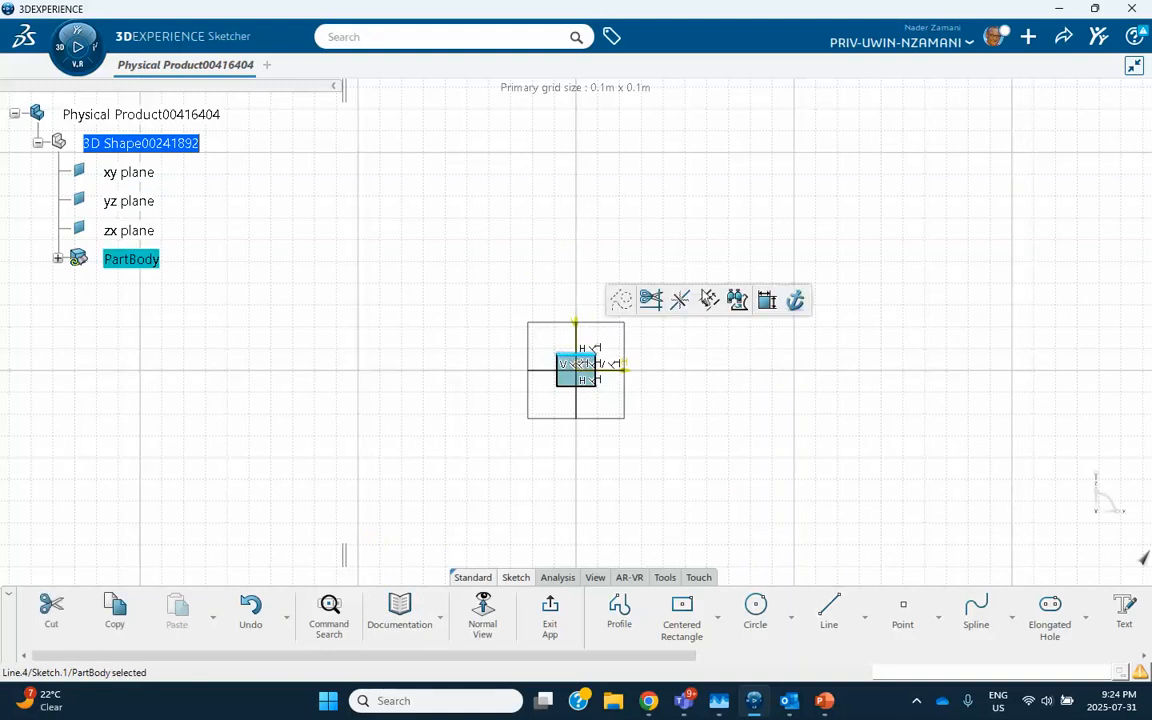
pyautogui.click(767, 300)
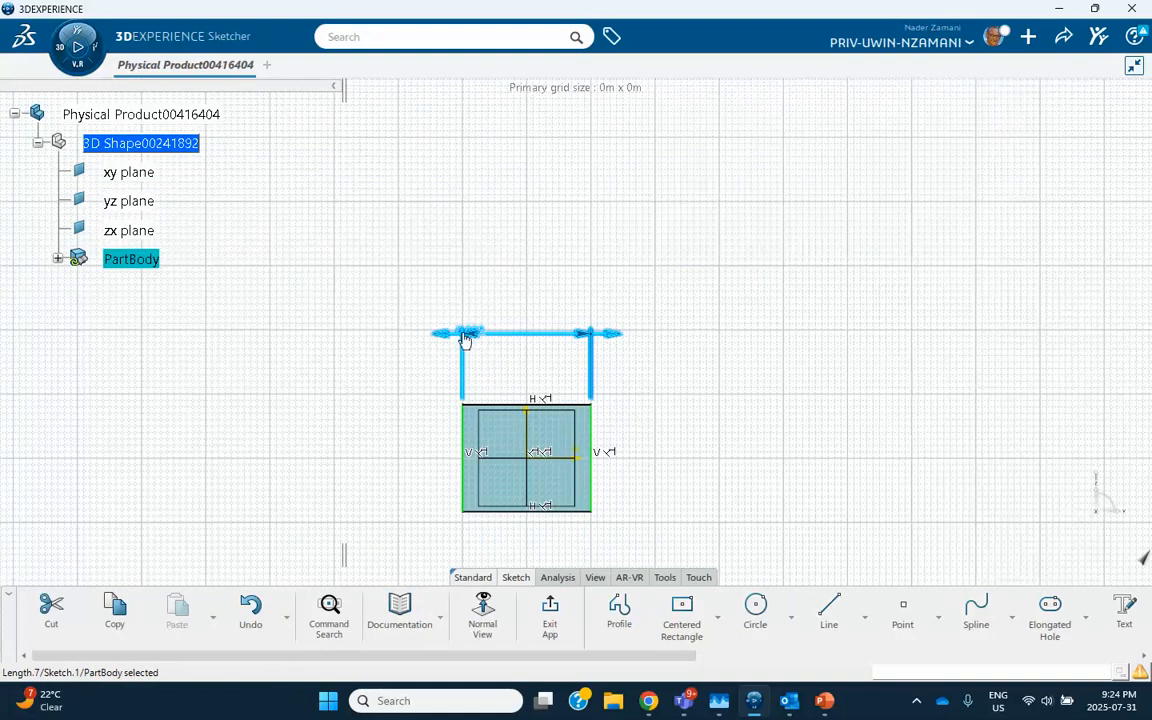
pyautogui.click(466, 333)
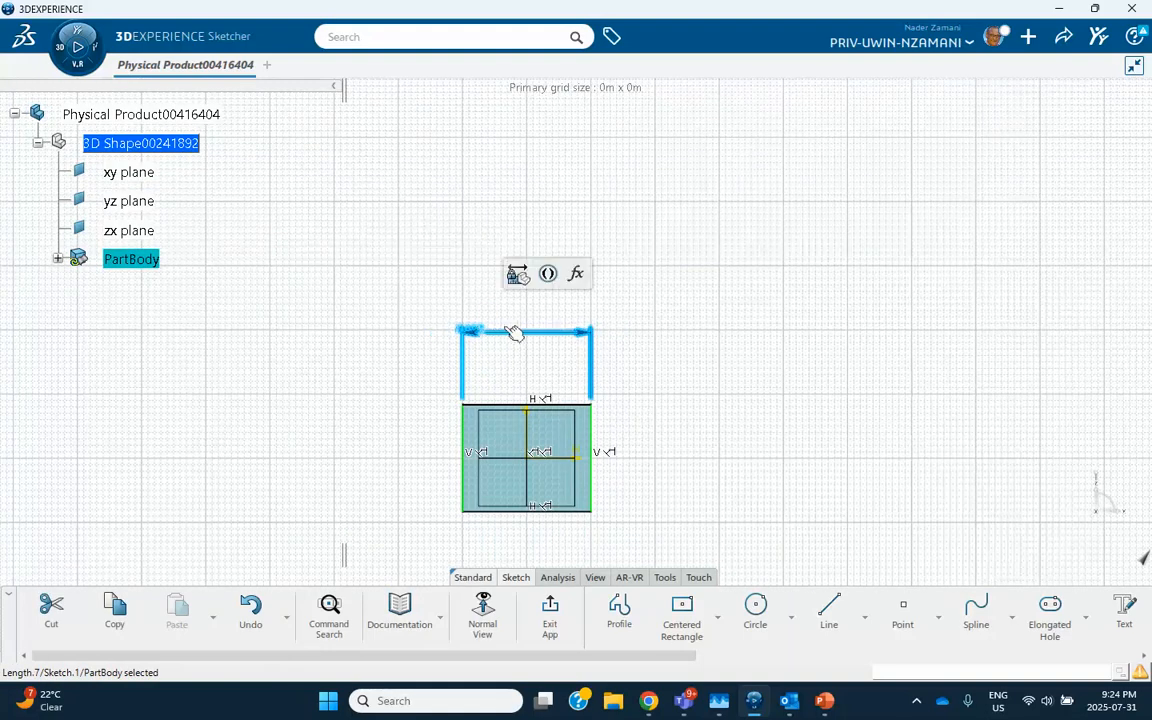
pyautogui.click(480, 332)
pyautogui.moveTo(524, 352)
pyautogui.mouseDown(button='middle')
pyautogui.moveTo(532, 293)
pyautogui.moveTo(518, 246)
pyautogui.mouseUp(button='middle')
pyautogui.click(445, 268)
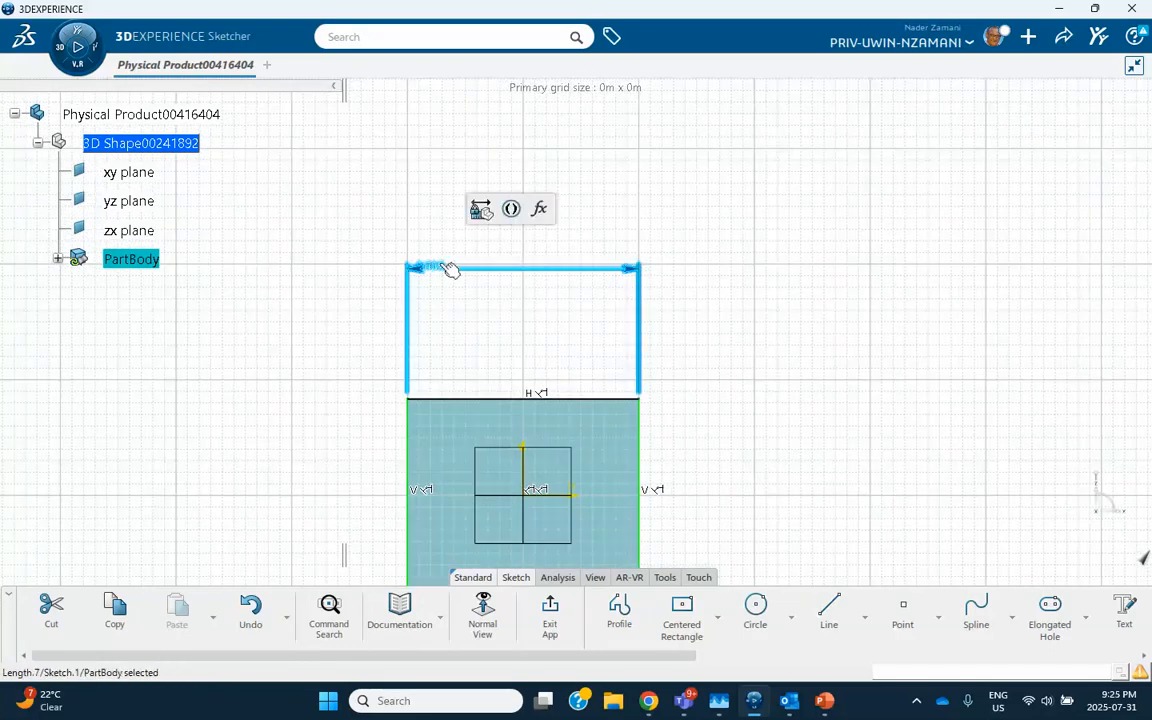
pyautogui.click(522, 303)
pyautogui.moveTo(666, 332); pyautogui.dragTo(598, 230, button='middle')
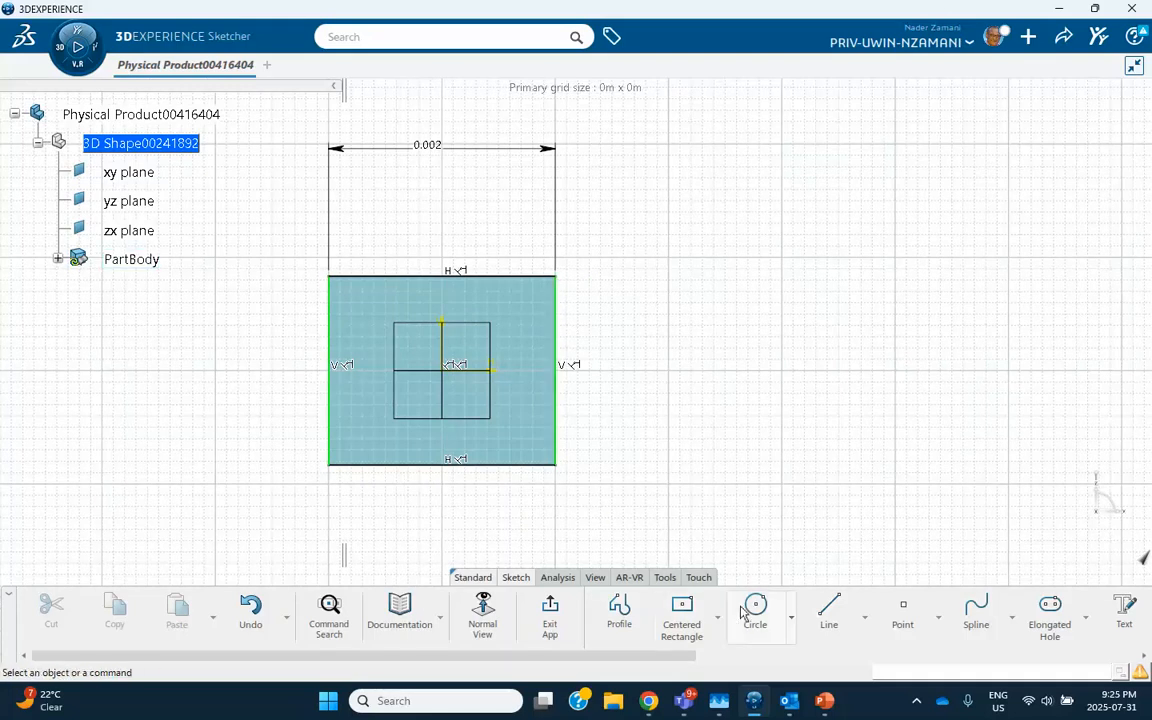
# Dimension the rectangle's vertical side, set its length to 2 mm, and exit the sketch.
pyautogui.click(563, 350)
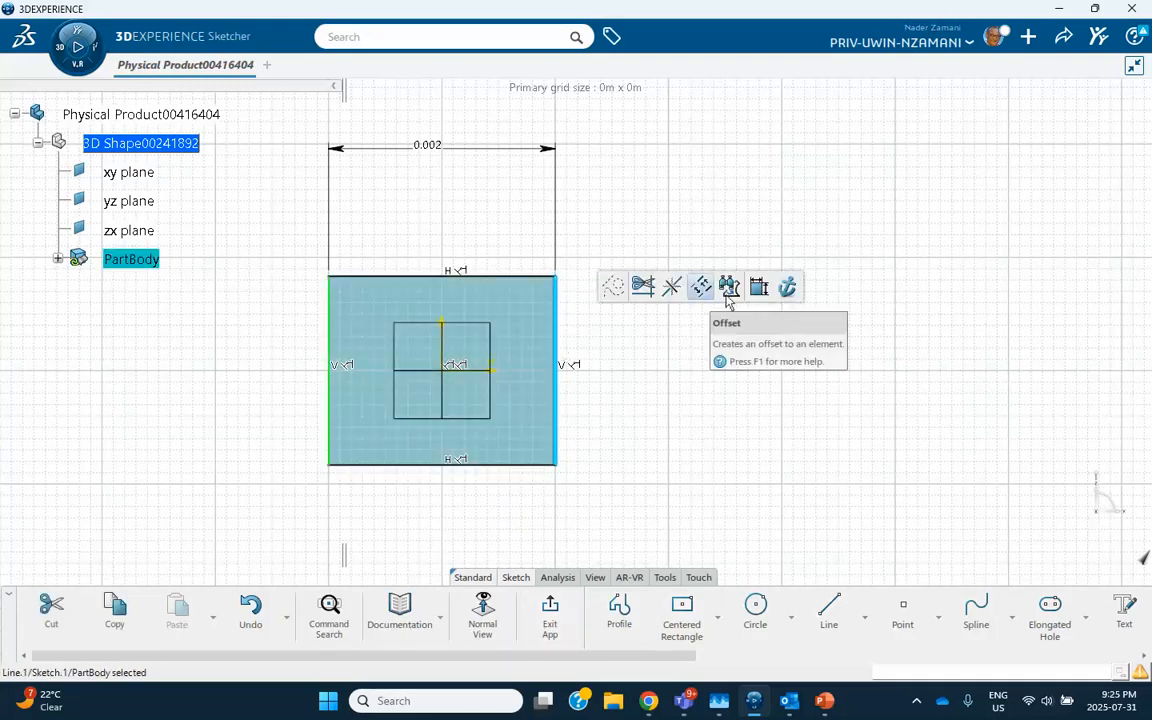
pyautogui.click(789, 285)
pyautogui.click(633, 361)
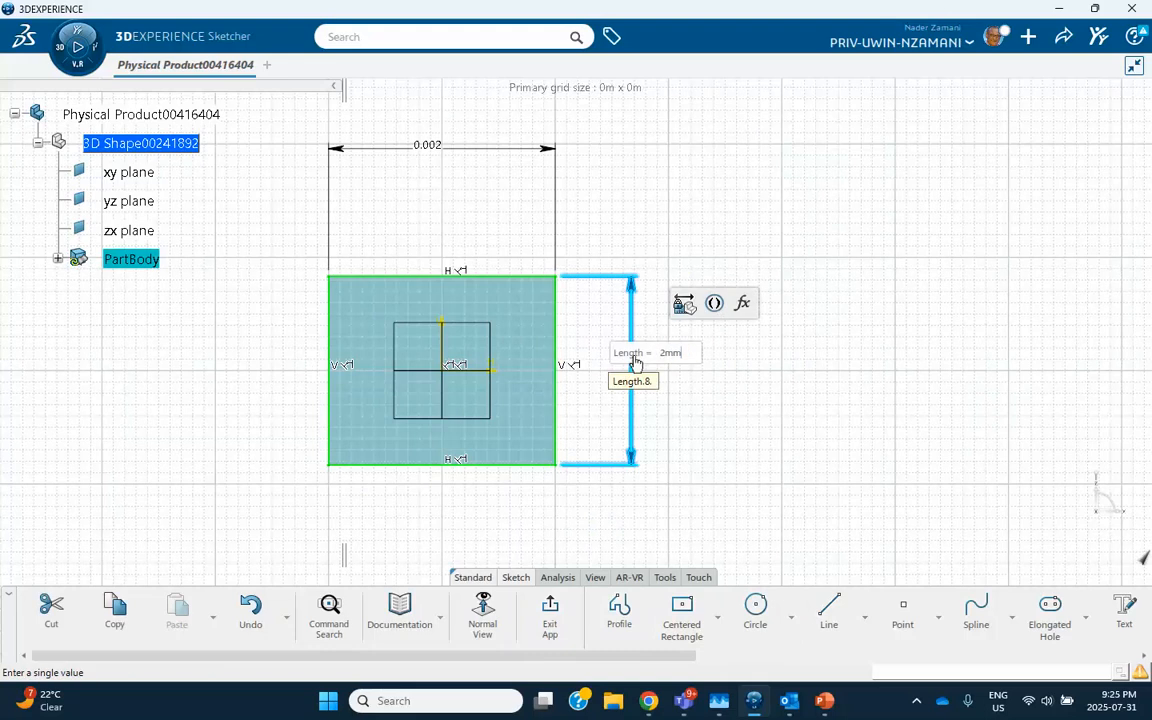
pyautogui.write('2mm')
pyautogui.press('Return')
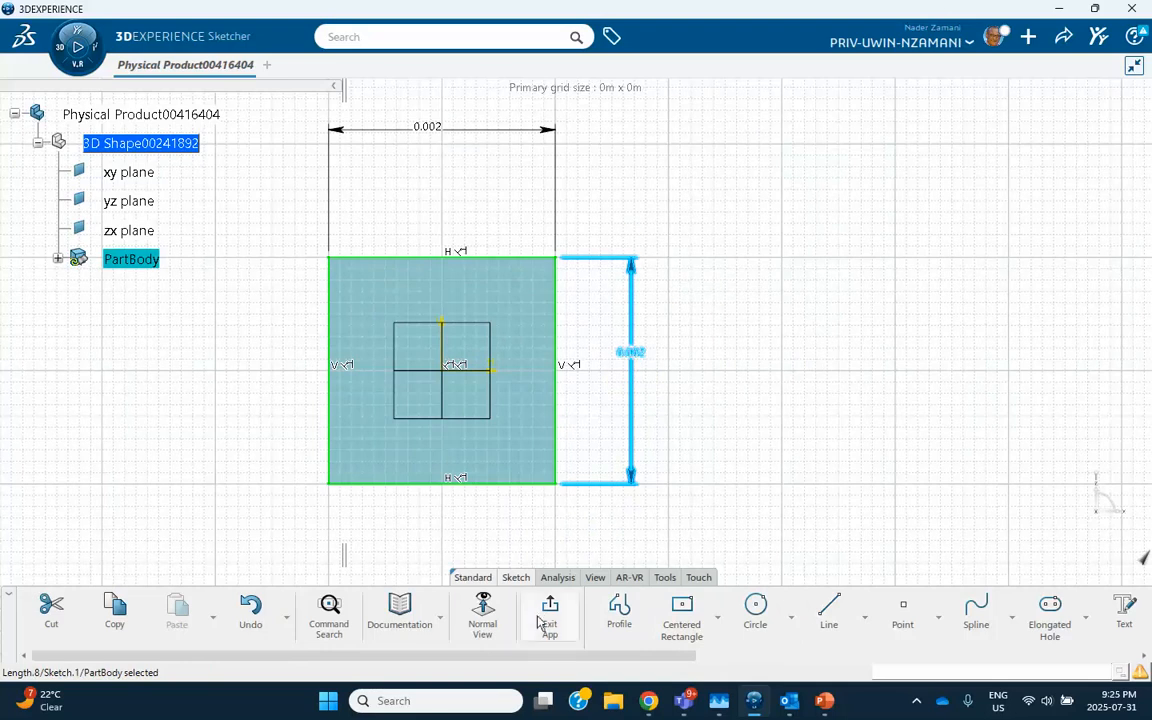
pyautogui.click(566, 586)
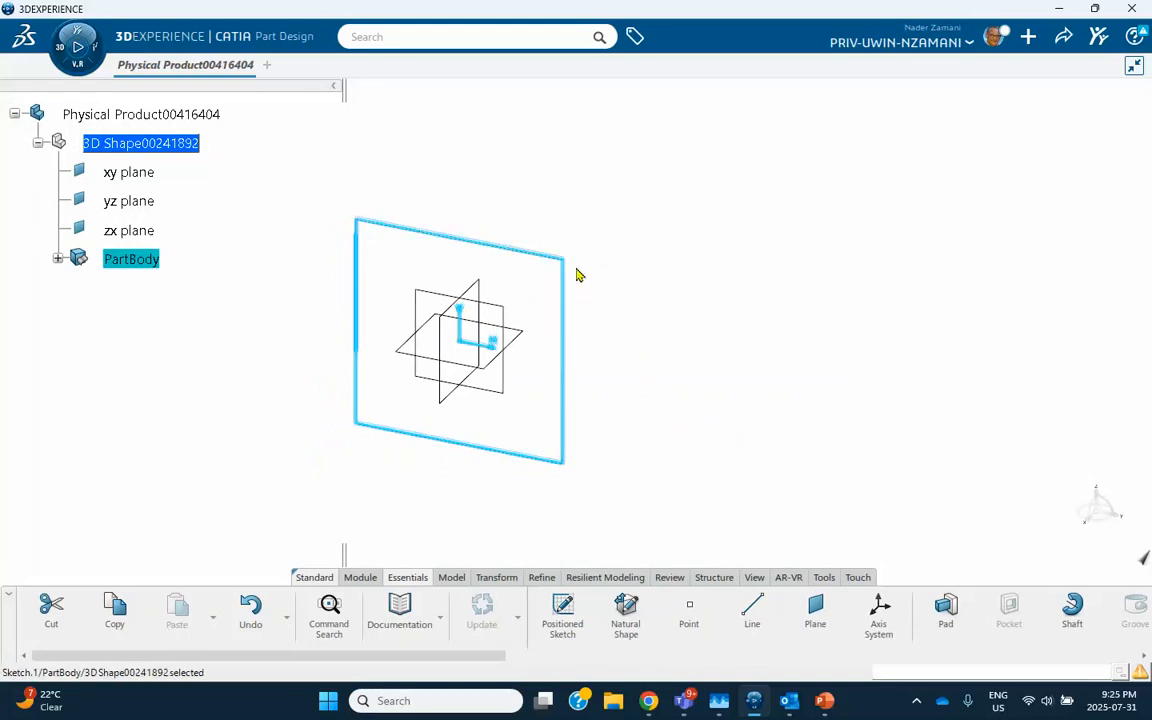
# Switch the part to the Generative Shape Design app and bring up its surface commands.
pyautogui.click(60, 53)
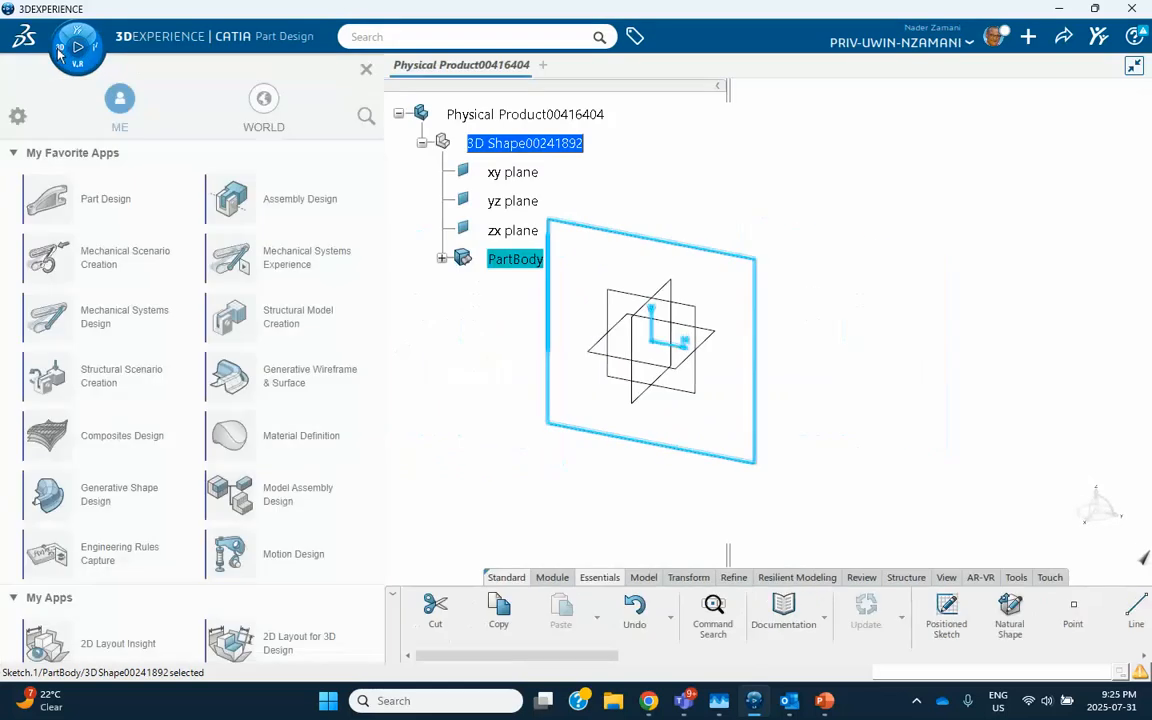
pyautogui.click(92, 496)
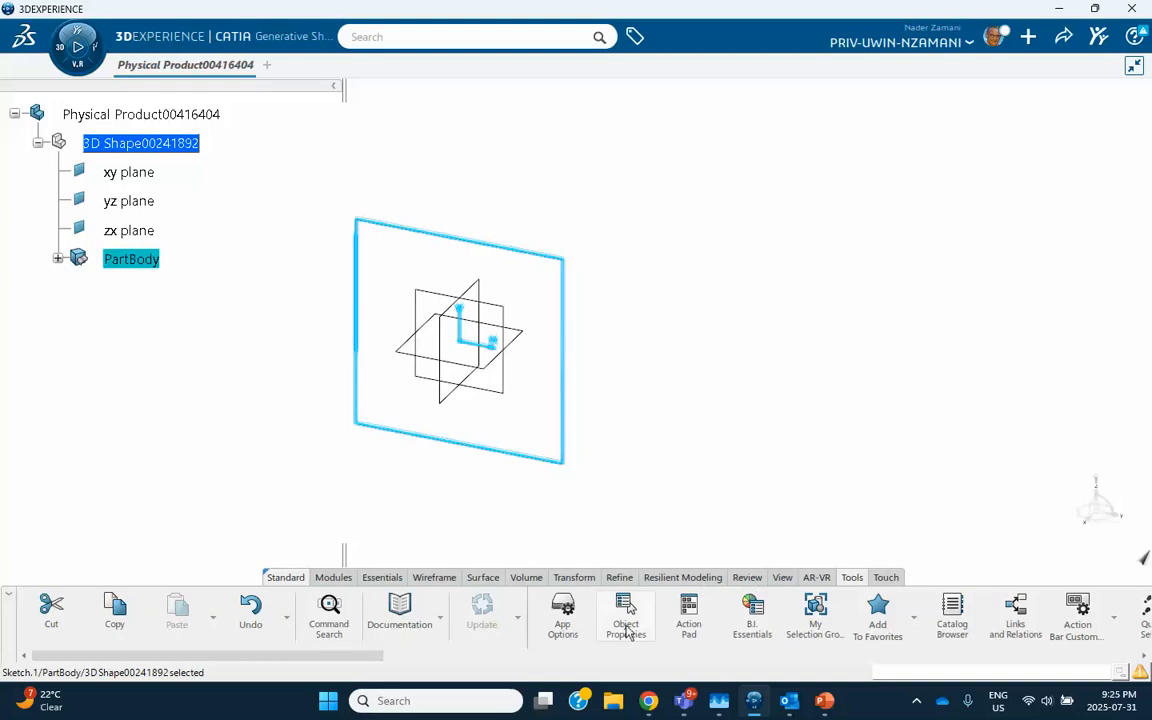
pyautogui.click(485, 578)
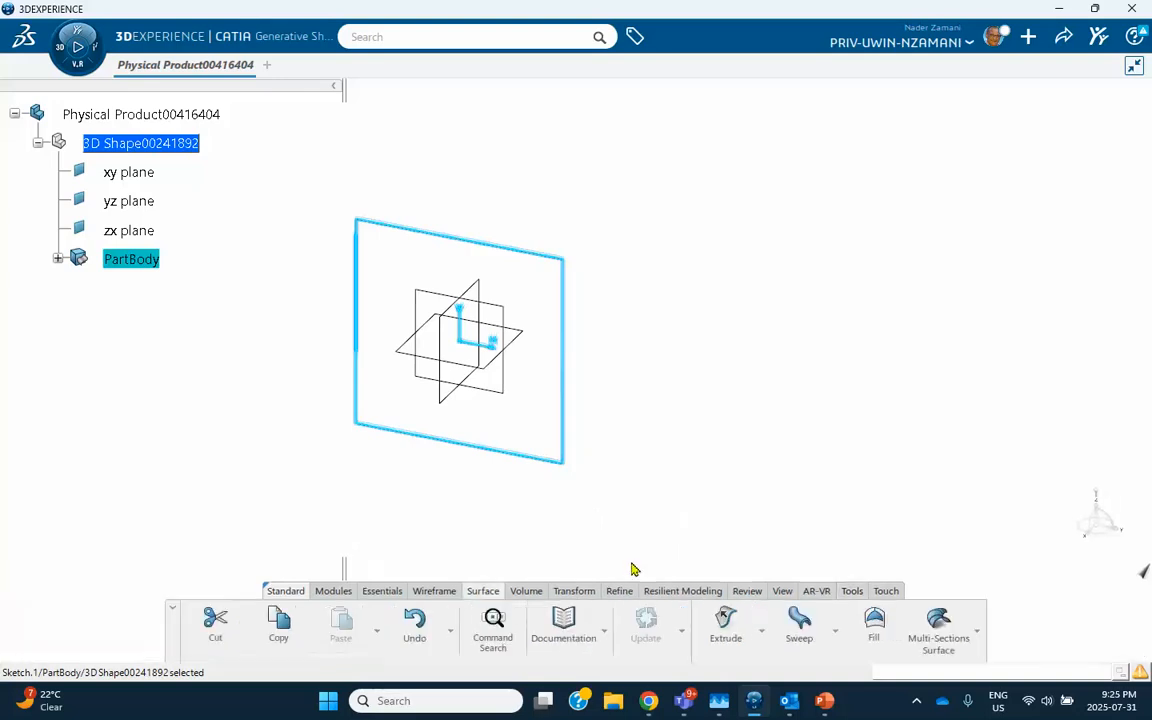
pyautogui.click(873, 625)
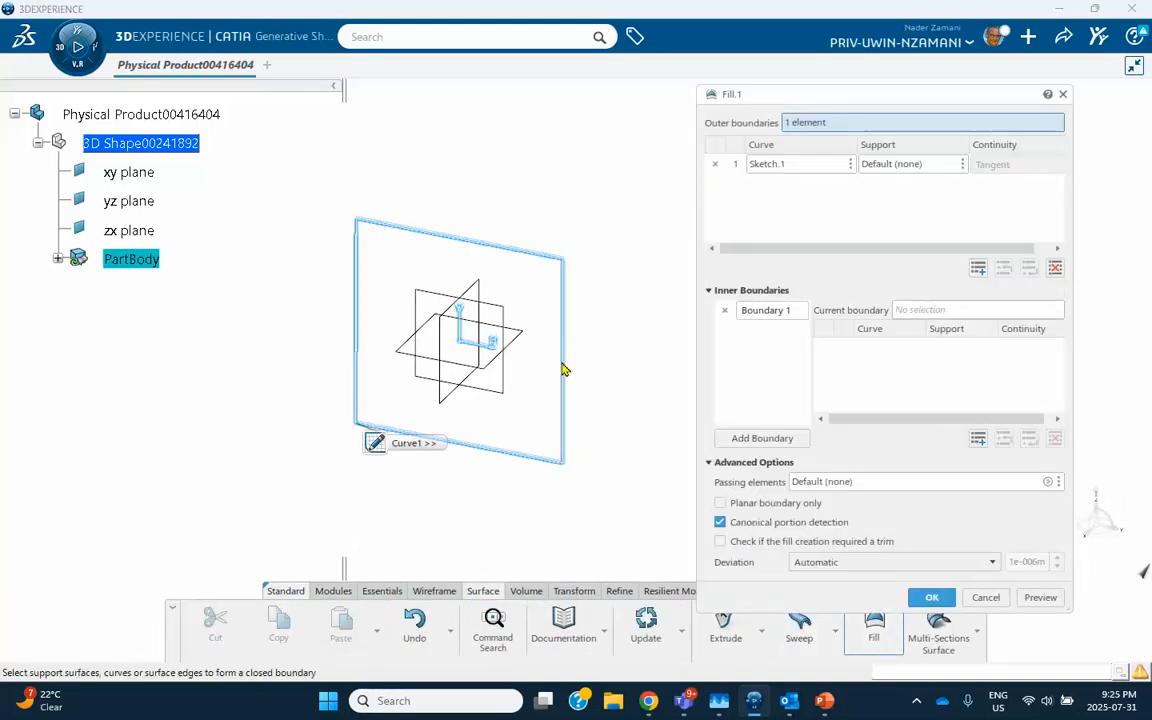
pyautogui.click(563, 370)
pyautogui.click(660, 409)
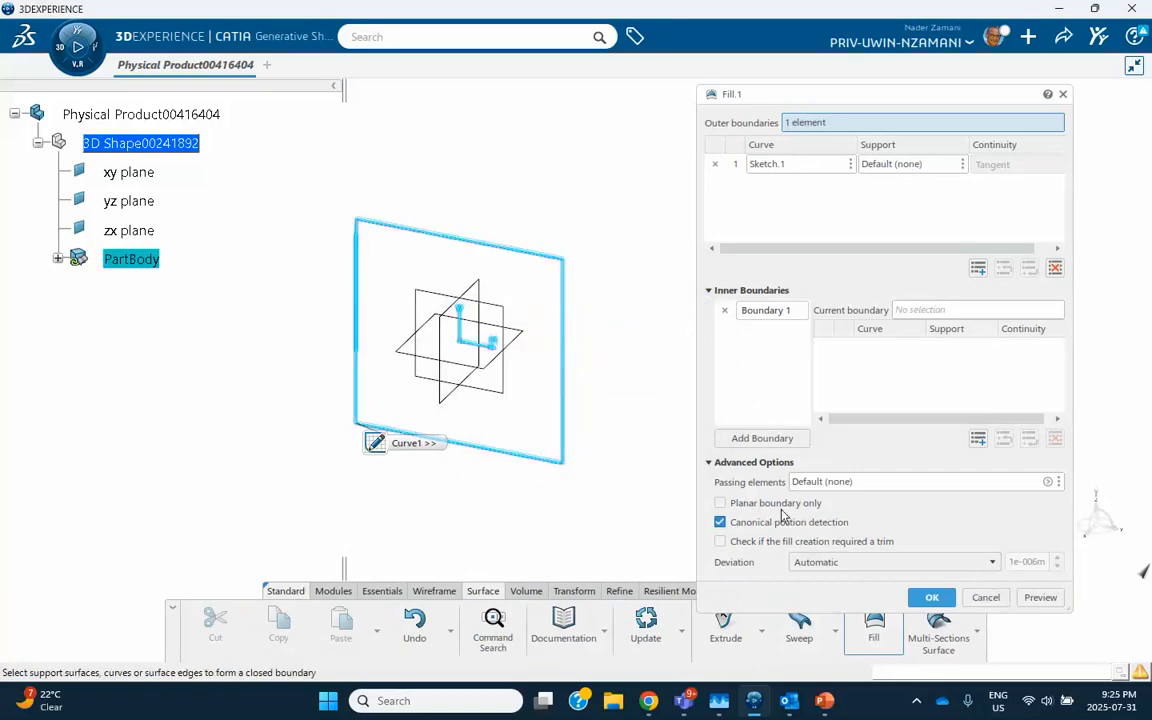
pyautogui.click(985, 597)
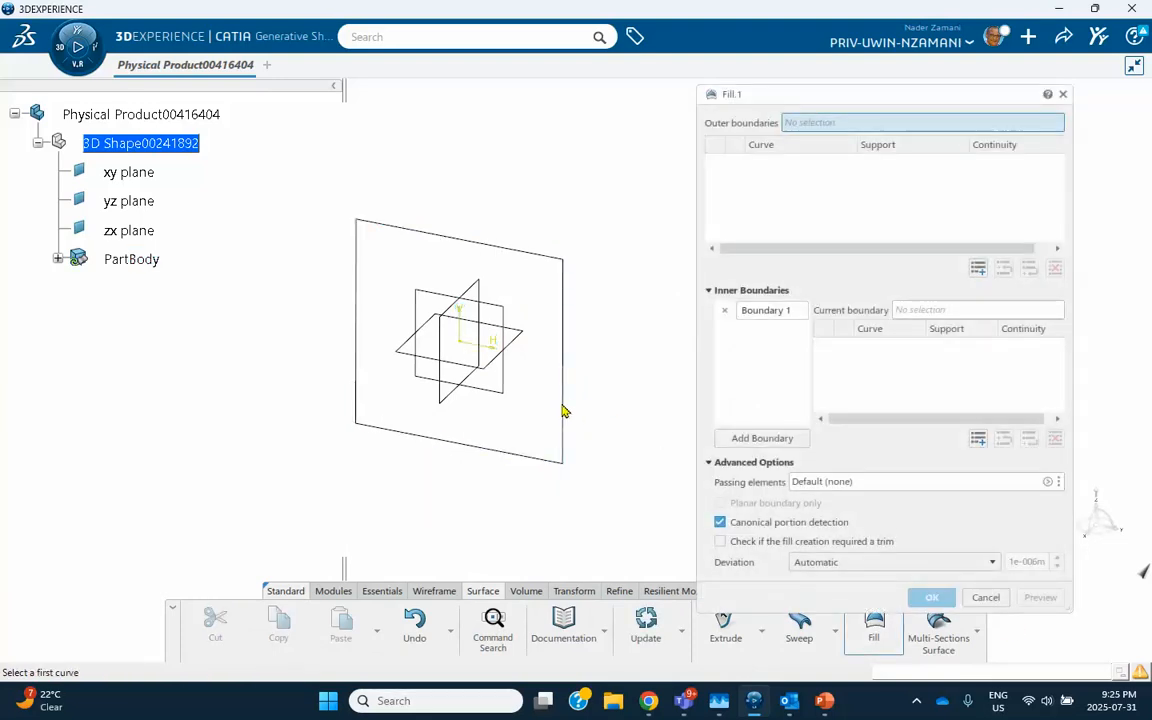
# Create a Fill surface using the square sketch as its outer boundary.
pyautogui.click(563, 410)
pyautogui.click(932, 597)
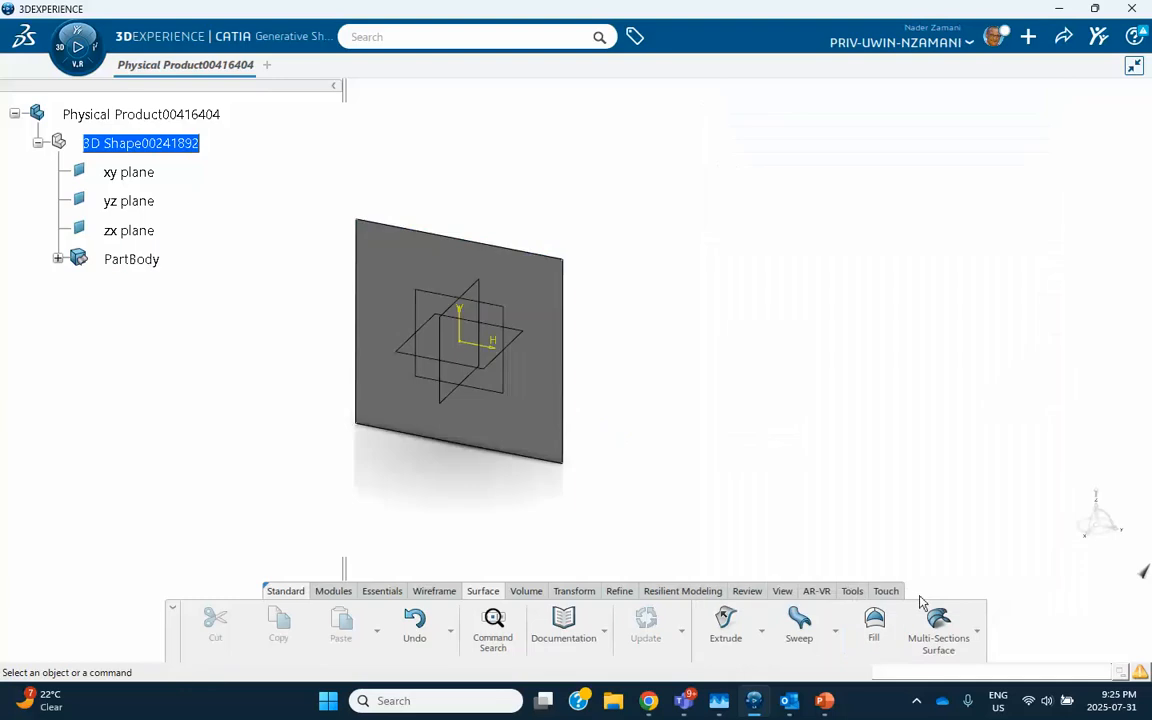
# Start a second sketch on the yz plane and draw a circle centered on the origin, about 0.4 mm in radius.
pyautogui.moveTo(795, 408); pyautogui.dragTo(661, 347, button='middle')
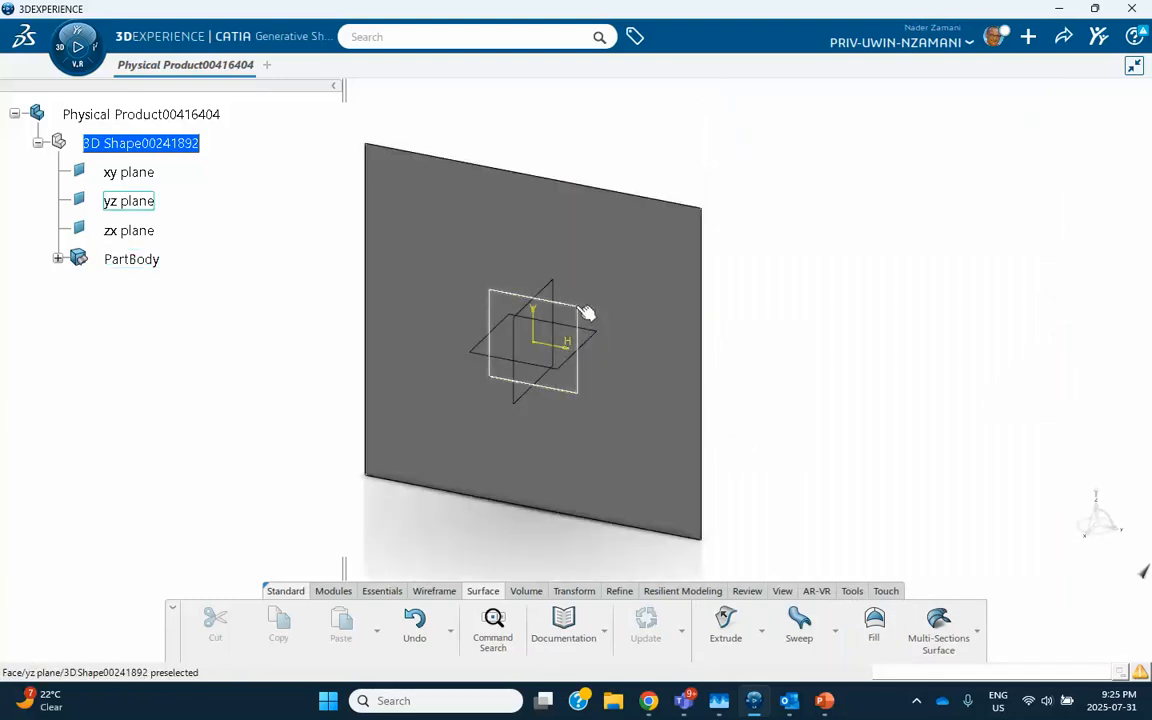
pyautogui.click(605, 308)
pyautogui.click(719, 242)
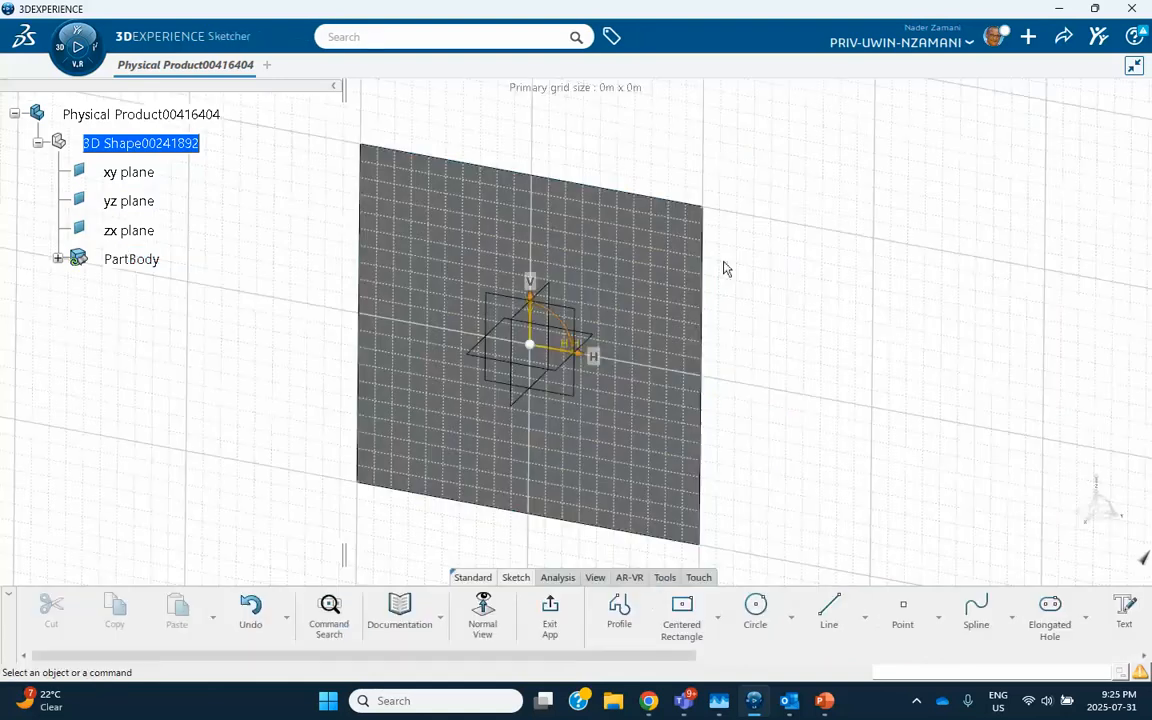
pyautogui.middleClick(710, 432)
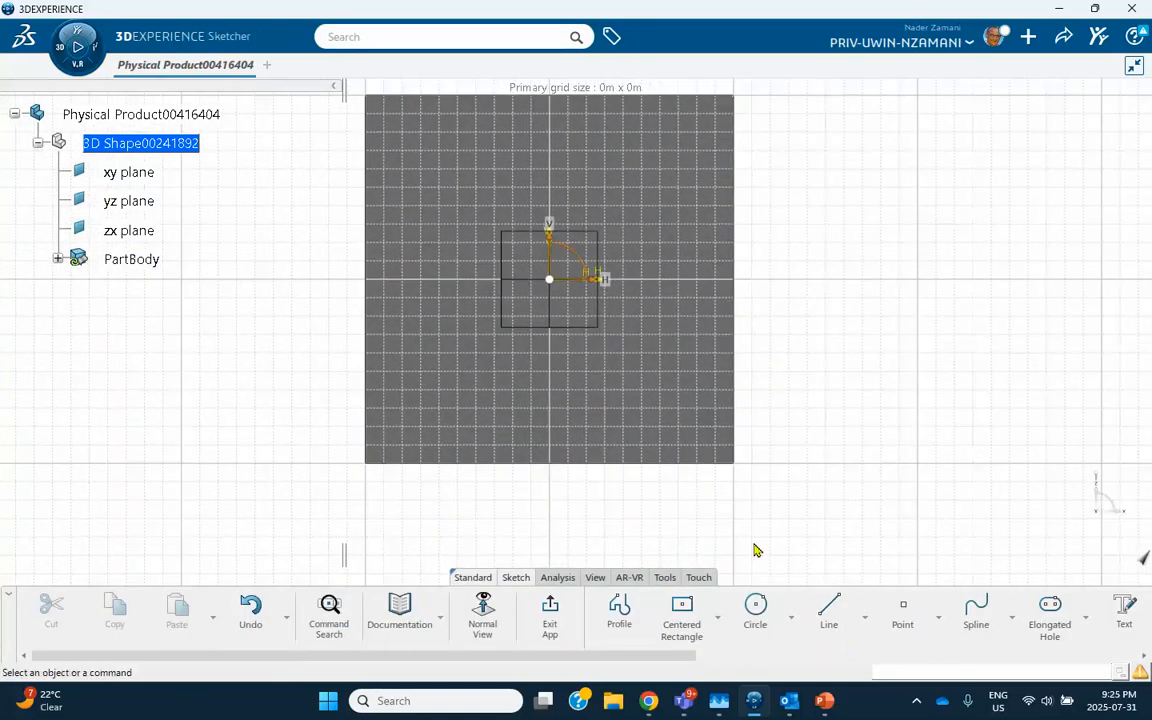
pyautogui.click(755, 610)
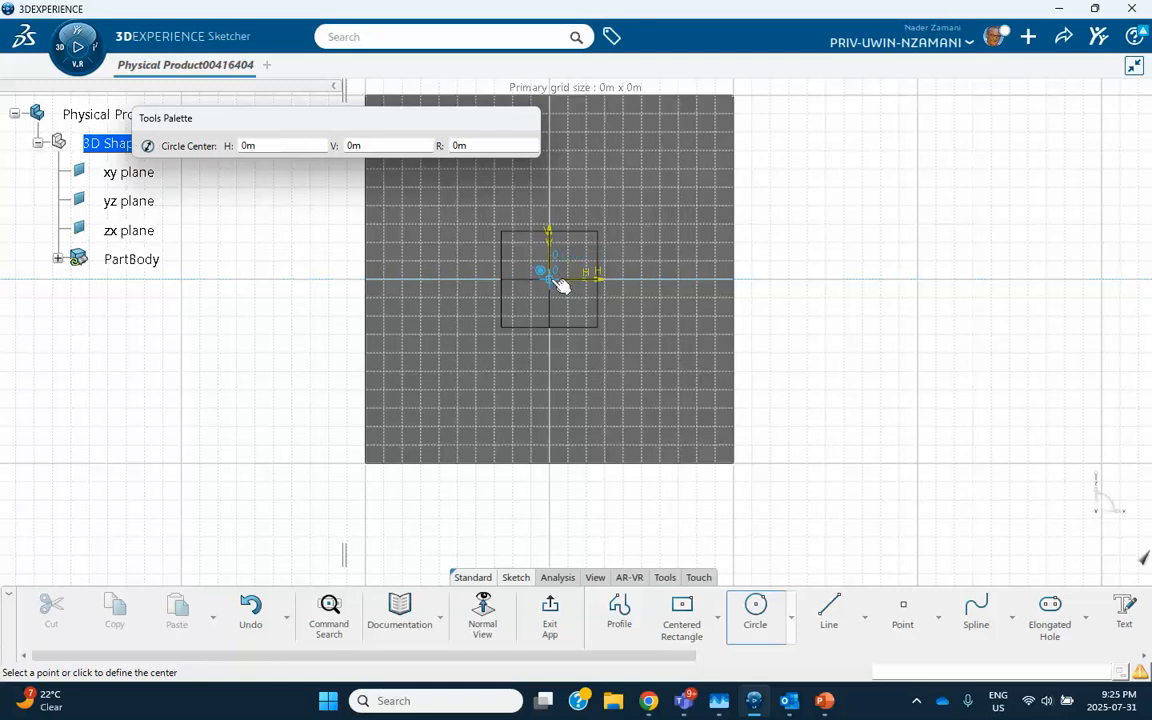
pyautogui.click(553, 280)
pyautogui.click(617, 321)
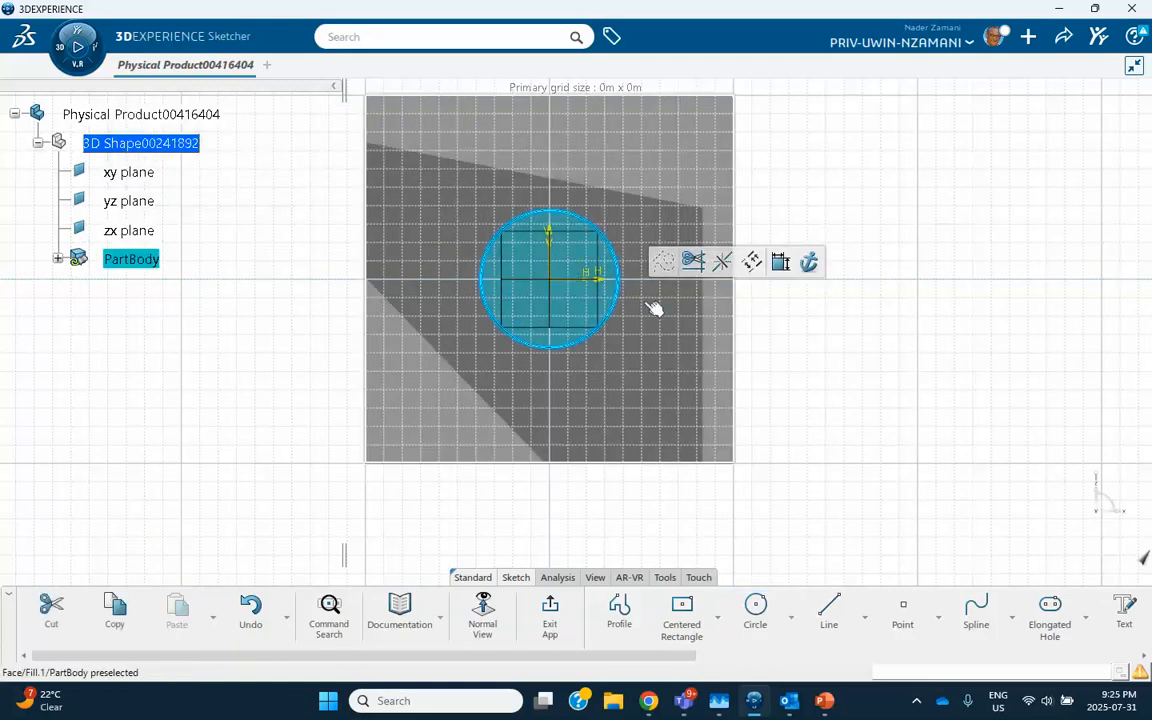
# Dimension the circle's radius, set it to 0.3 mm, and exit the sketch.
pyautogui.click(780, 262)
pyautogui.click(778, 230)
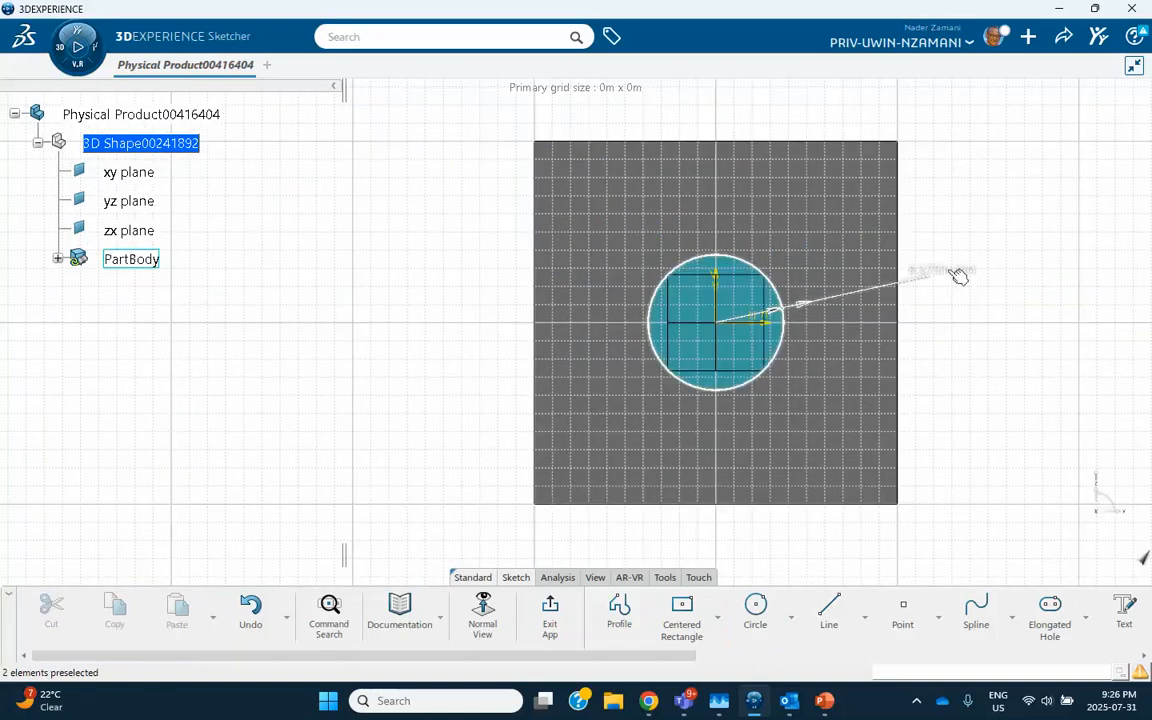
pyautogui.doubleClick(949, 272)
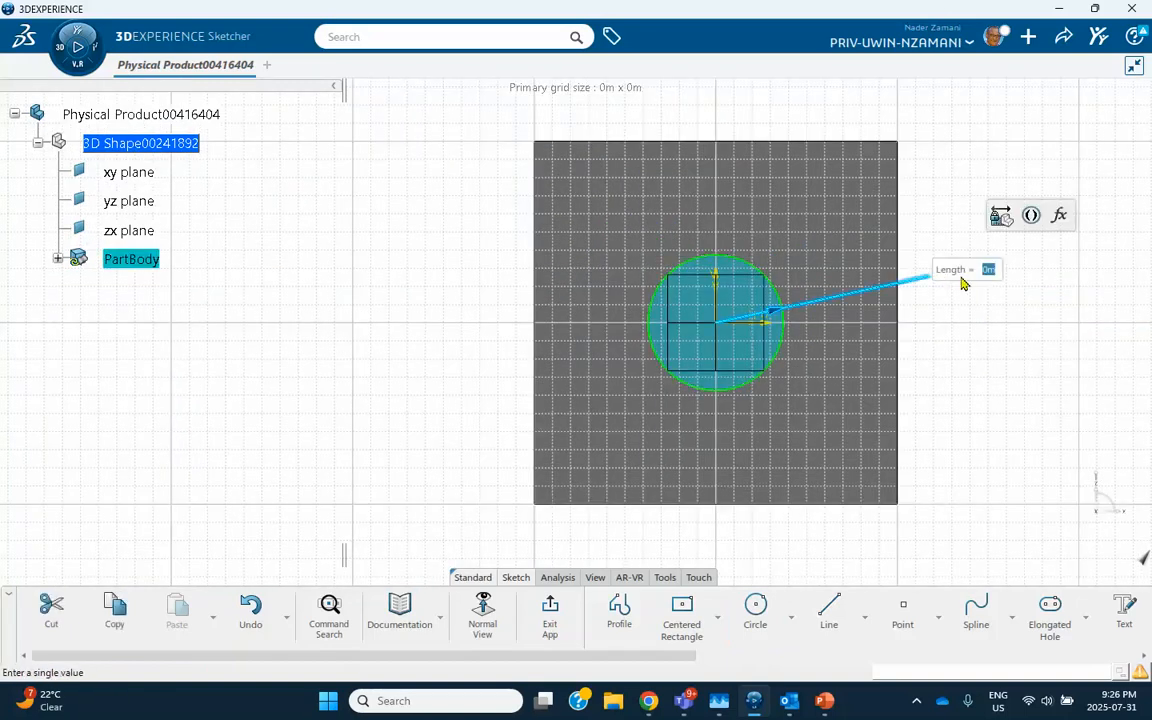
pyautogui.write('.3')
pyautogui.press('Return')
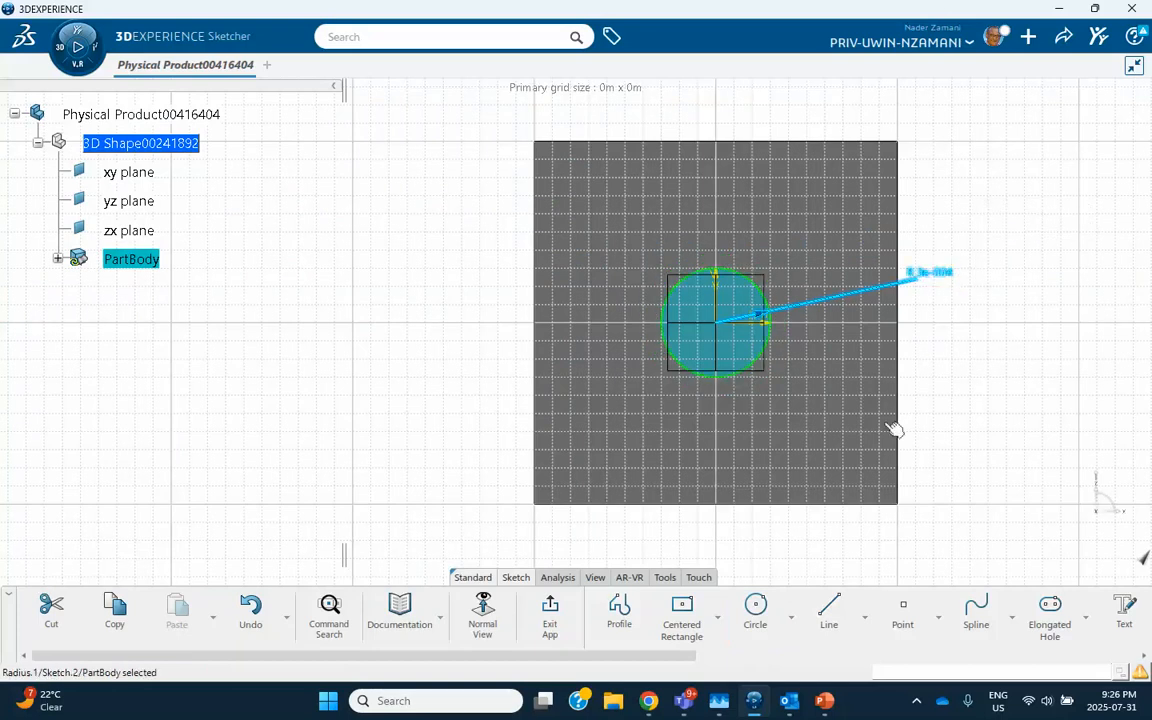
pyautogui.moveTo(948, 403); pyautogui.dragTo(820, 417, button='middle')
pyautogui.click(552, 612)
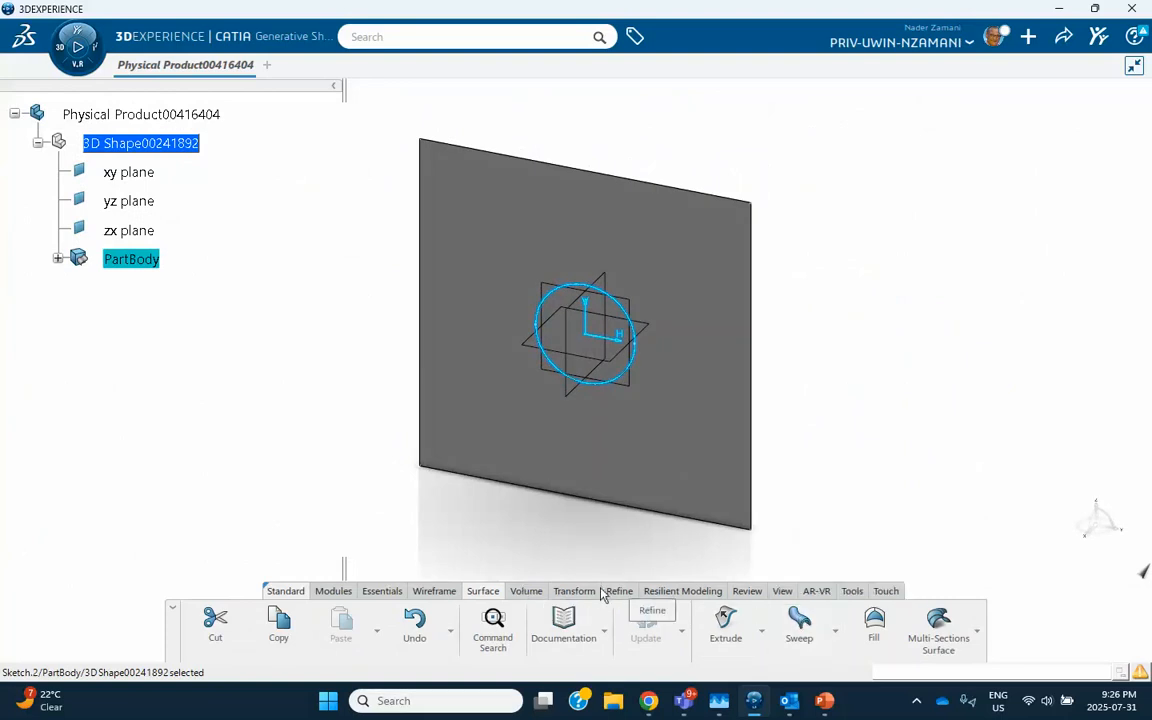
# Split the square fill surface with the circle sketch as the cutting element, keeping the portion outside the circle.
pyautogui.click(574, 591)
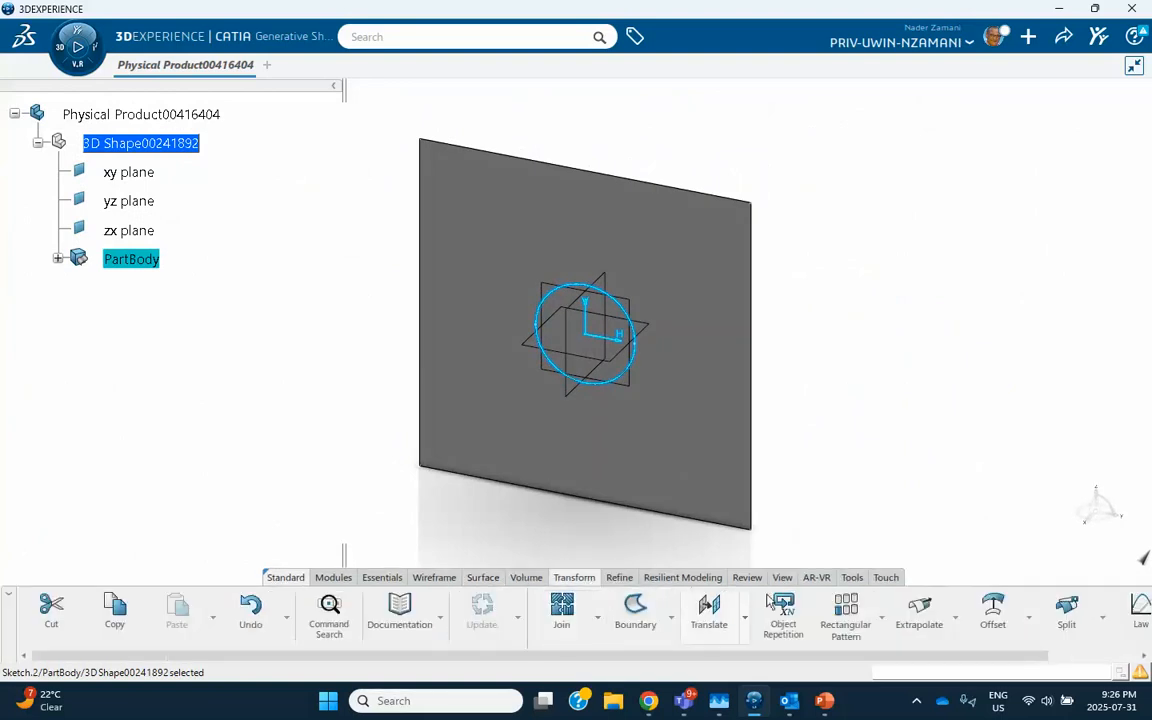
pyautogui.click(1066, 610)
pyautogui.click(1064, 553)
pyautogui.click(692, 254)
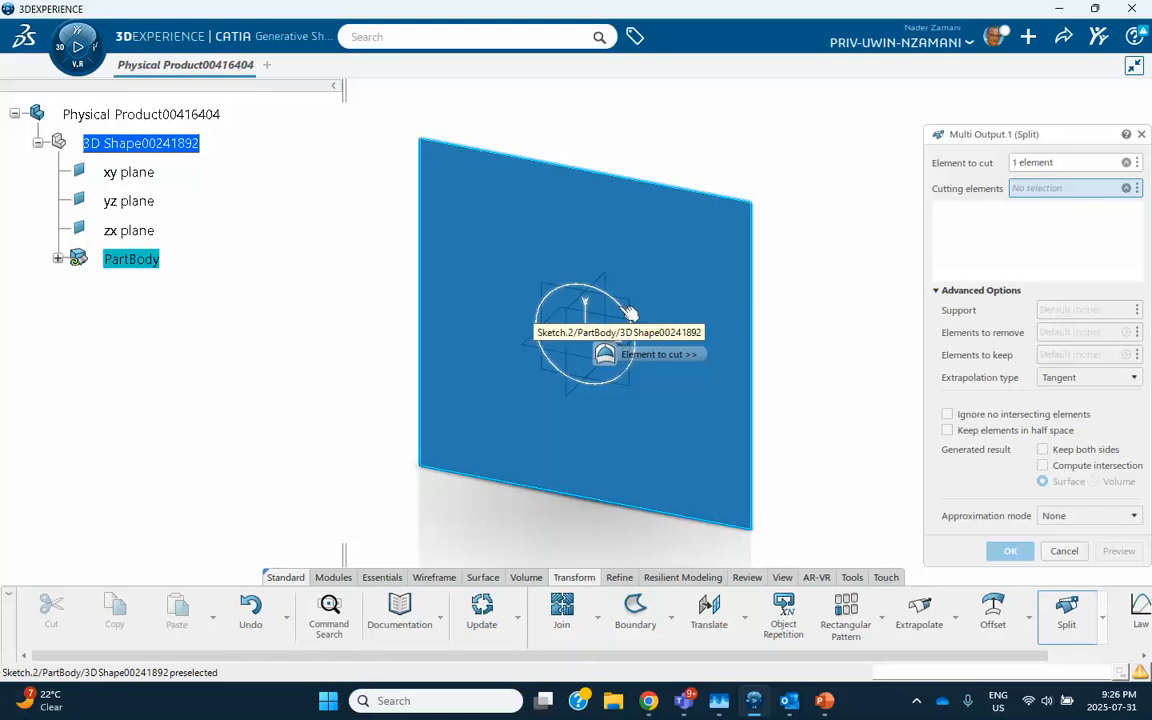
pyautogui.click(615, 320)
pyautogui.click(1010, 551)
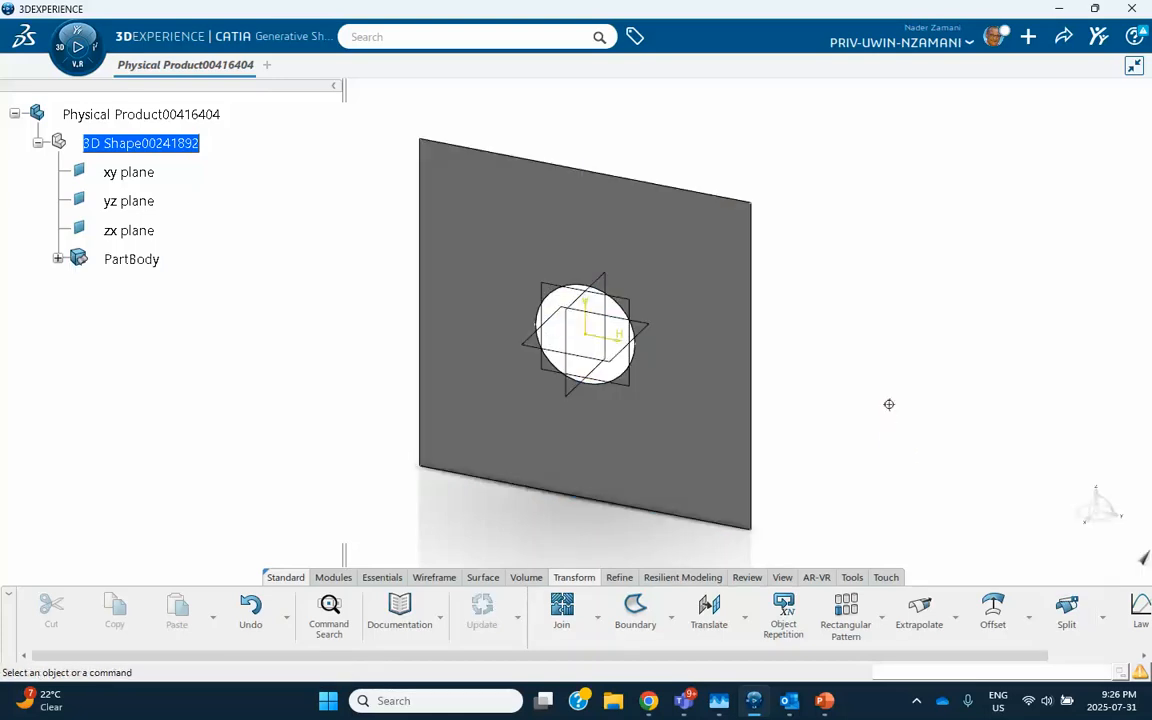
pyautogui.moveTo(889, 404); pyautogui.dragTo(851, 406, button='middle')
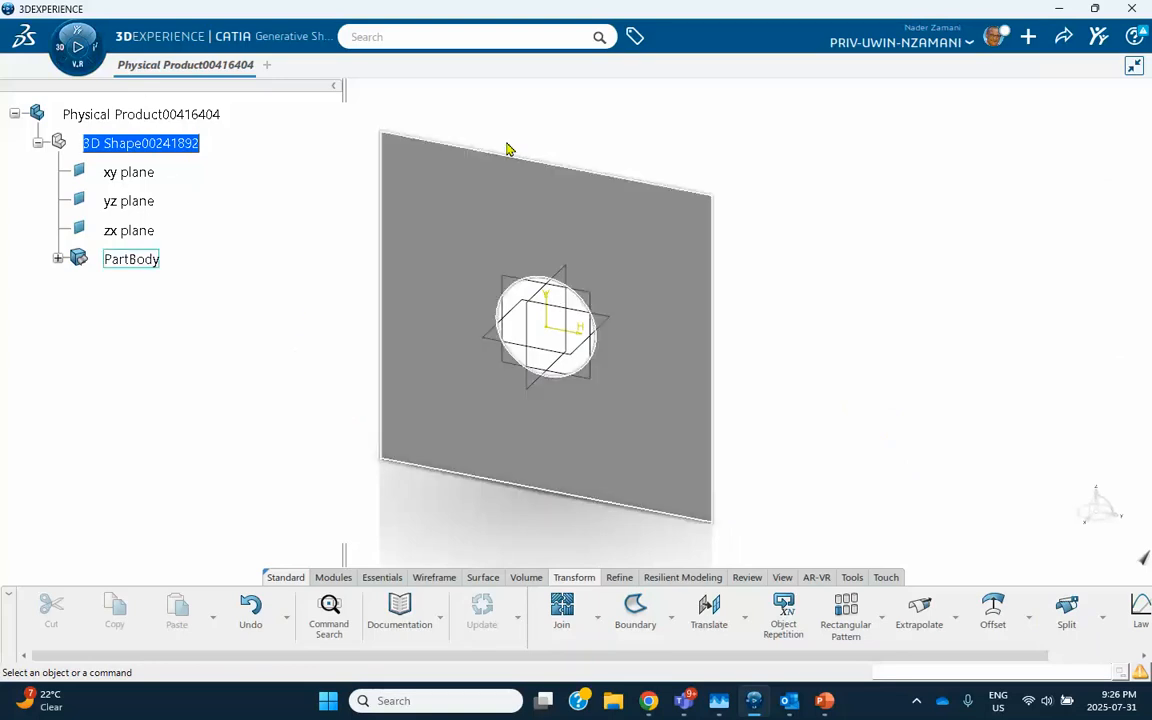
# Create a core material titled "RVE July 31 2025" with a simulation domain.
pyautogui.click(850, 578)
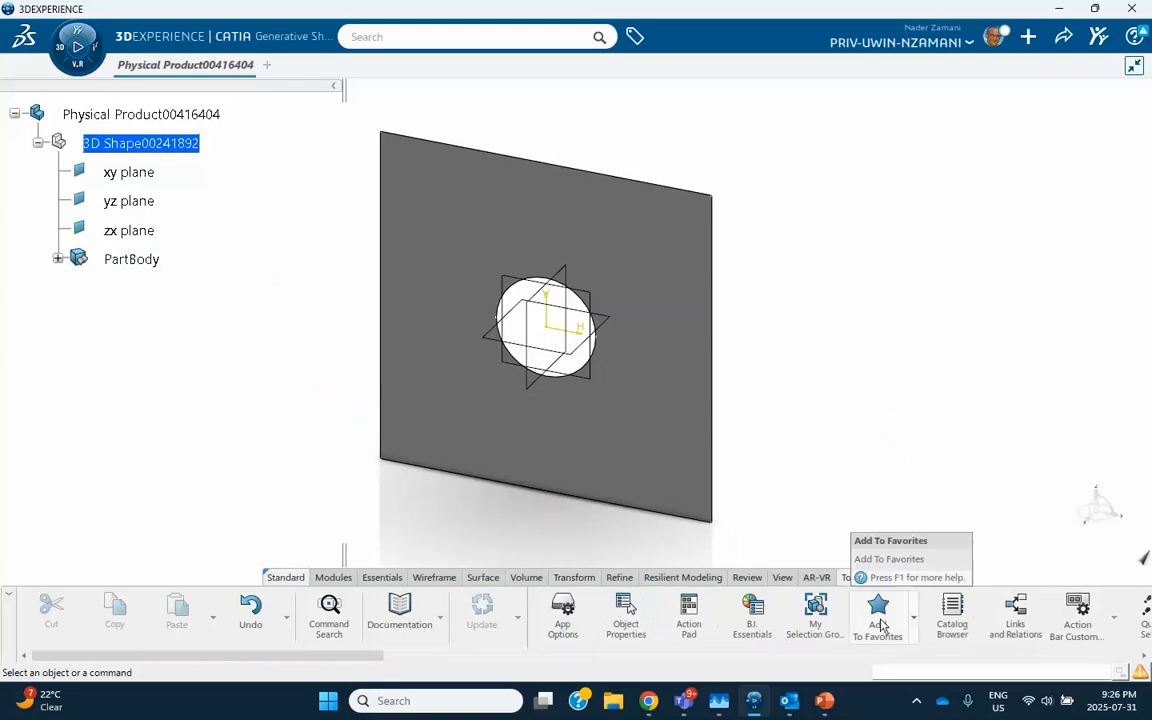
pyautogui.click(952, 612)
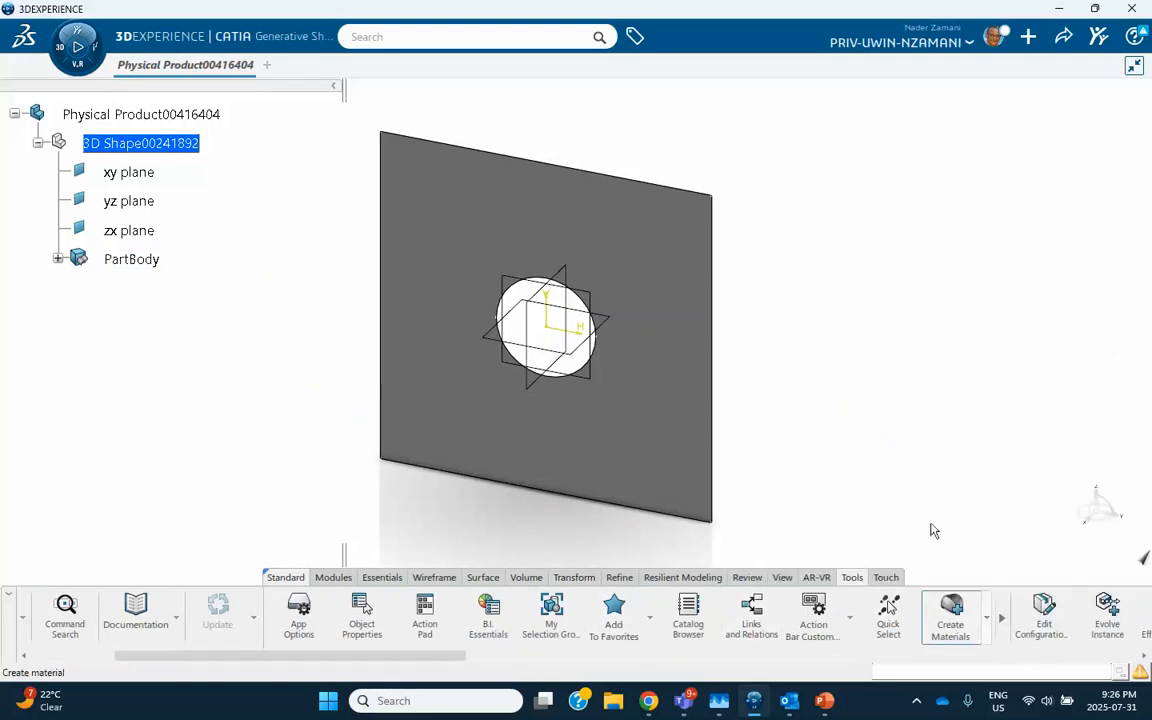
pyautogui.moveTo(586, 260); pyautogui.dragTo(490, 260)
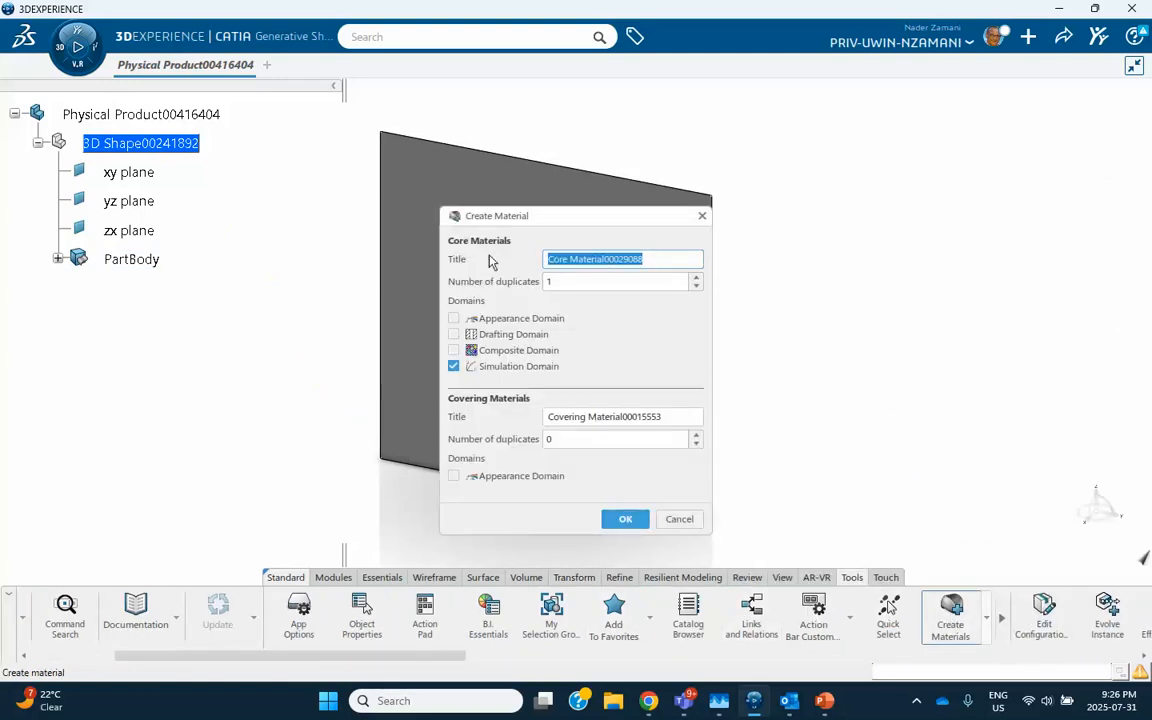
pyautogui.write('RVE July 31 2025')
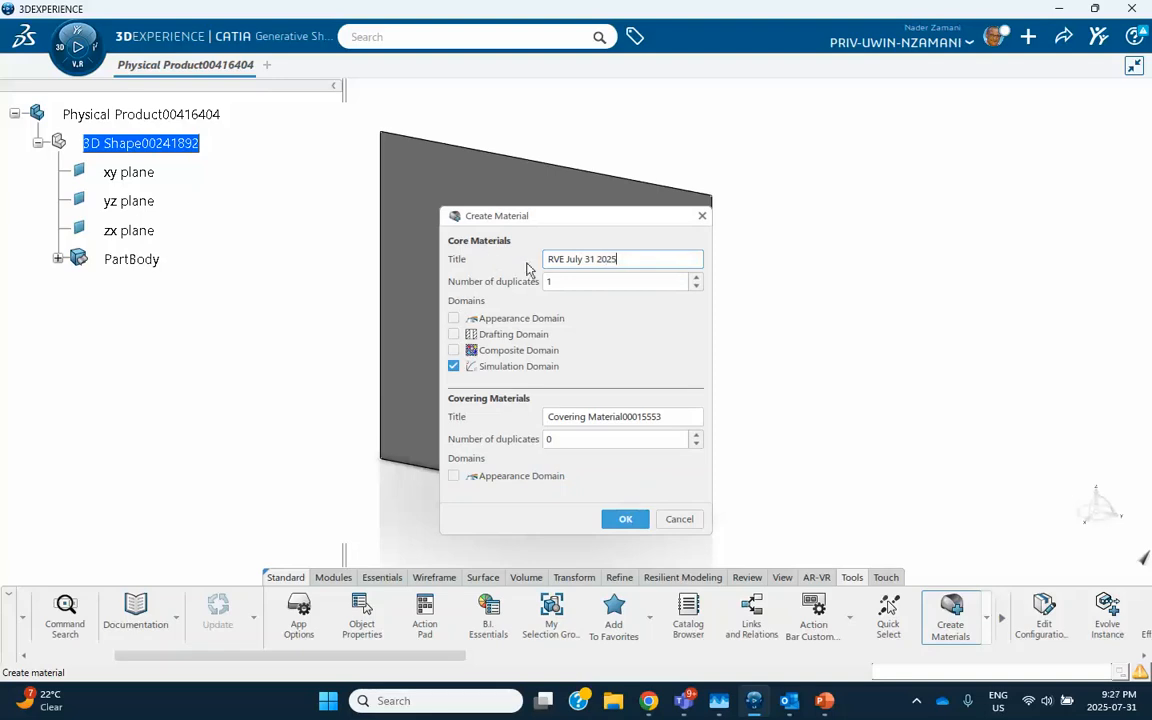
pyautogui.click(624, 518)
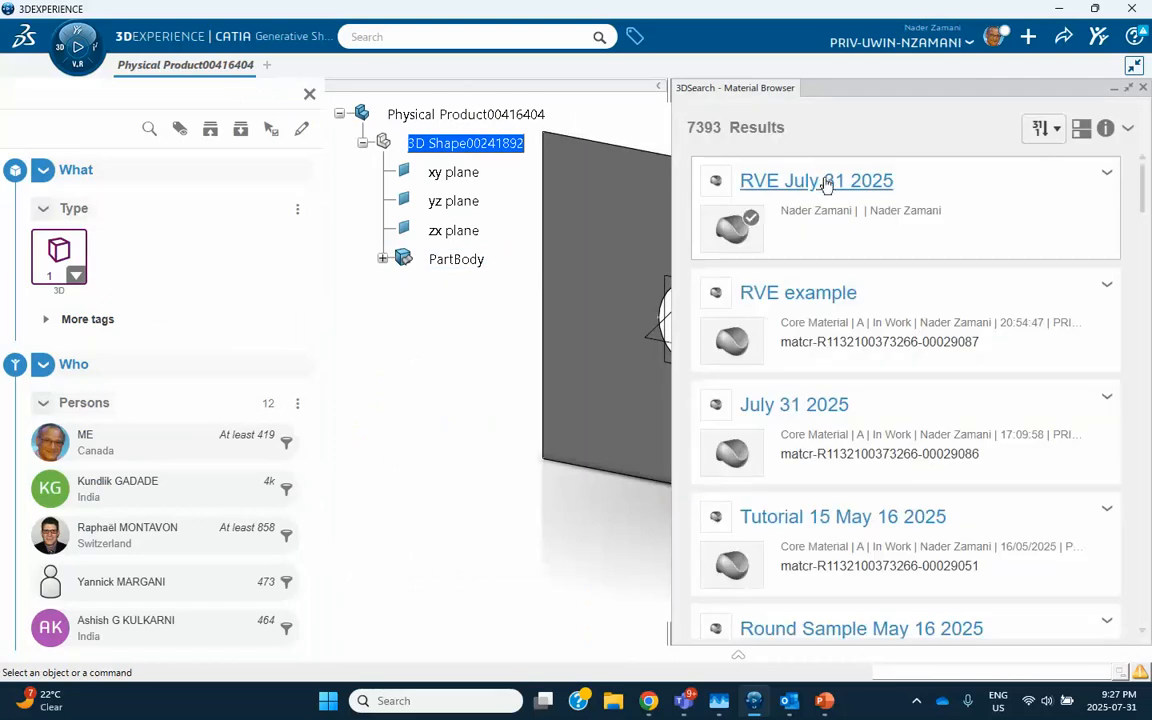
# Apply the RVE July 31 2025 material to the physical product and close the material browser.
pyautogui.click(1106, 174)
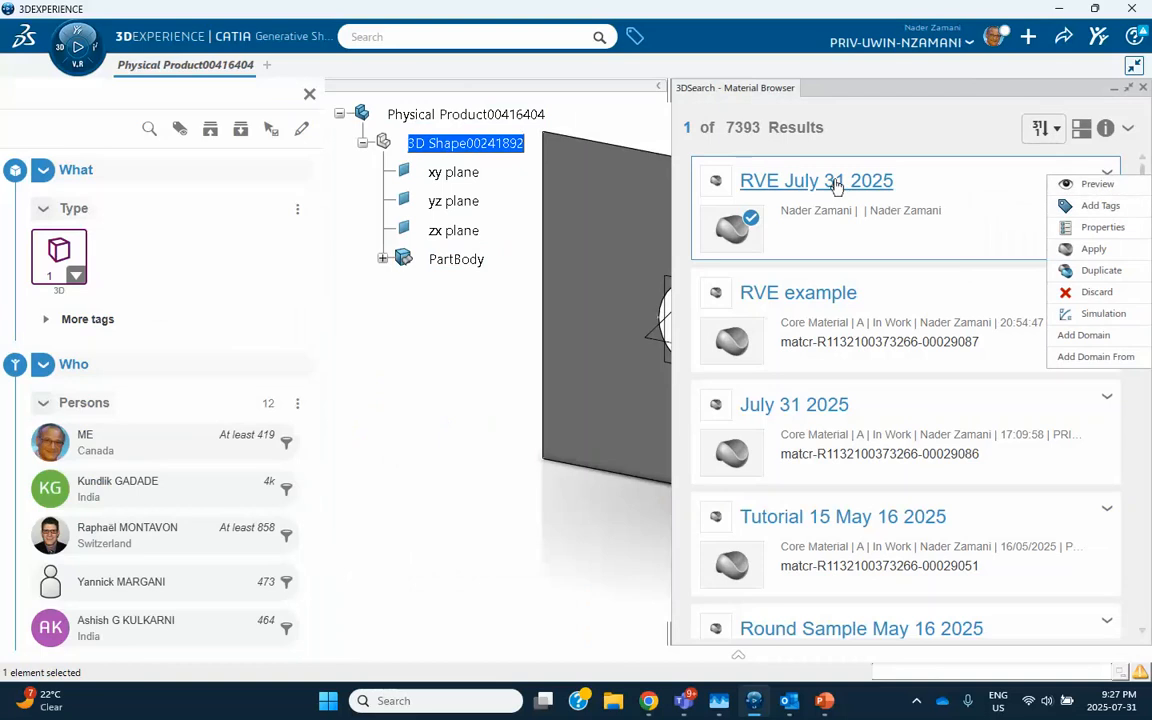
pyautogui.moveTo(836, 187); pyautogui.dragTo(487, 118)
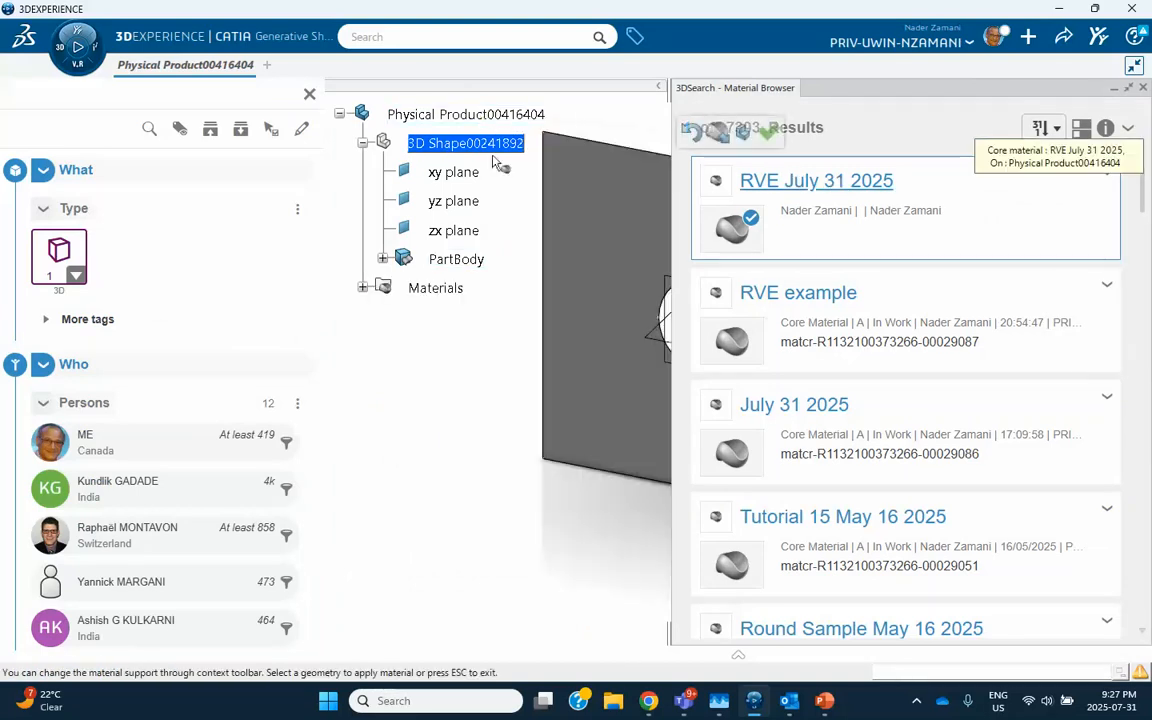
pyautogui.click(768, 134)
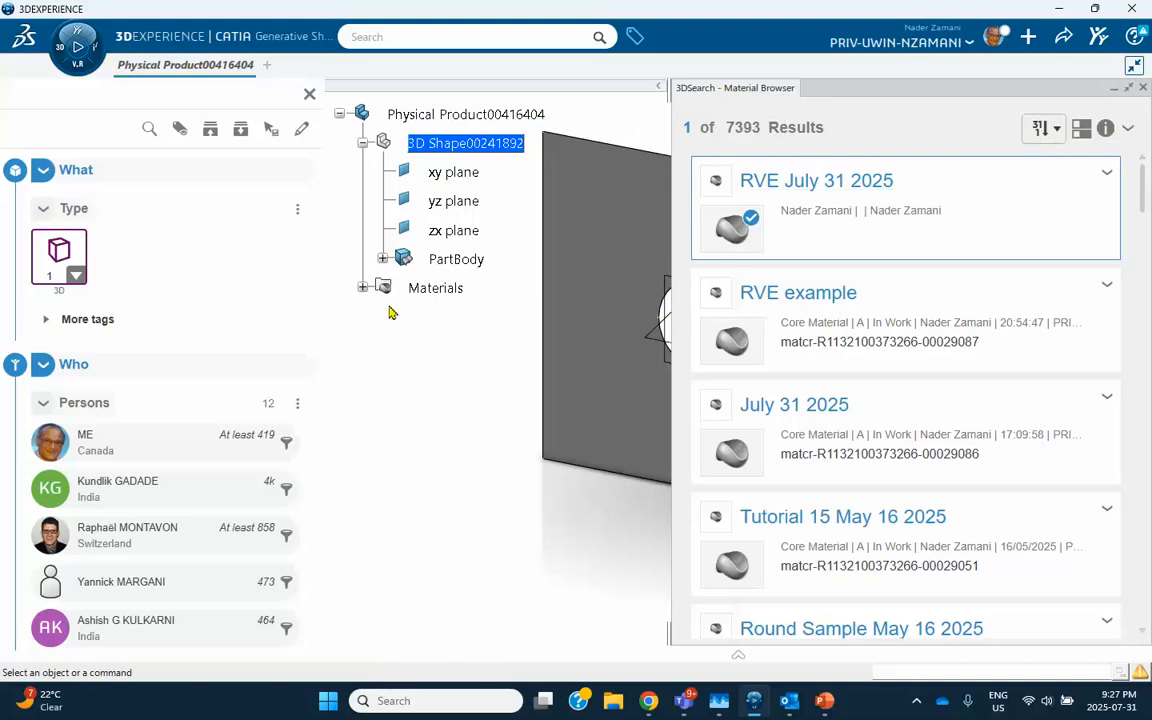
pyautogui.click(1145, 89)
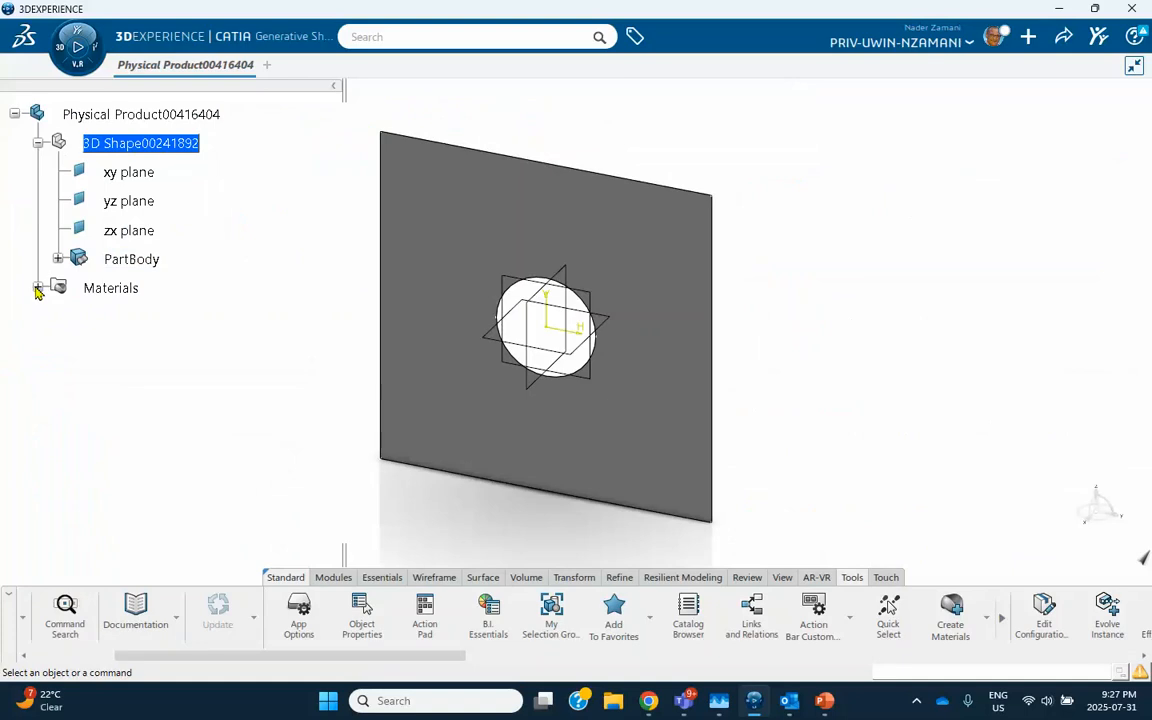
# Open the applied material's simulation domain and enable the Elastic option under the Abaqus Multiphysics mechanical elasticity behaviors.
pyautogui.click(37, 288)
pyautogui.click(58, 316)
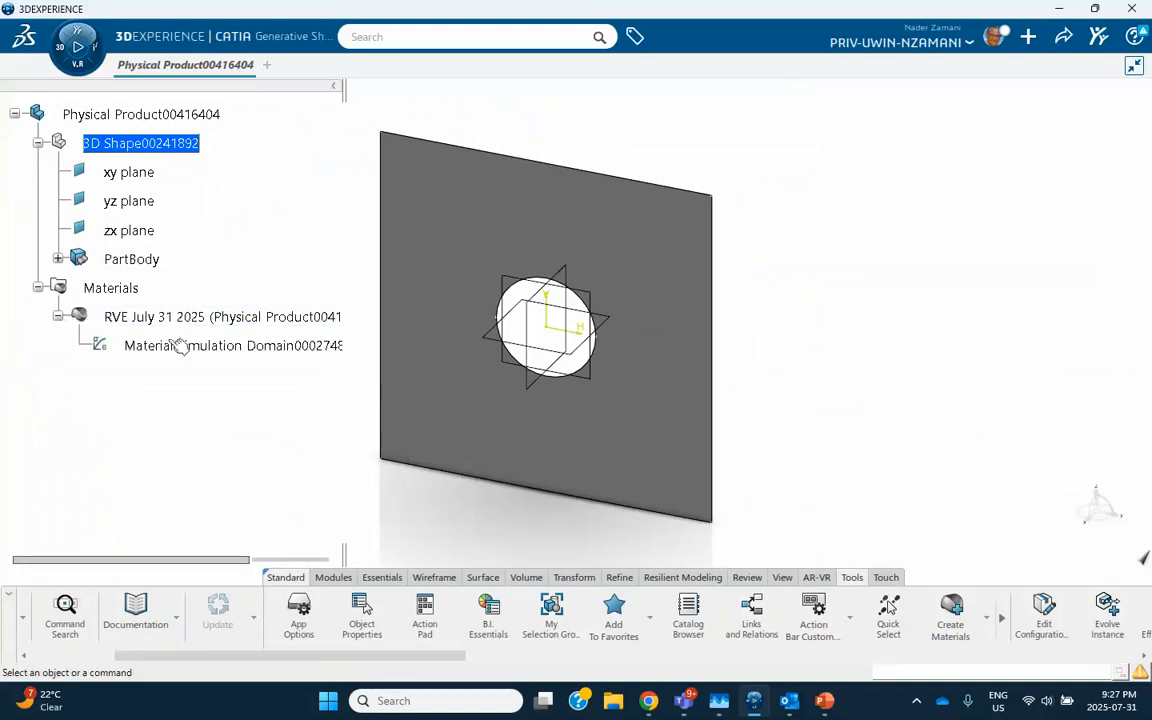
pyautogui.click(178, 347)
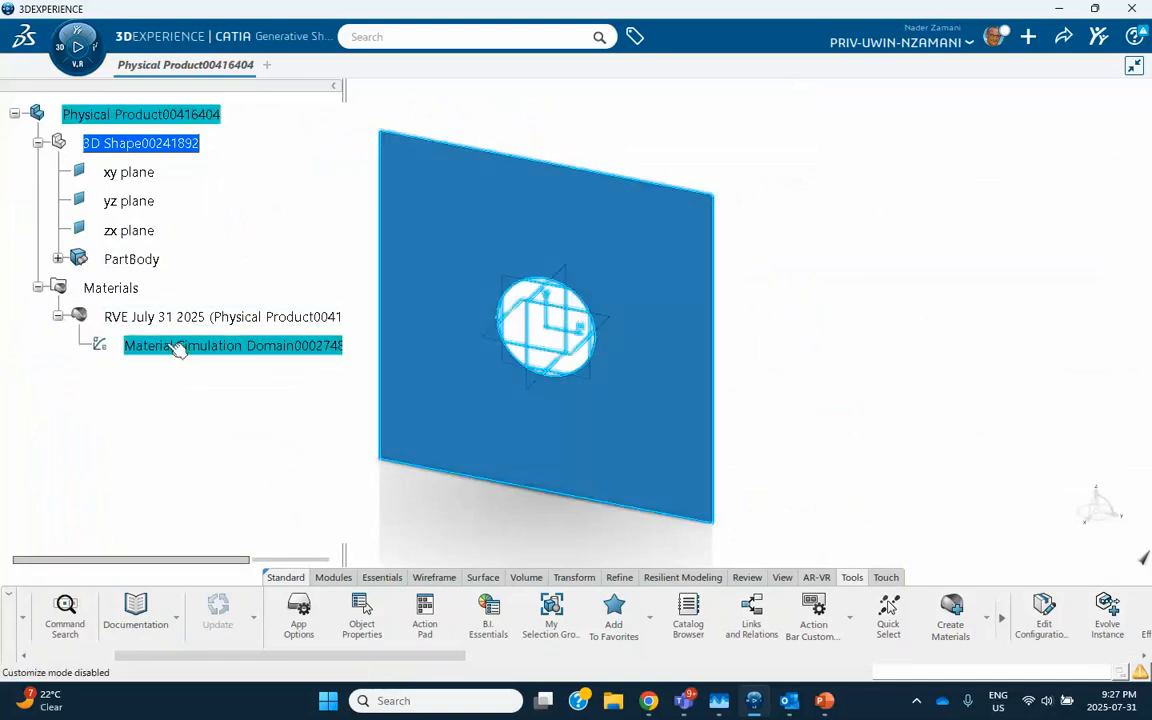
pyautogui.doubleClick(200, 350)
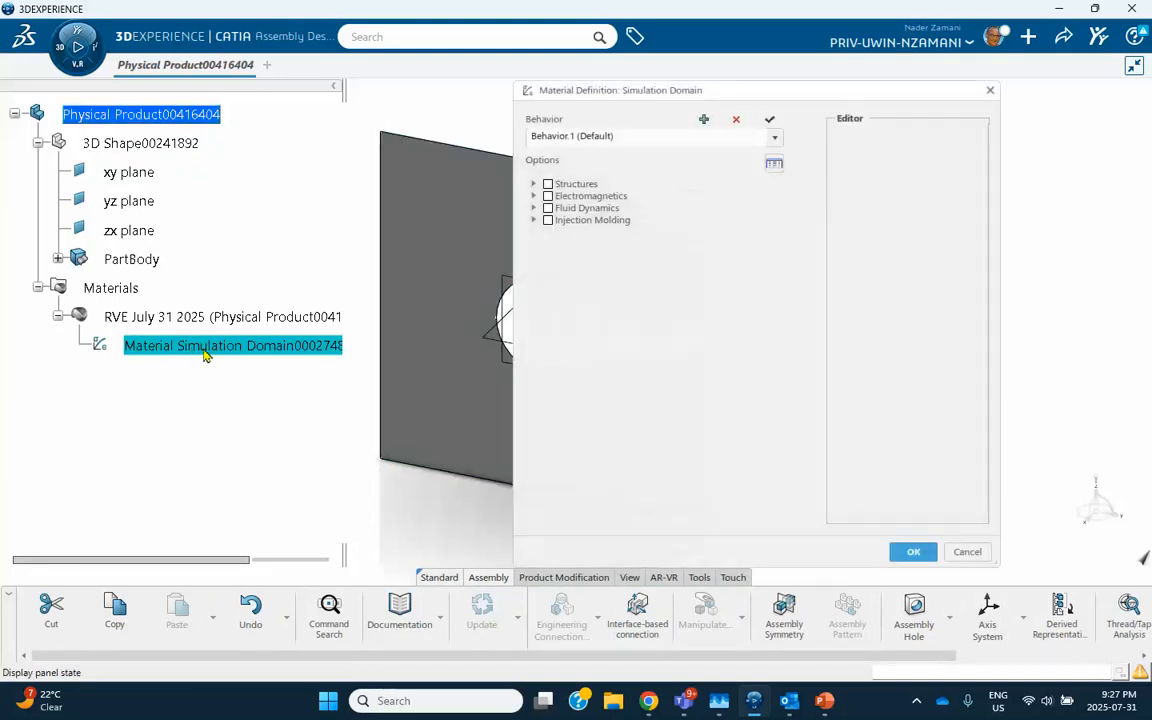
pyautogui.click(534, 184)
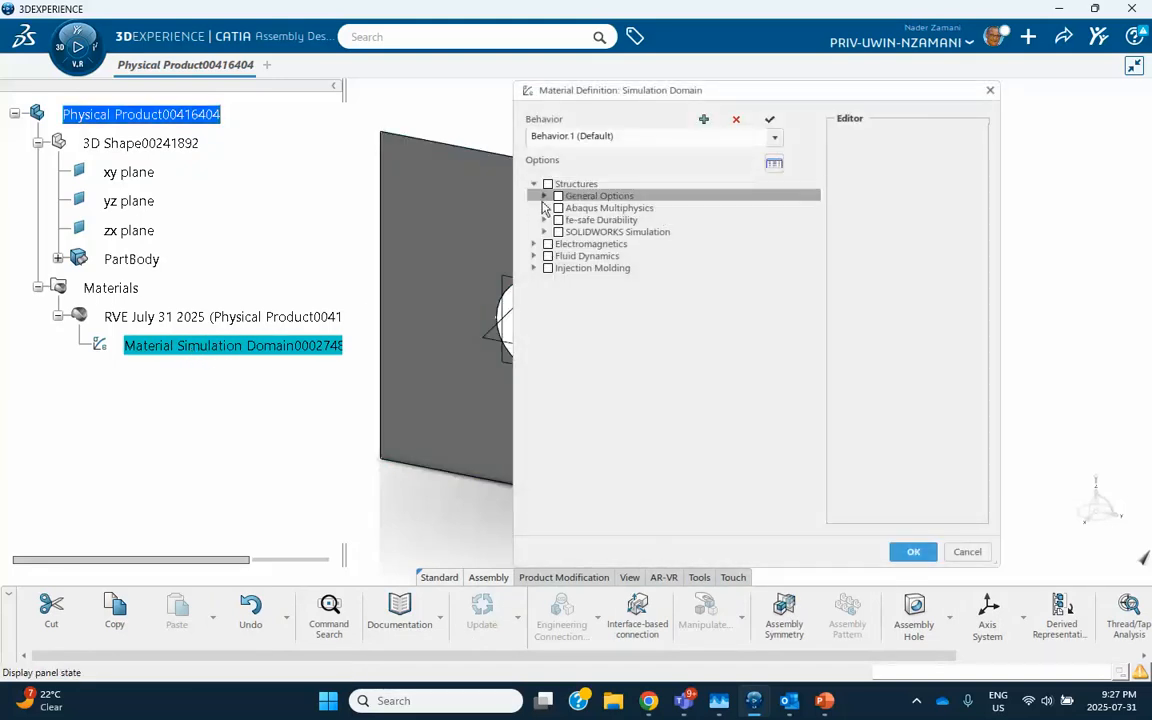
pyautogui.click(544, 208)
pyautogui.click(555, 220)
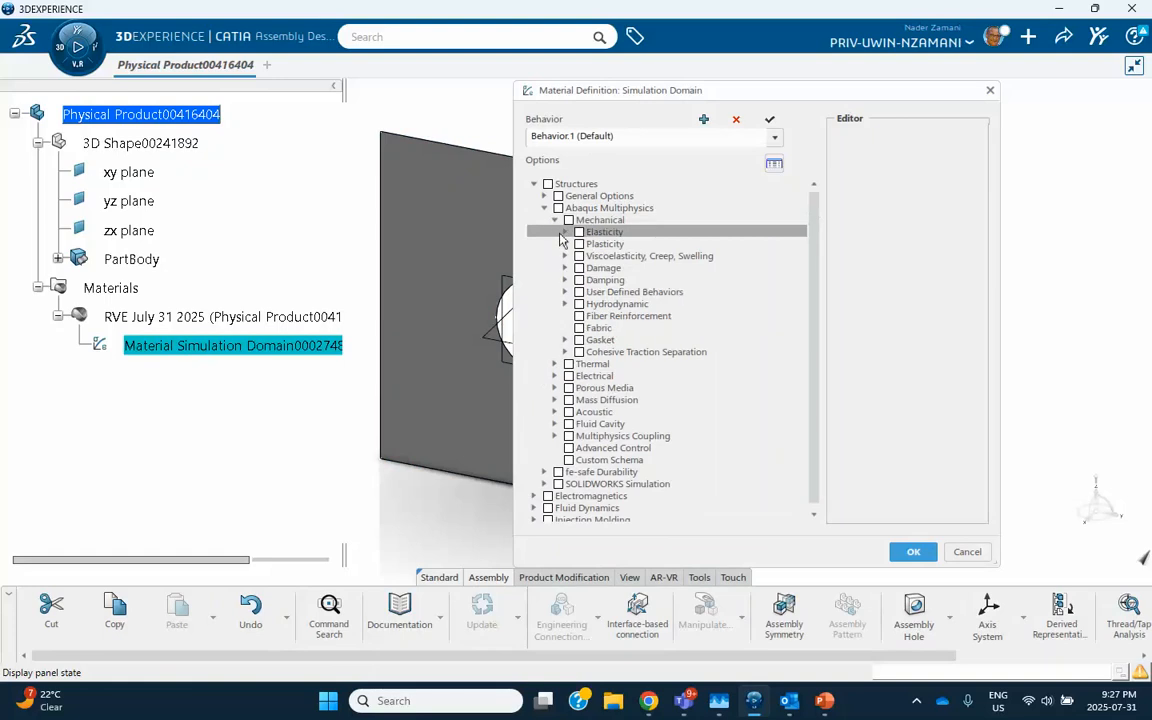
pyautogui.click(564, 232)
pyautogui.click(590, 244)
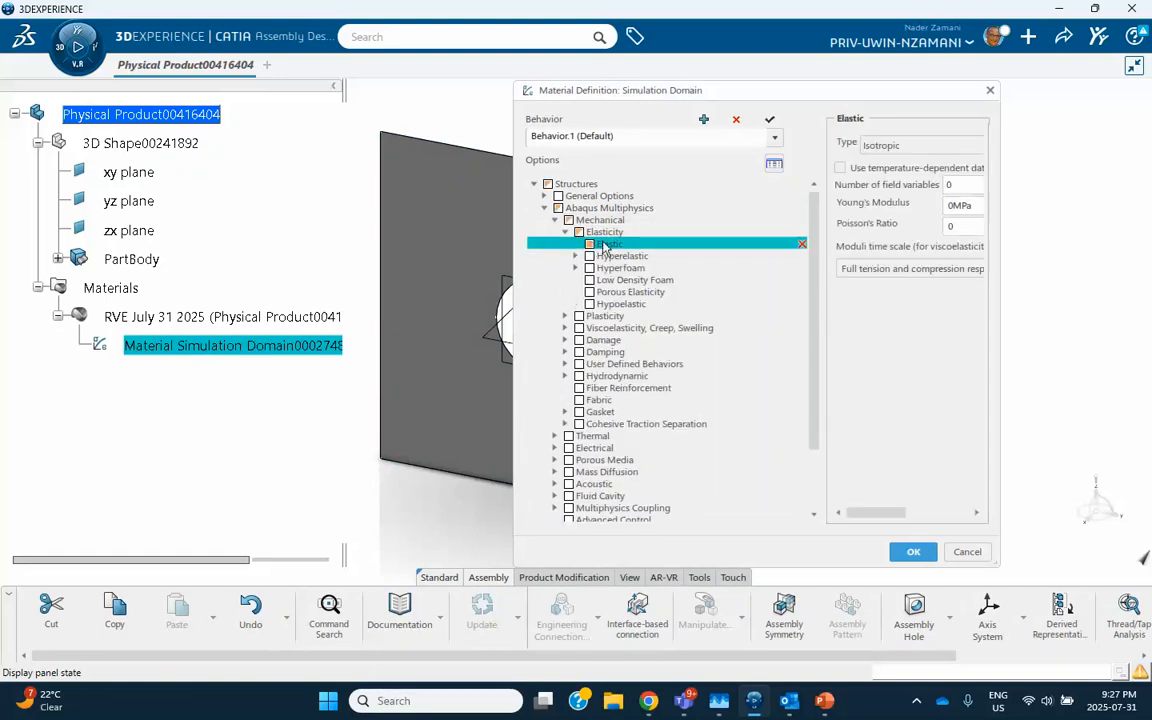
# Set the isotropic Young's modulus to 100 MPa and Poisson's ratio to .47, and accept the material definition.
pyautogui.click(951, 205)
pyautogui.write('10')
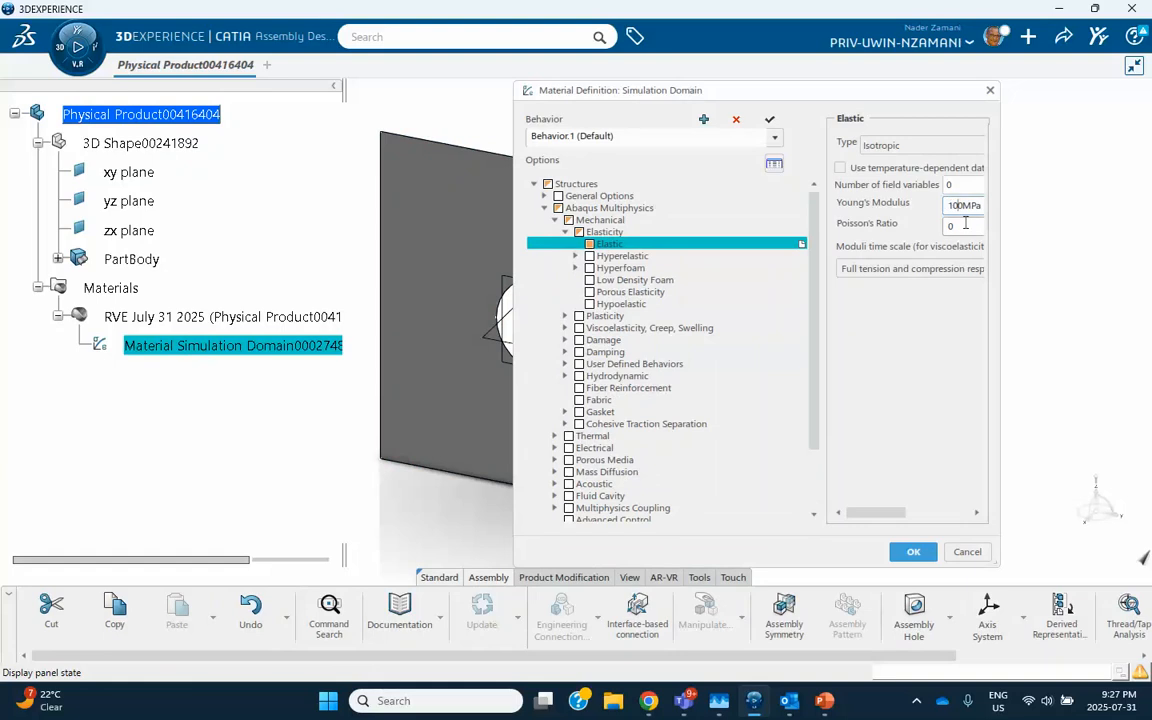
pyautogui.click(955, 227)
pyautogui.press('BackSpace')
pyautogui.write('.47')
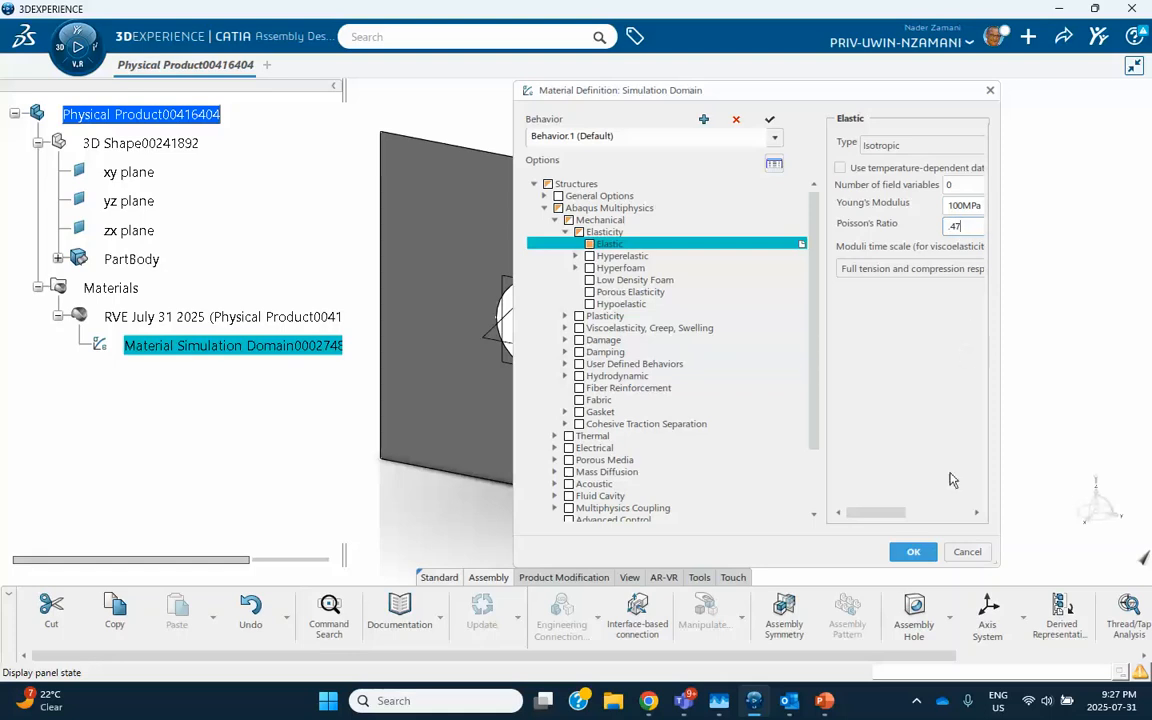
pyautogui.click(912, 550)
pyautogui.click(222, 407)
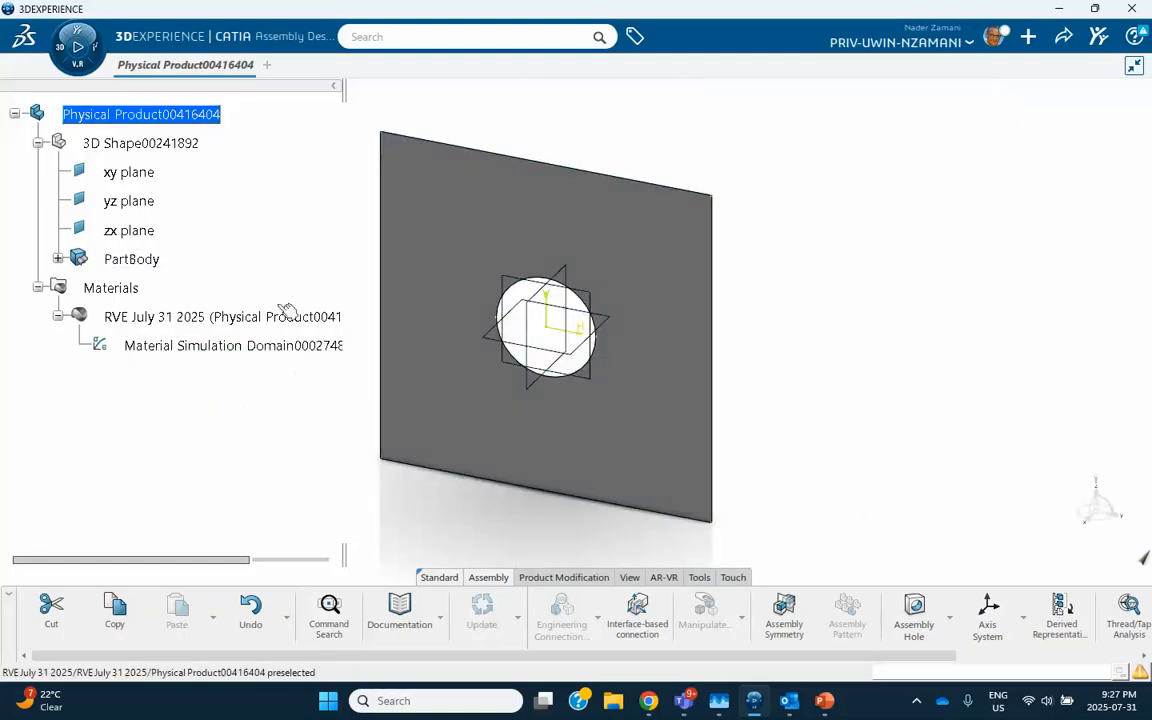
pyautogui.moveTo(270, 208); pyautogui.dragTo(304, 208, button='middle')
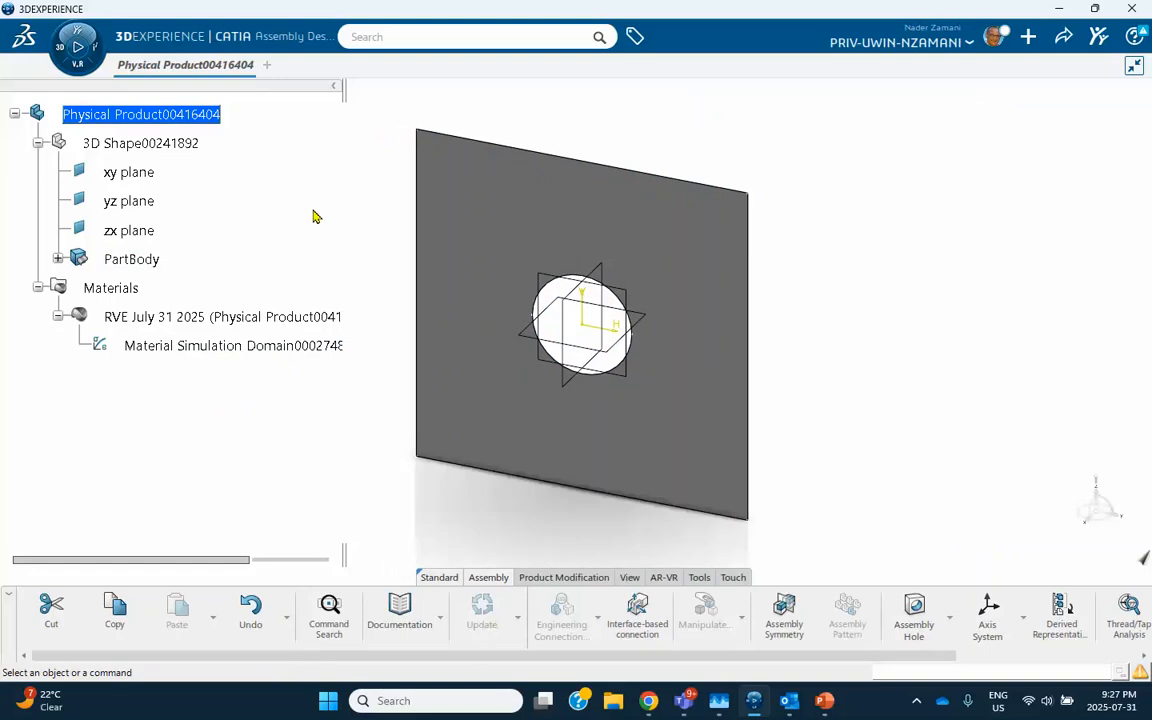
# Switch to the Structural Model Creation app, add a finite element model to the product, and bring up its mesh commands.
pyautogui.click(60, 52)
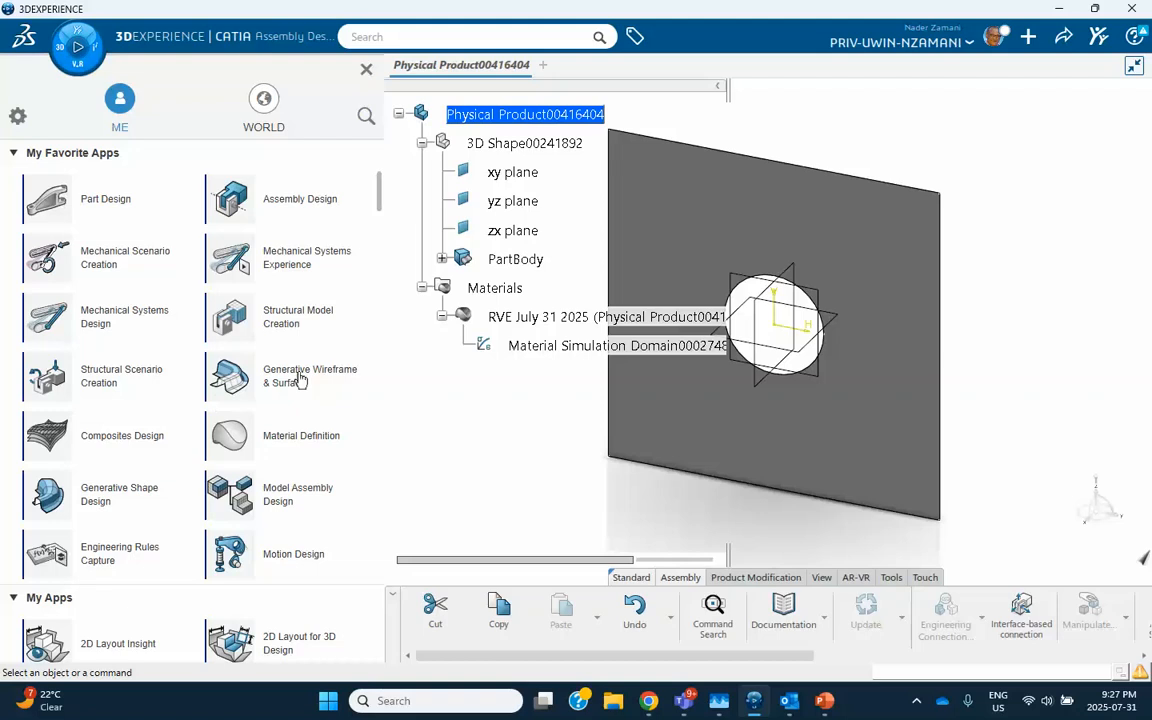
pyautogui.click(308, 324)
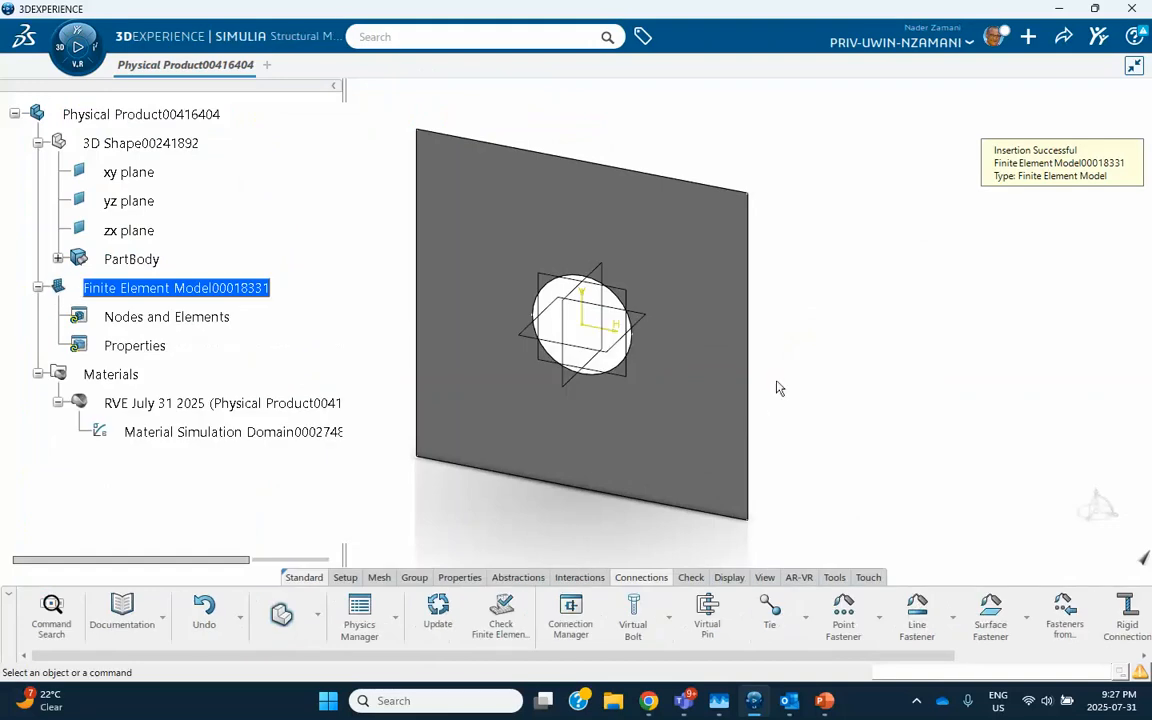
pyautogui.click(379, 578)
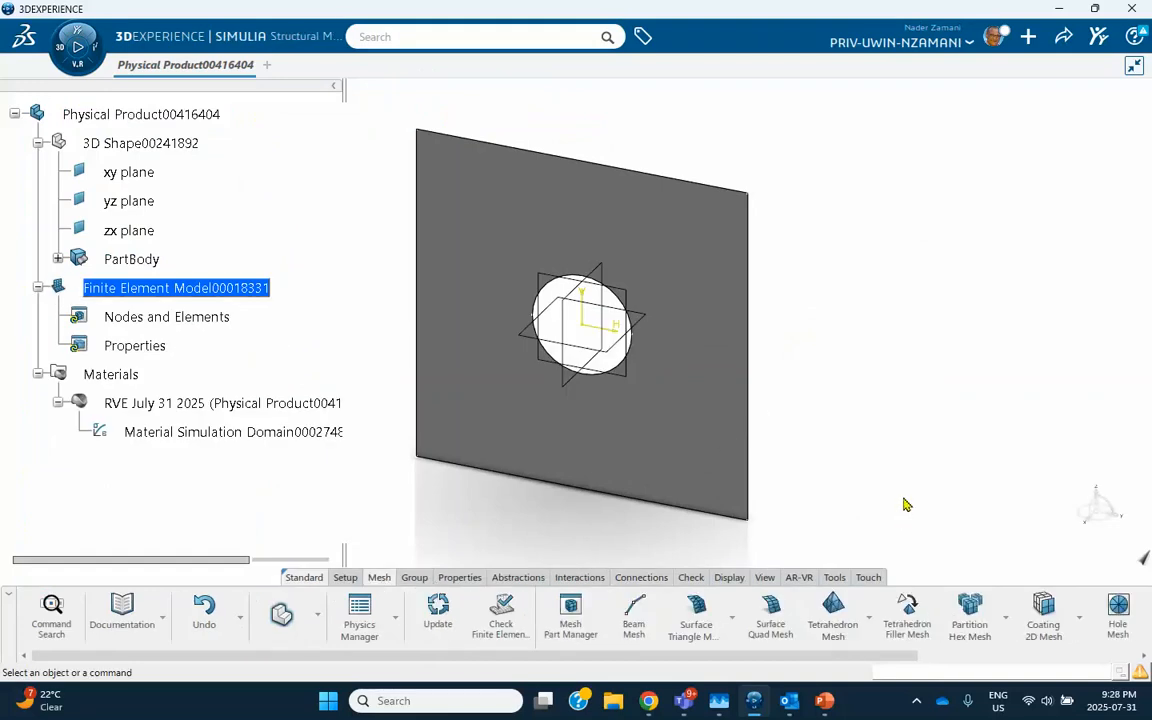
# Start a Surface Quad Mesh on the split plate surface and open it for detailed mesh editing.
pyautogui.click(710, 335)
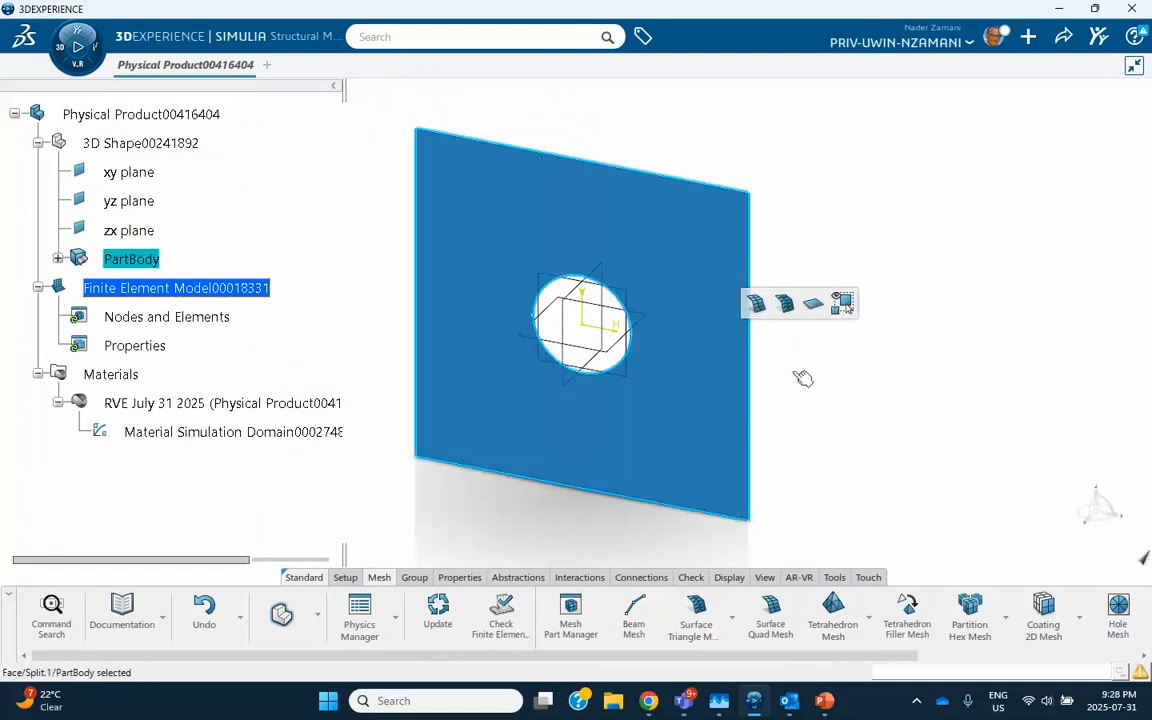
pyautogui.click(757, 305)
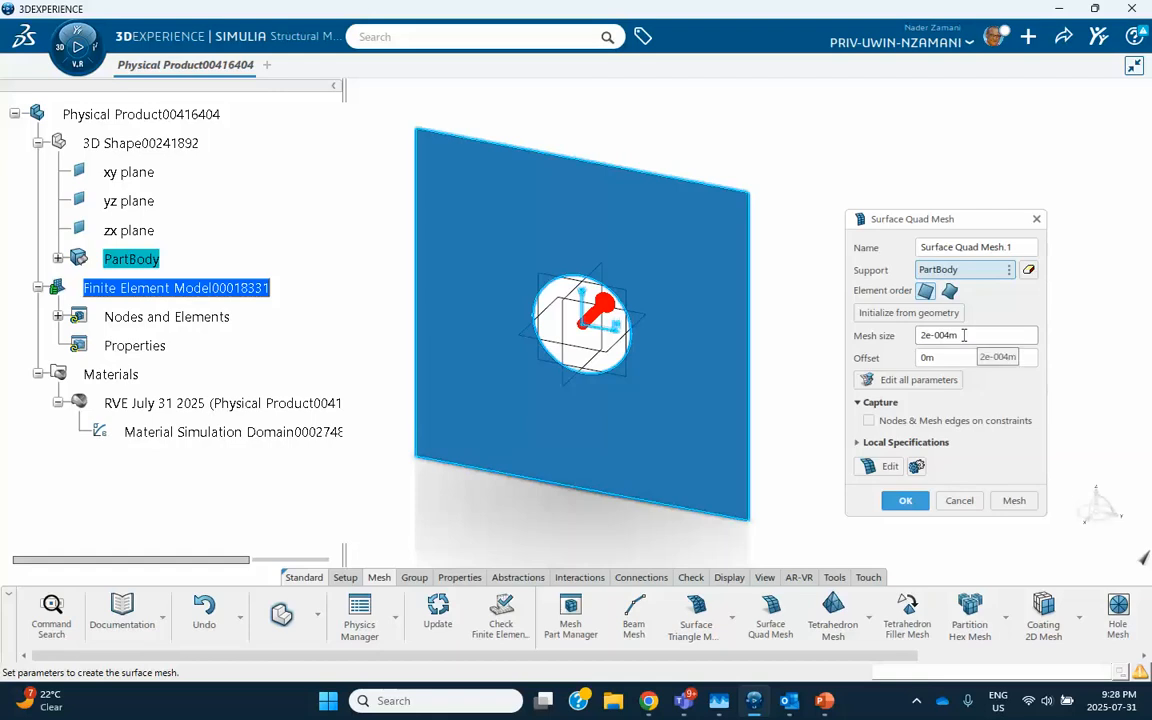
pyautogui.moveTo(956, 336); pyautogui.dragTo(893, 335)
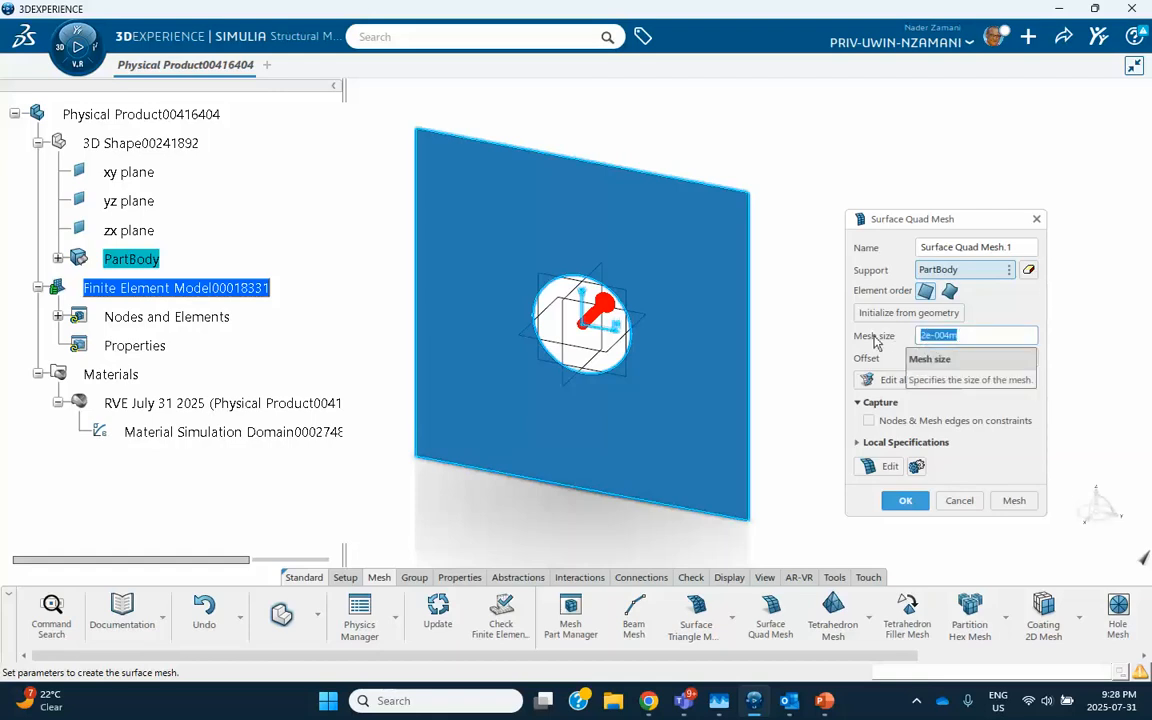
pyautogui.click(804, 341)
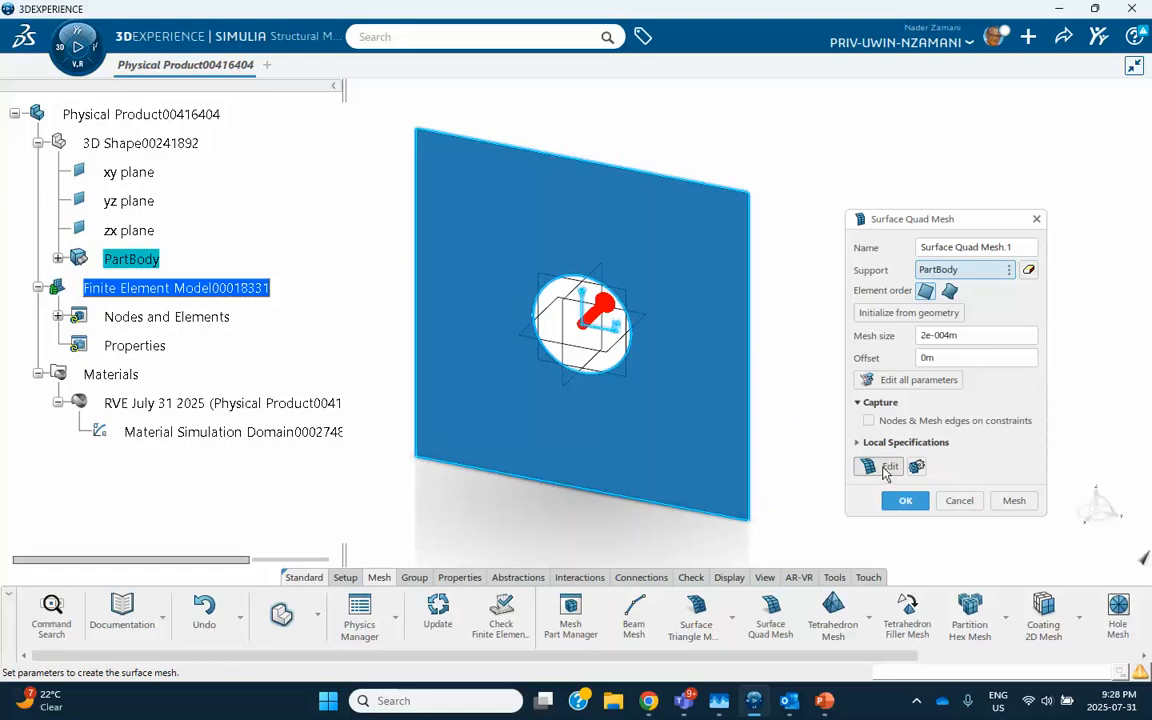
pyautogui.click(886, 467)
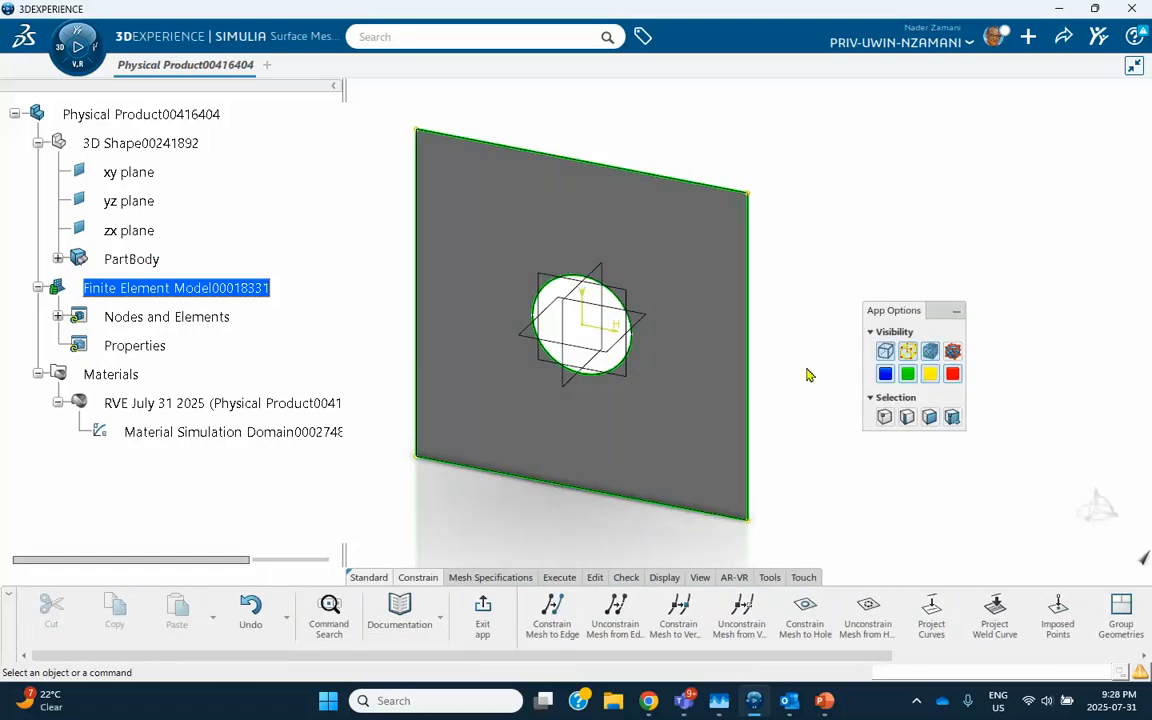
# Display the node distribution on the edges and set the plate's left vertical edge to 20 elements.
pyautogui.click(953, 352)
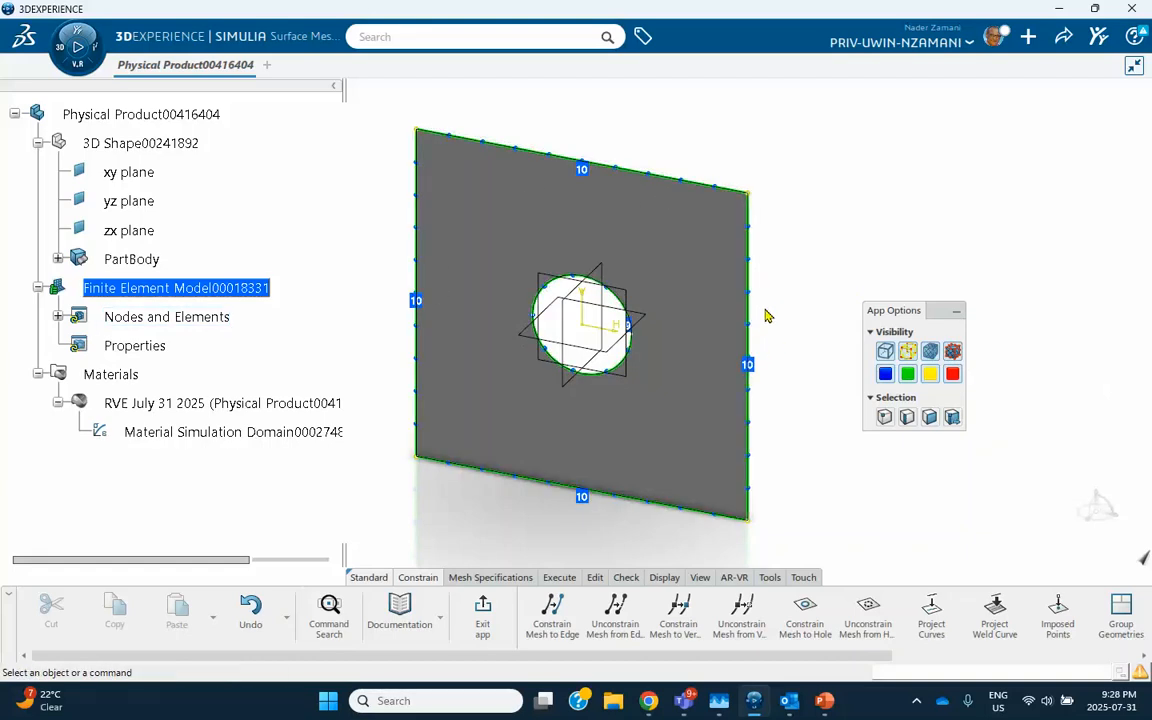
pyautogui.click(420, 304)
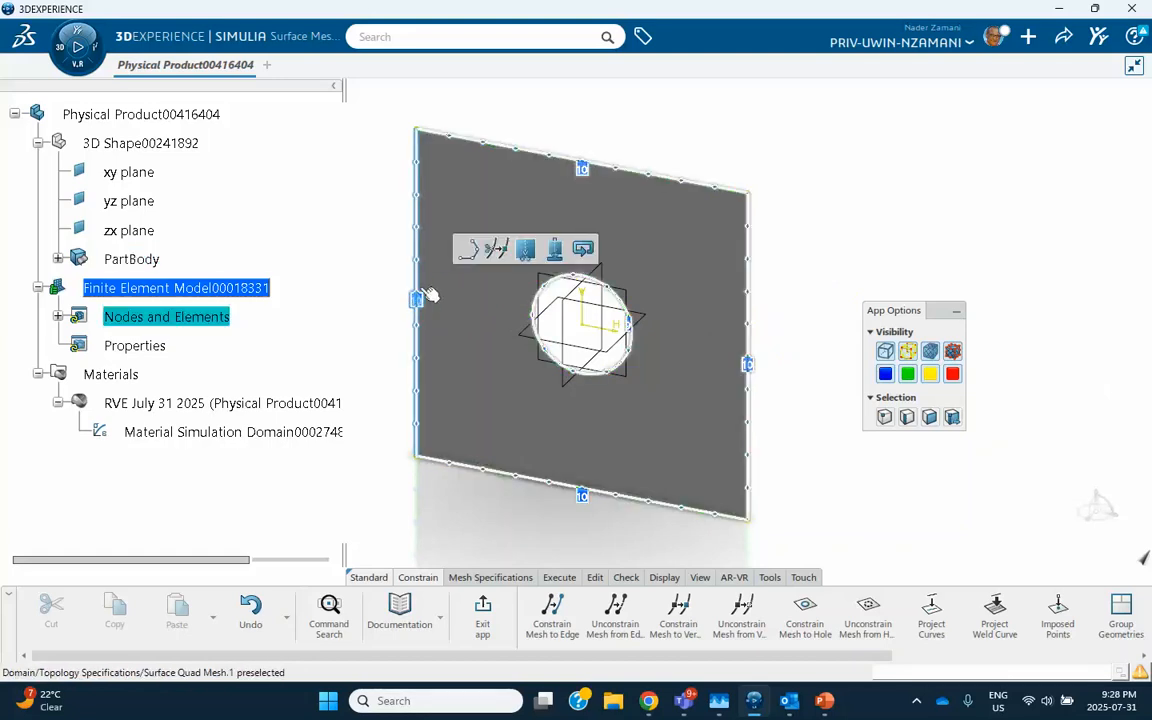
pyautogui.click(467, 250)
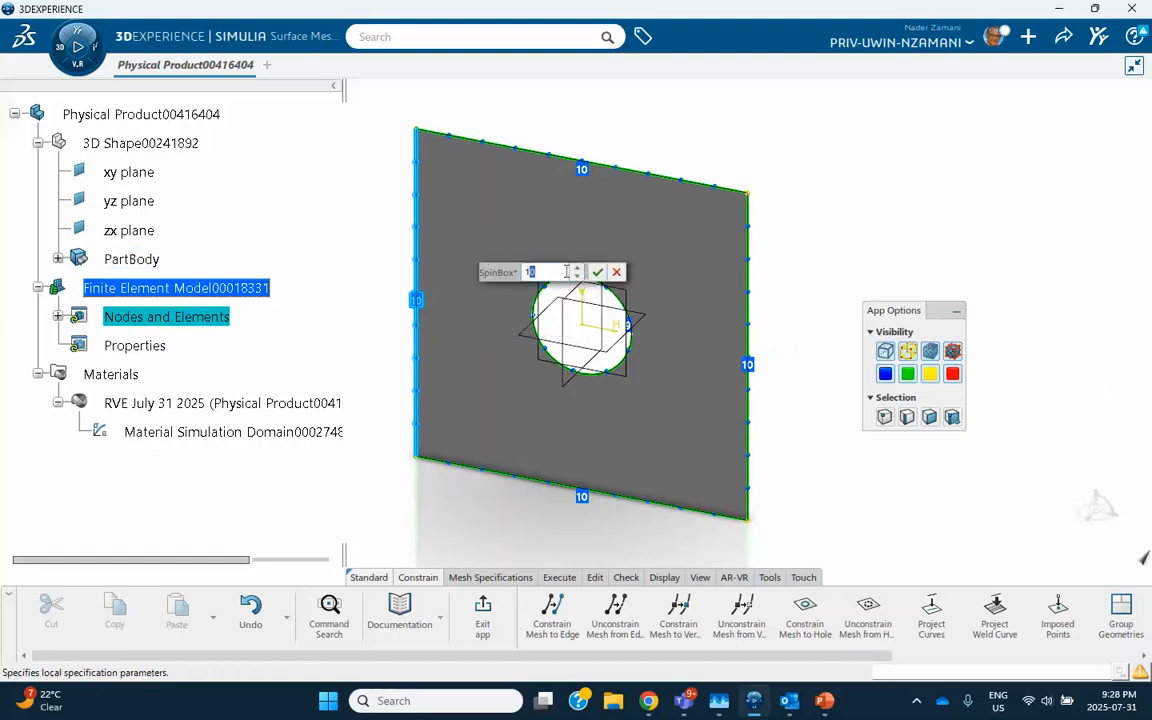
pyautogui.write('20')
pyautogui.click(598, 273)
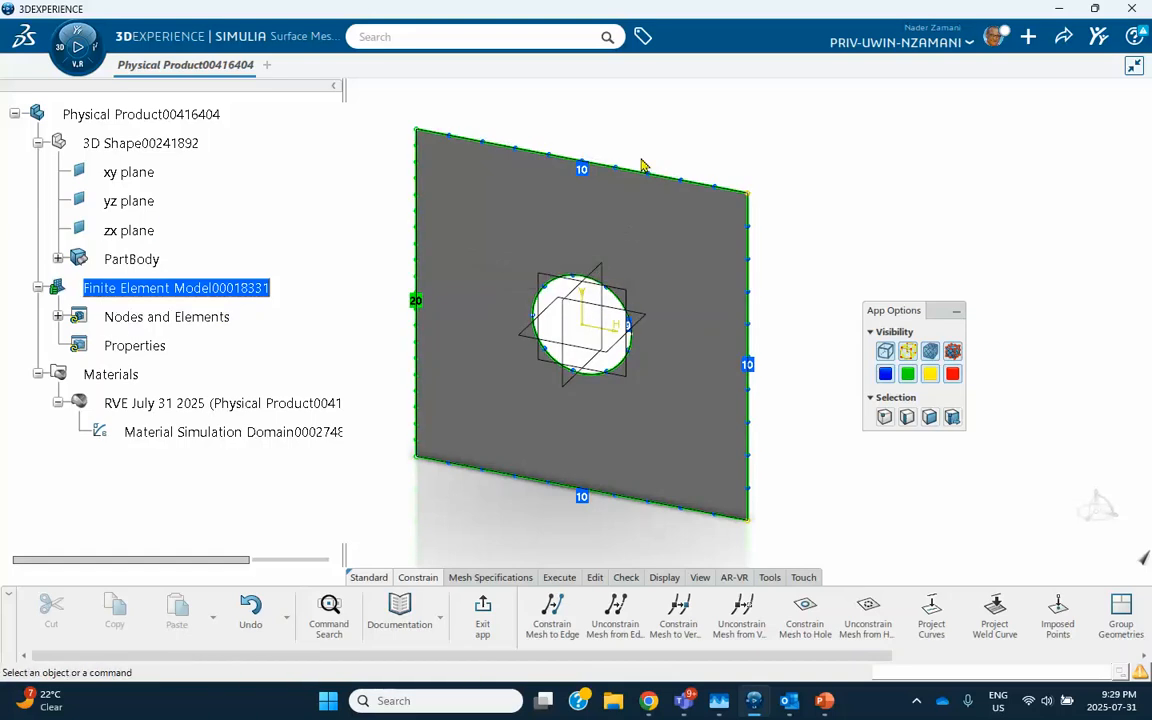
# Set the node distribution on the plate's top edge to 20 elements.
pyautogui.click(588, 172)
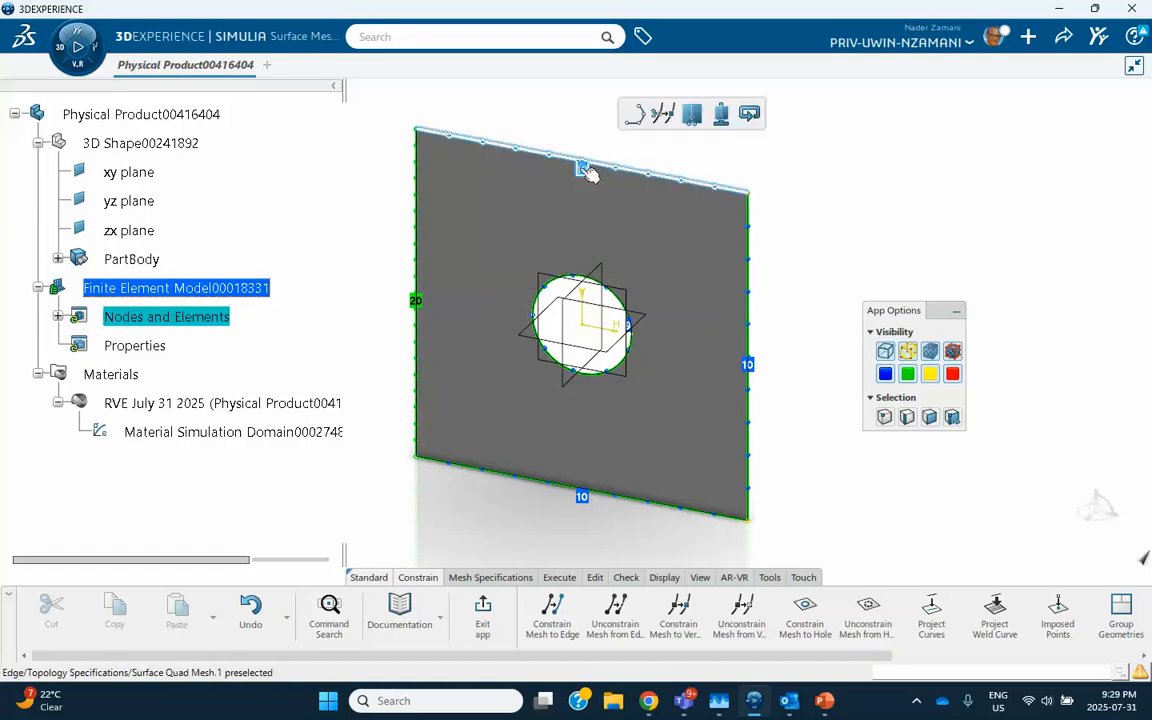
pyautogui.click(633, 113)
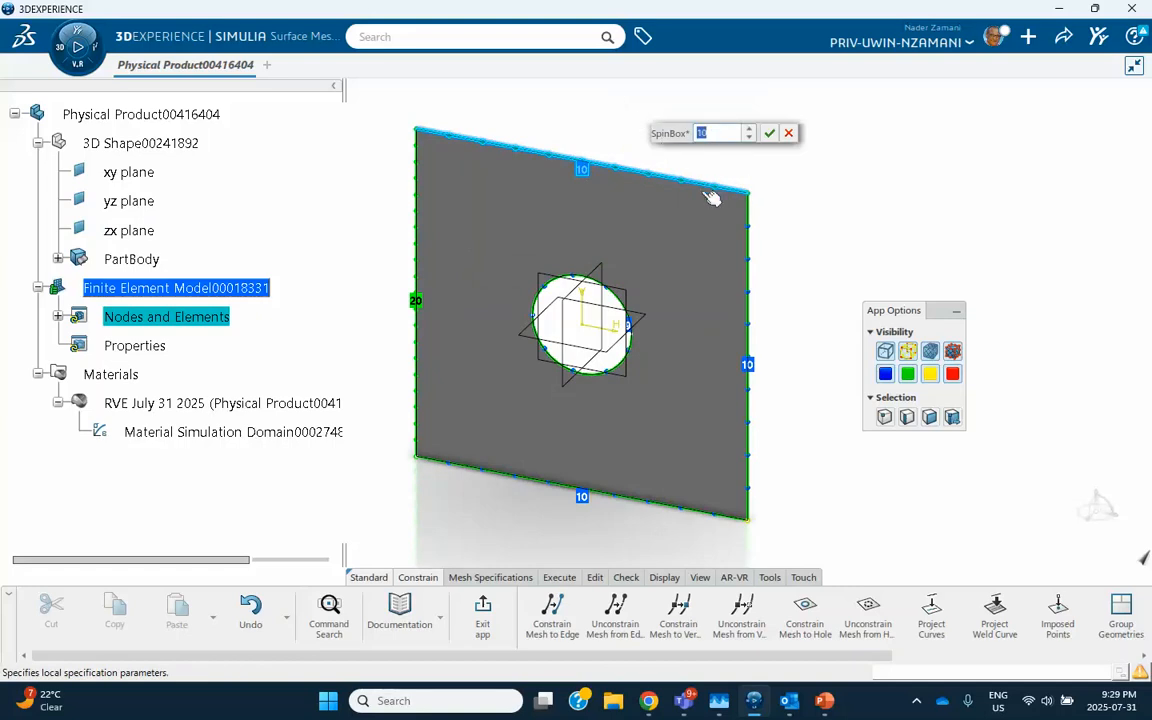
pyautogui.write('20')
pyautogui.click(769, 133)
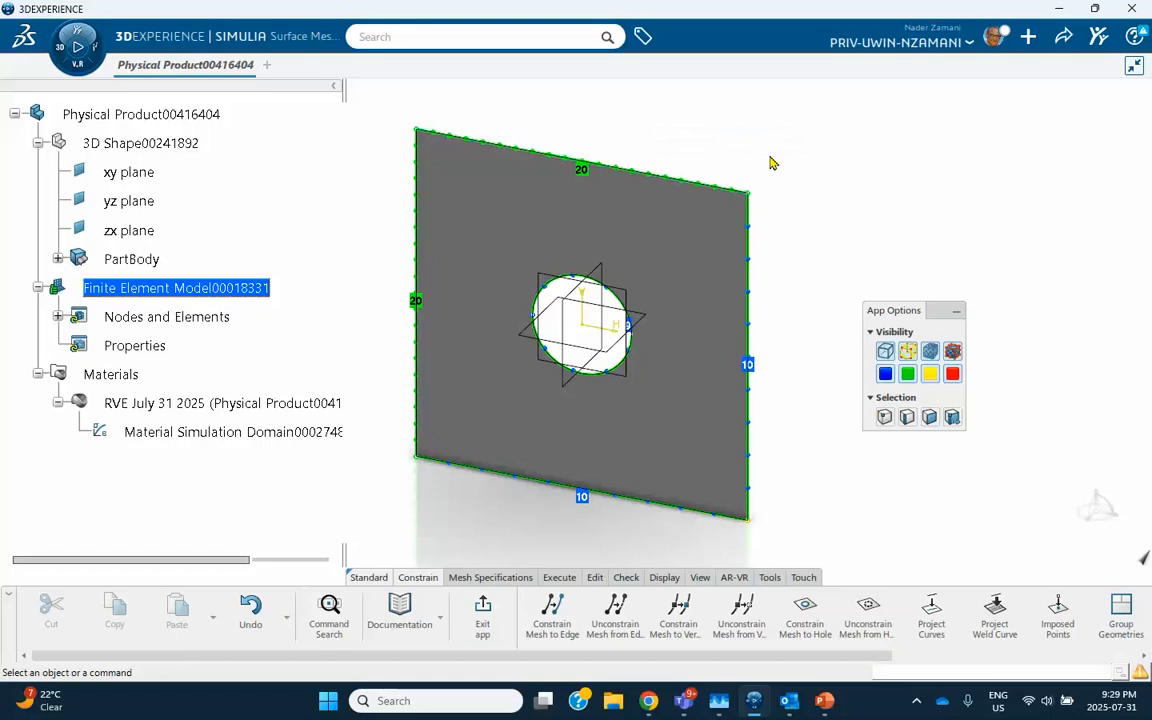
# Set the node distribution on the plate's right vertical edge to 20 elements.
pyautogui.click(750, 350)
pyautogui.click(807, 310)
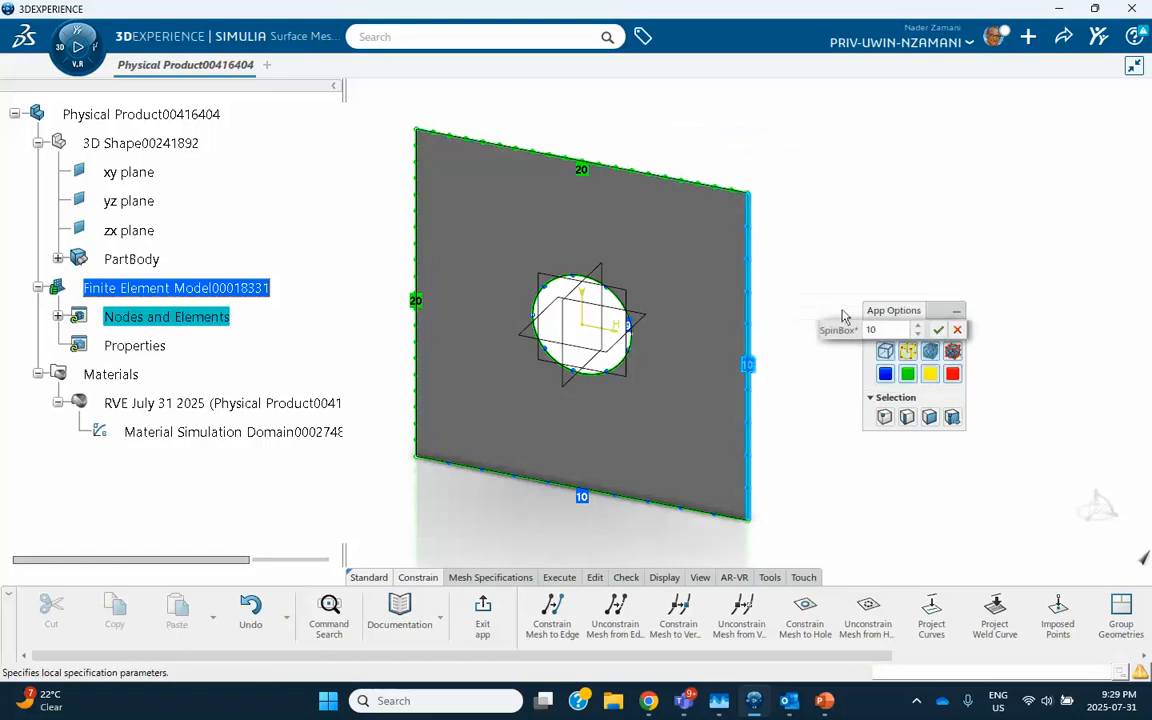
pyautogui.write('2')
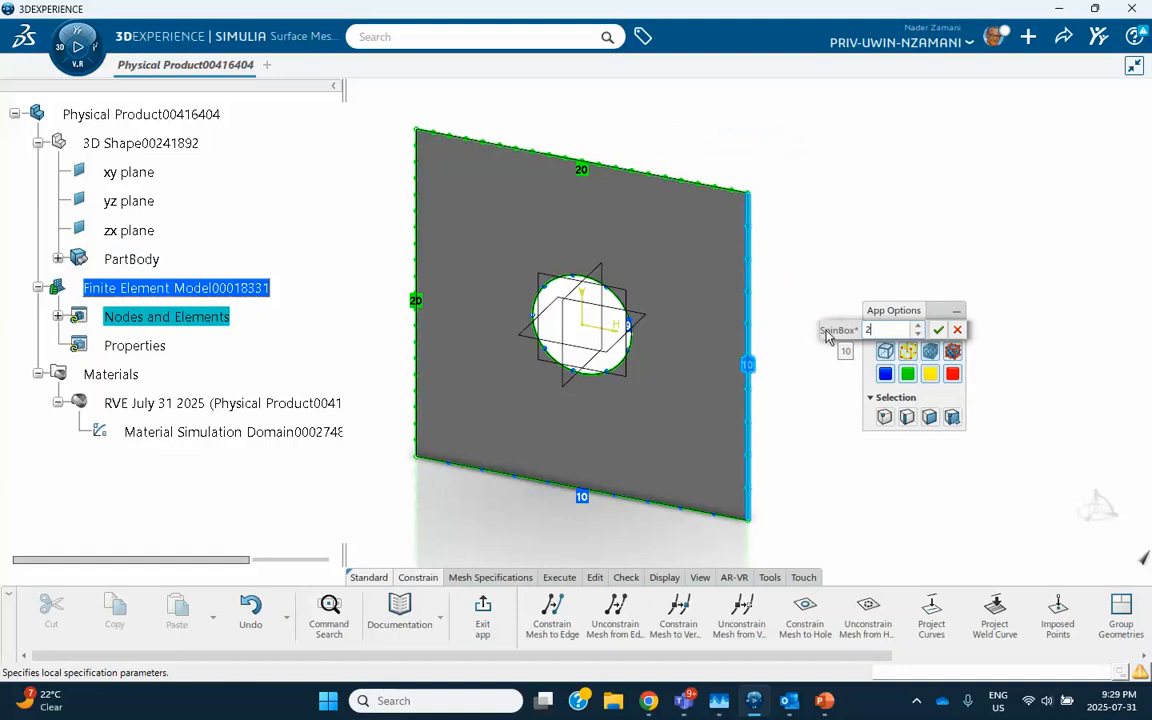
pyautogui.write('0')
pyautogui.click(845, 305)
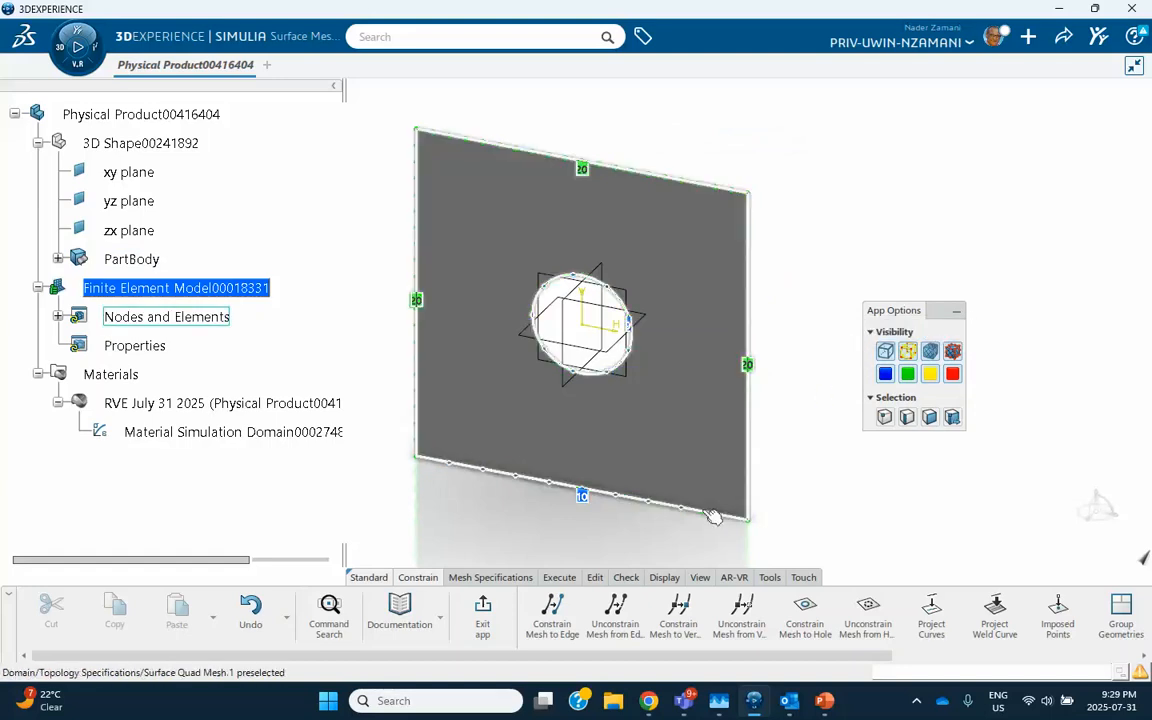
# Set the node distribution on the plate's bottom edge to 20 elements.
pyautogui.click(586, 491)
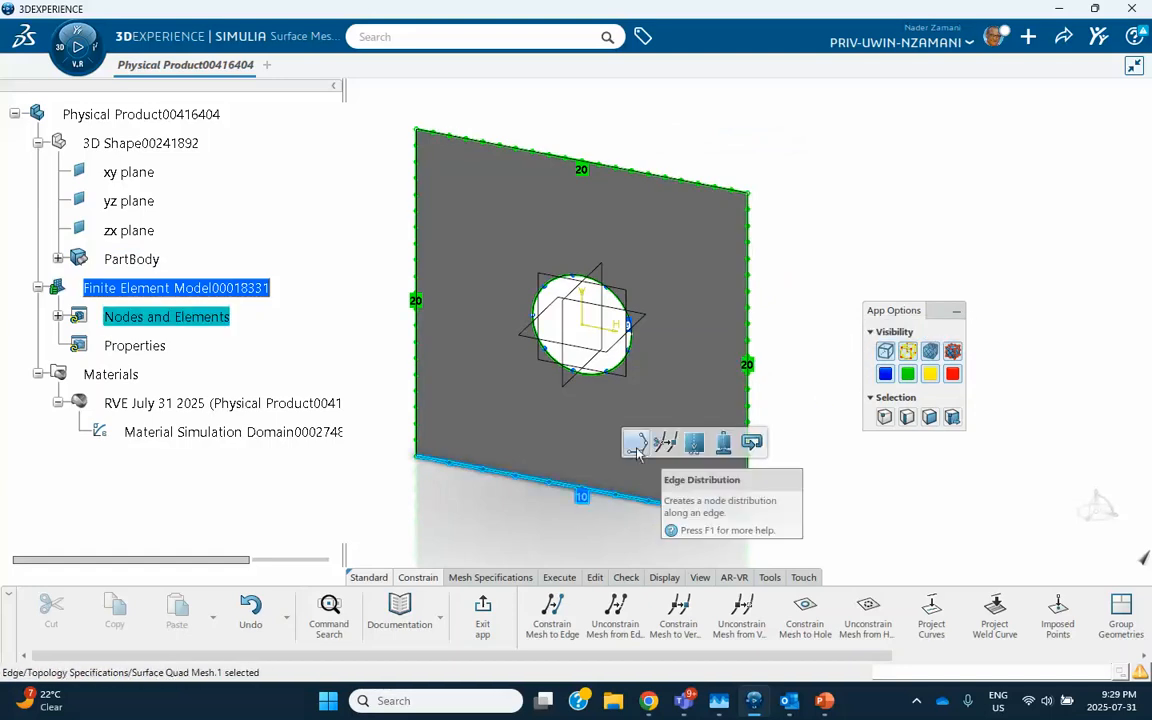
pyautogui.click(637, 451)
pyautogui.write('2')
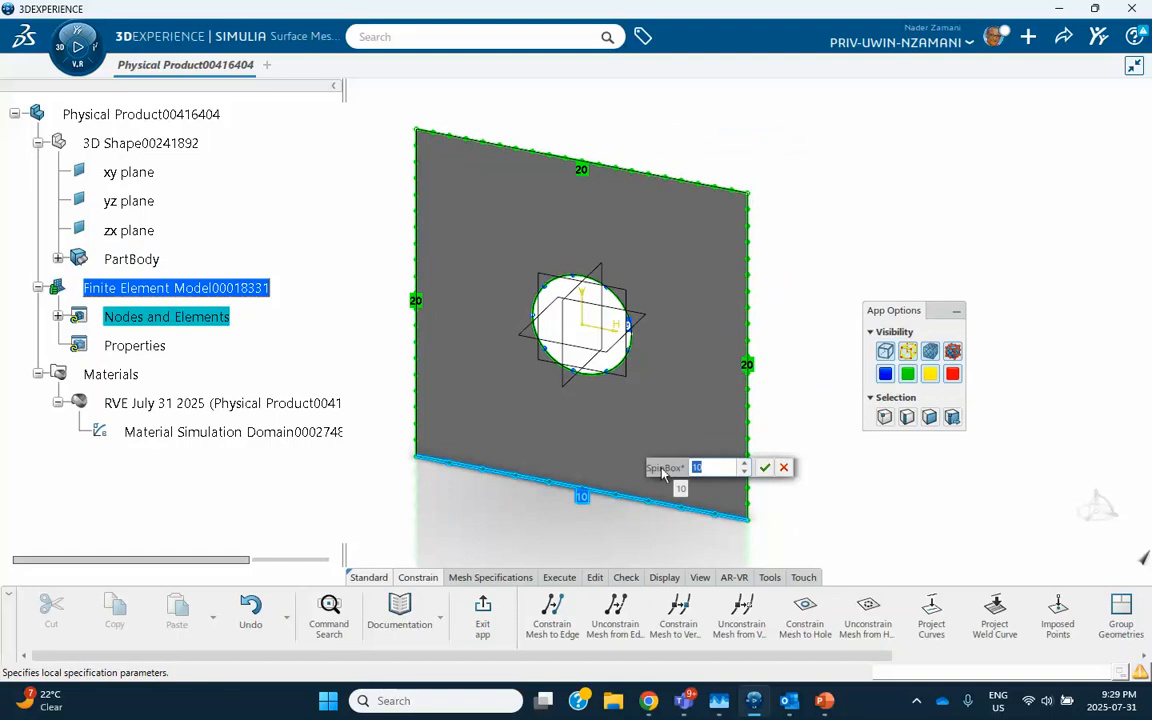
pyautogui.write('0')
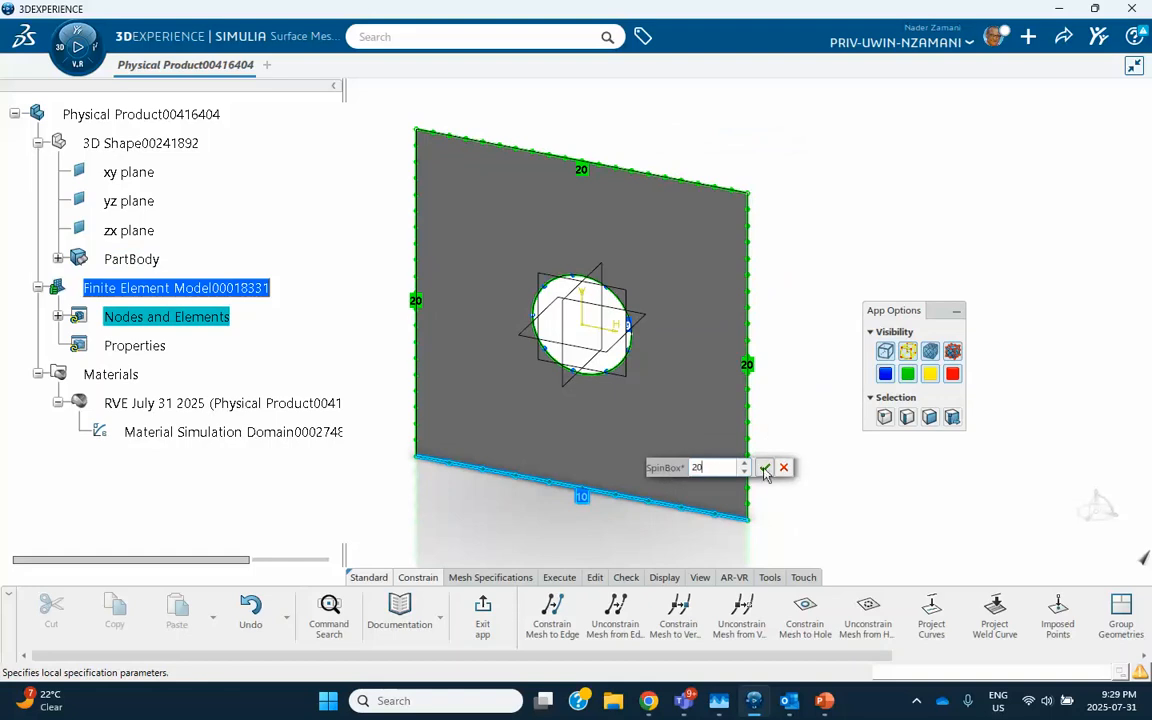
pyautogui.click(764, 467)
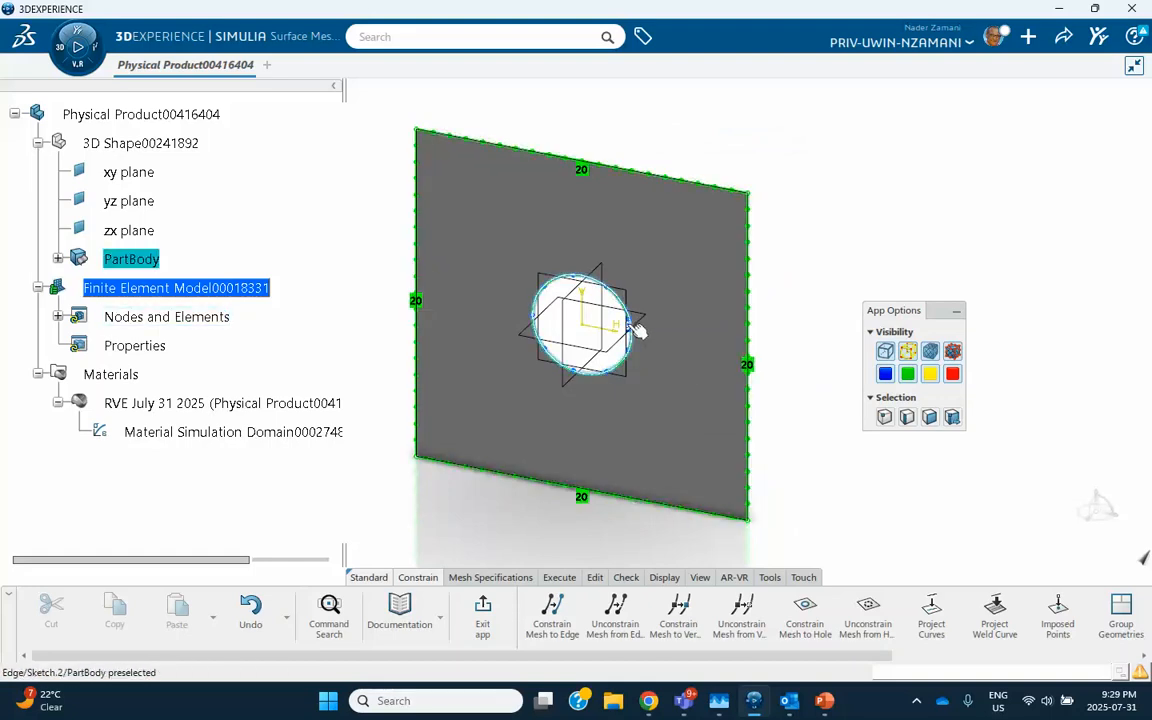
# Set the node distribution on the circular hole's edge to 30 elements and exit the detailed mesh editing.
pyautogui.keyDown('ctrl'); pyautogui.moveTo(634, 326); pyautogui.dragTo(617, 213, button='middle'); pyautogui.keyUp('ctrl')
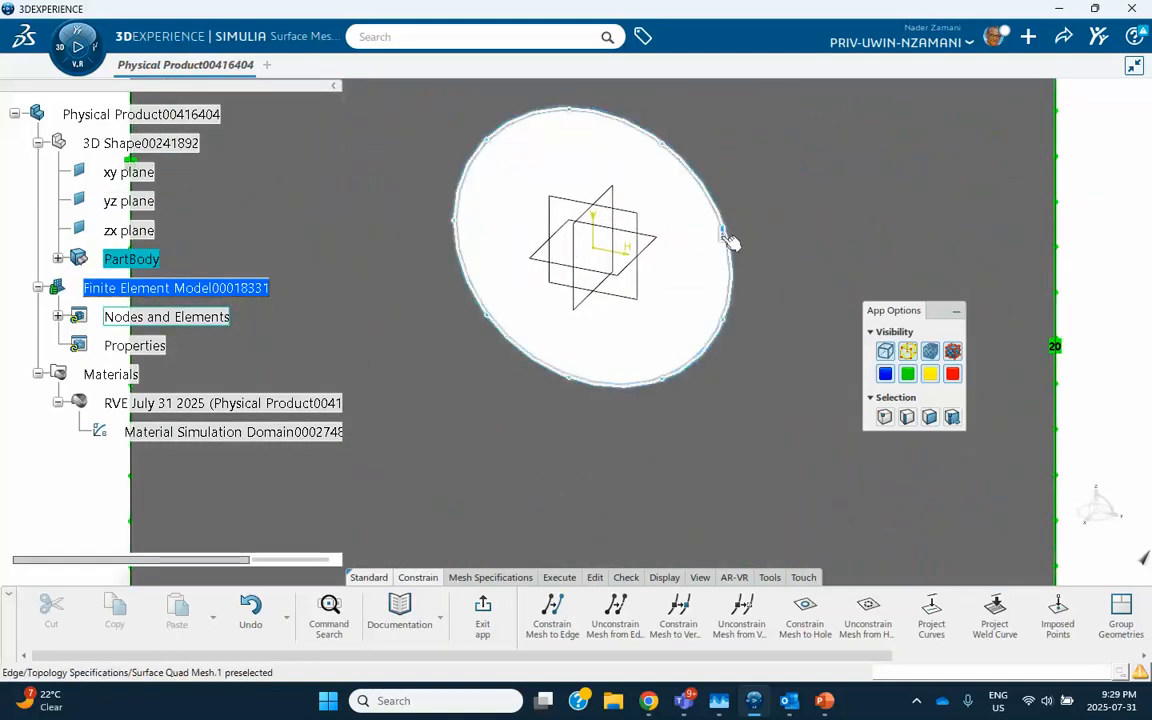
pyautogui.click(728, 240)
pyautogui.click(775, 186)
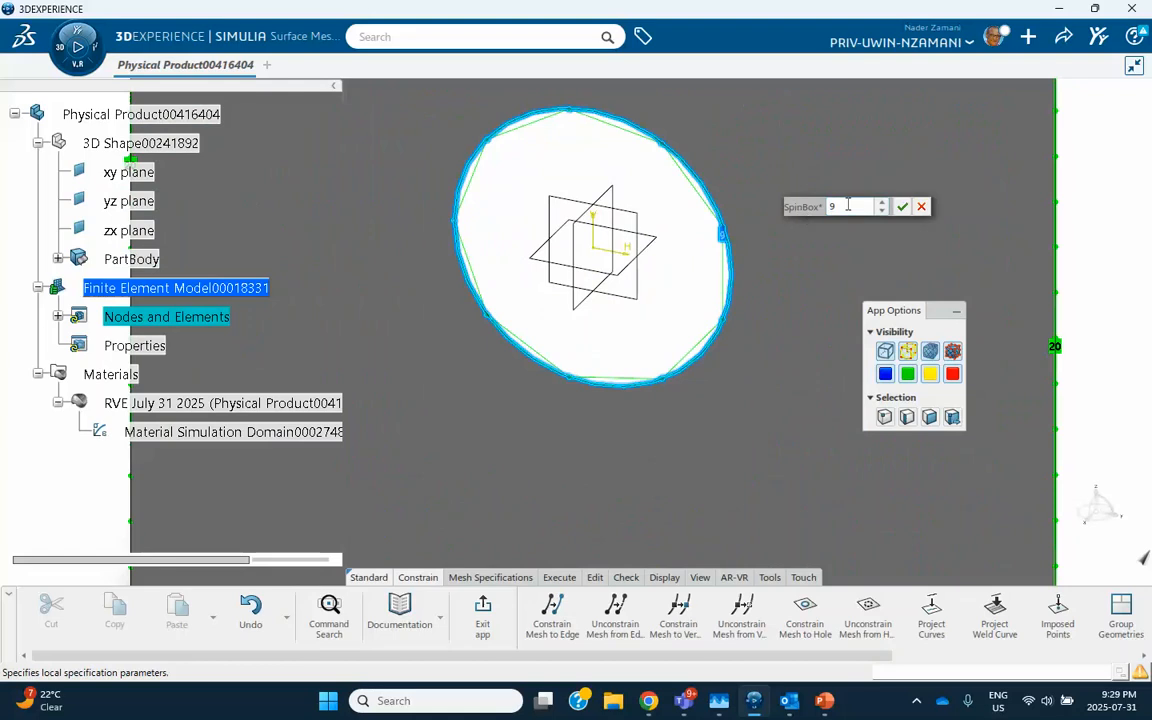
pyautogui.moveTo(847, 206); pyautogui.dragTo(793, 212)
pyautogui.write('30')
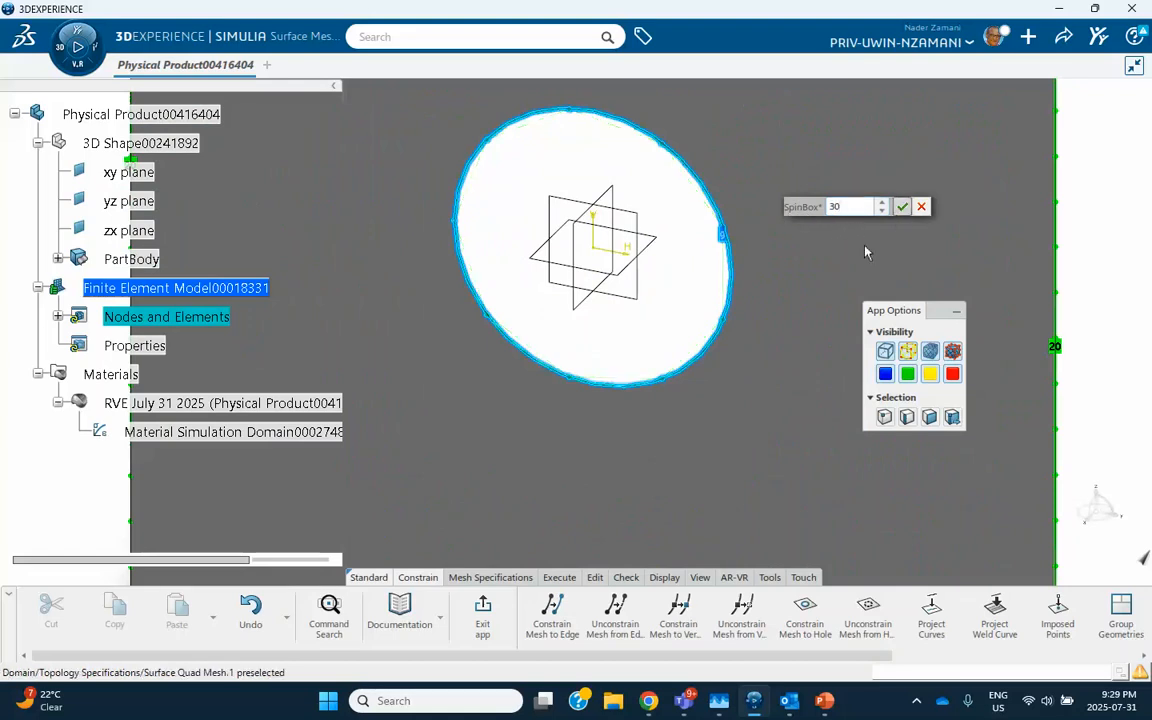
pyautogui.click(902, 208)
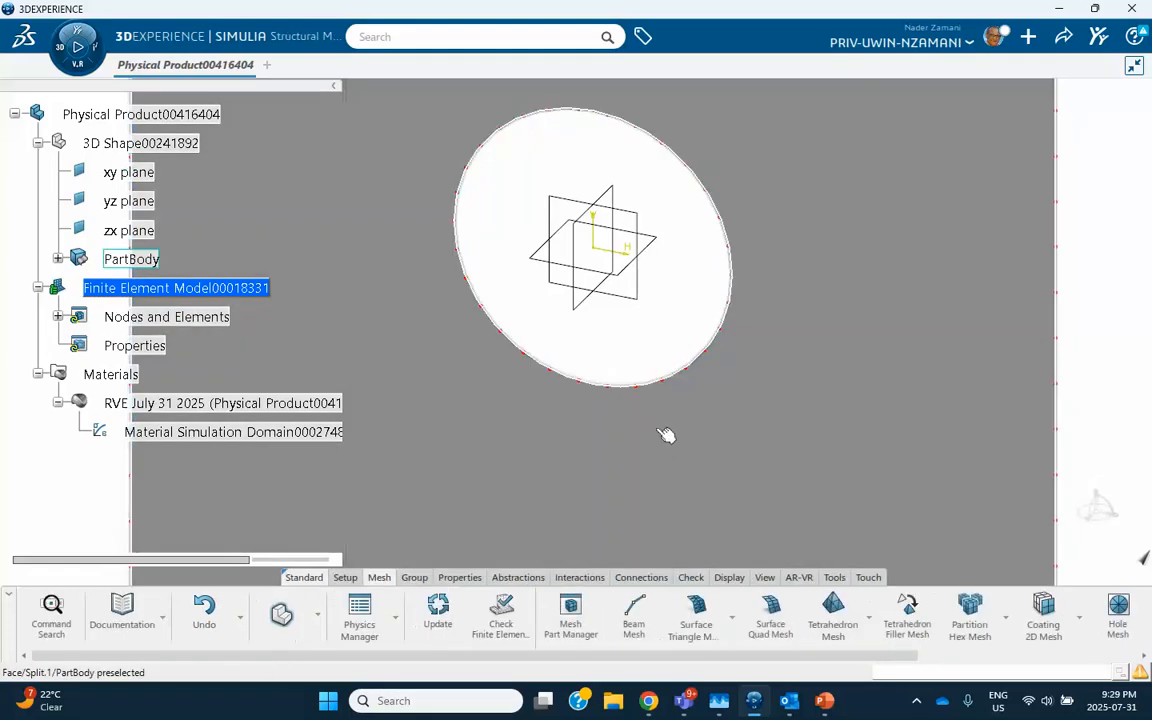
# Update the finite element model to generate the quad mesh, and review the update report before closing it.
pyautogui.moveTo(671, 414); pyautogui.dragTo(655, 450, button='middle')
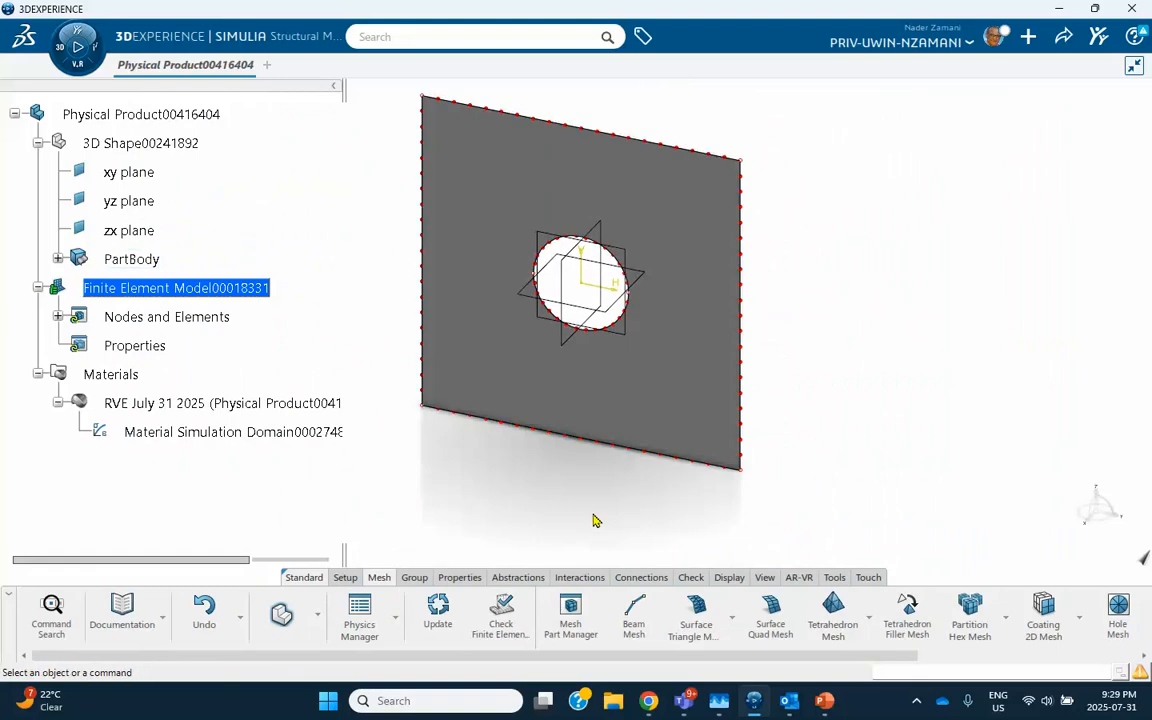
pyautogui.click(437, 610)
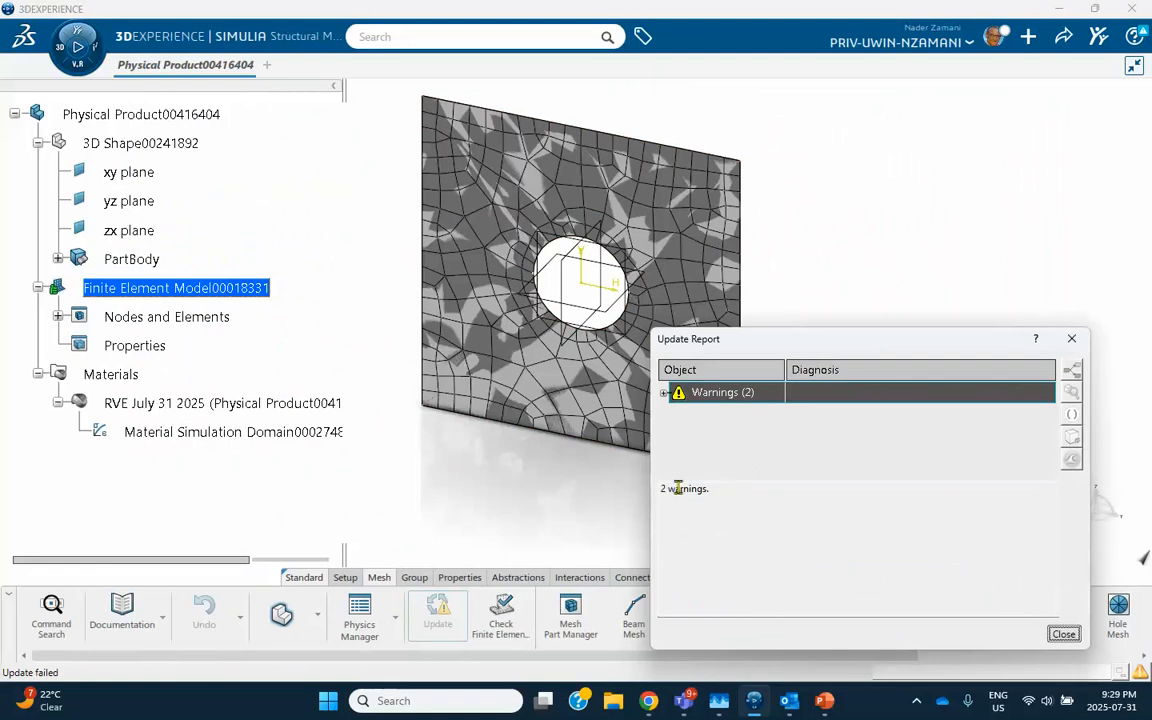
pyautogui.doubleClick(680, 392)
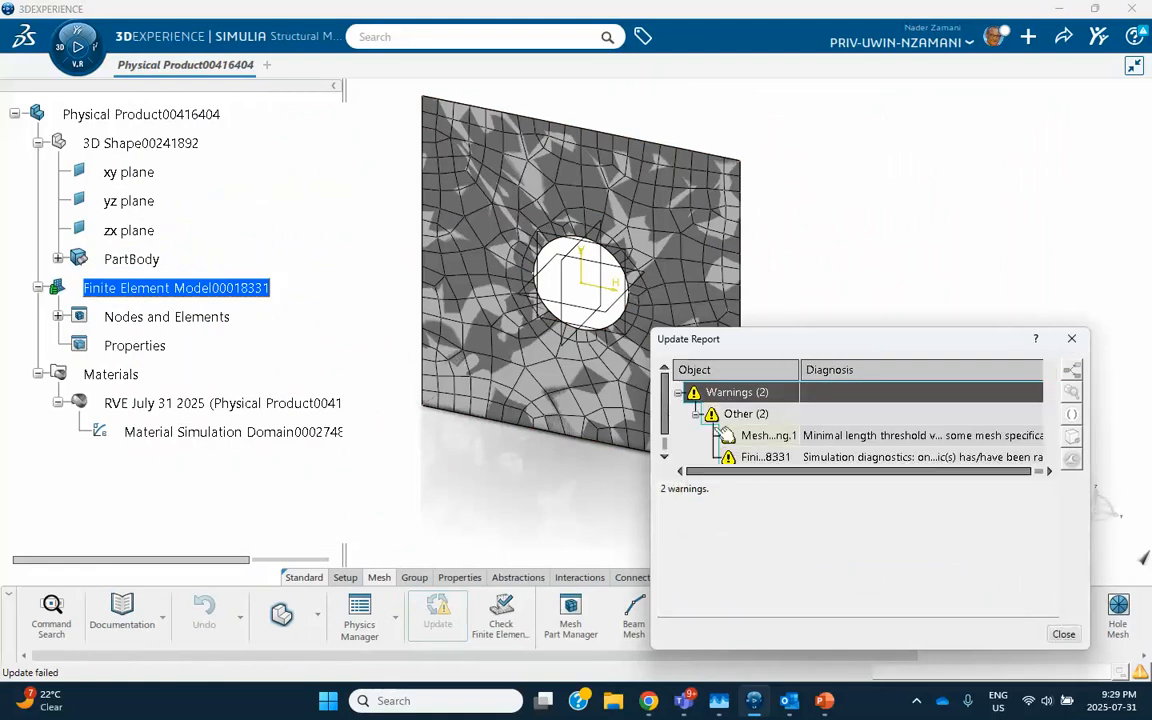
pyautogui.scroll(-1, 768, 472)
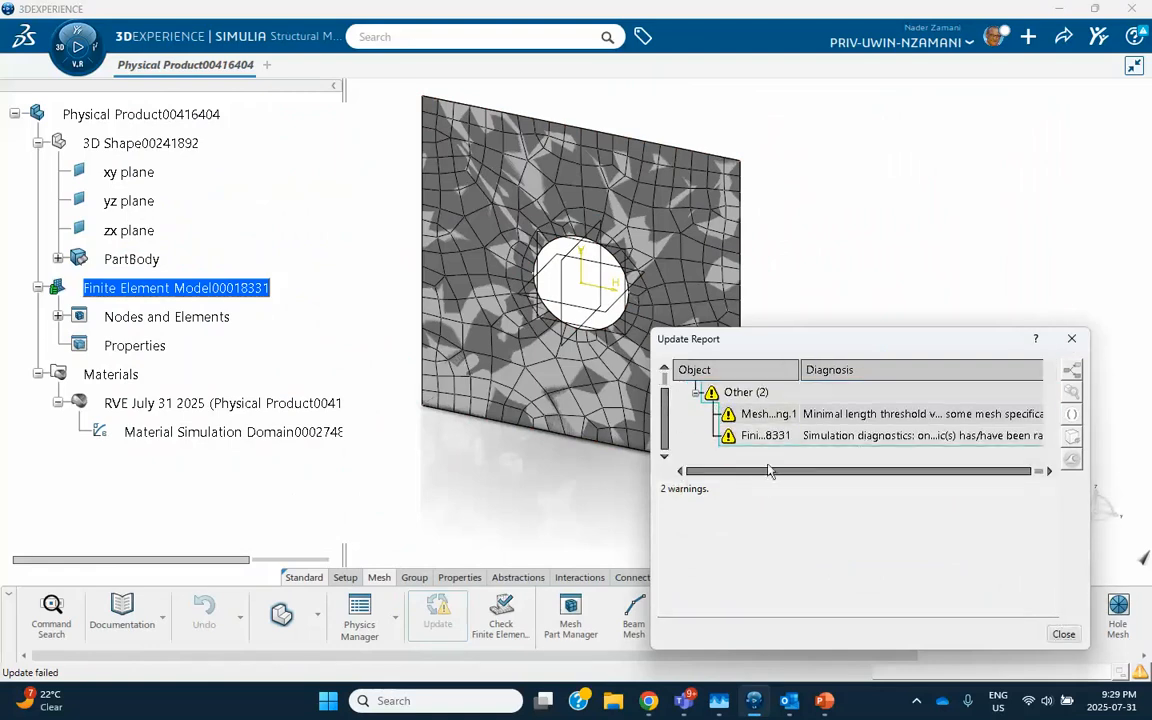
pyautogui.click(1071, 338)
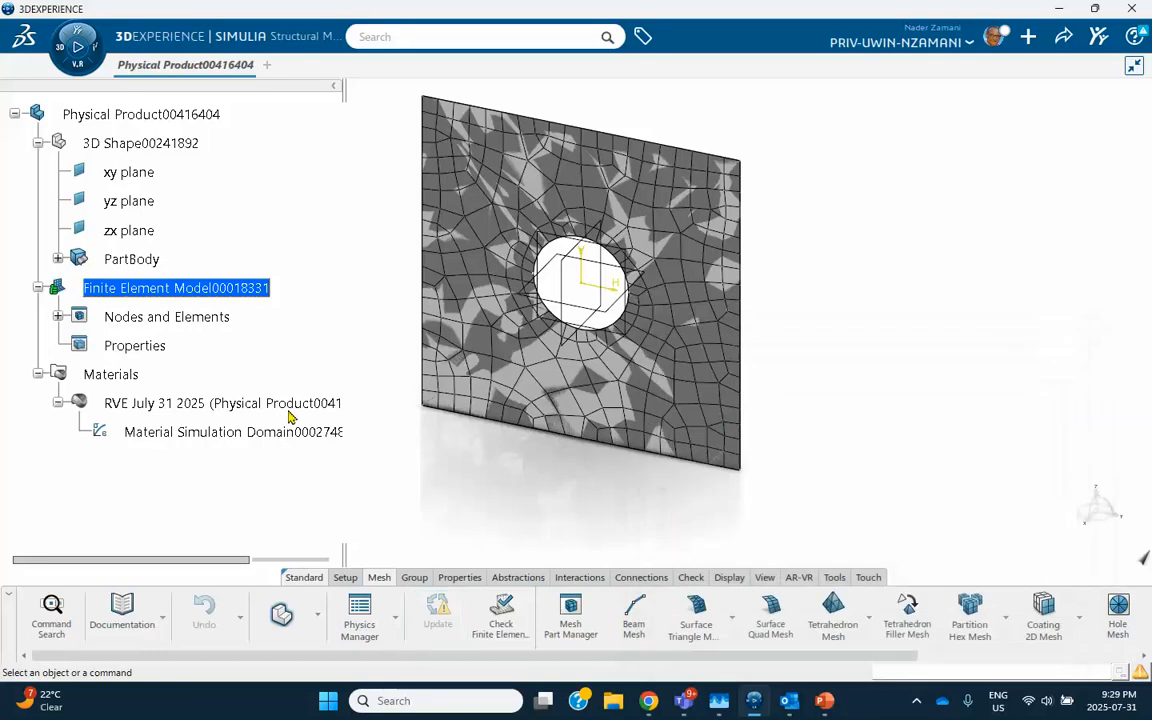
# Expand the nodes and elements down to the surface quad mesh and delete its Mesh Warning.1 entry.
pyautogui.click(58, 316)
pyautogui.click(79, 344)
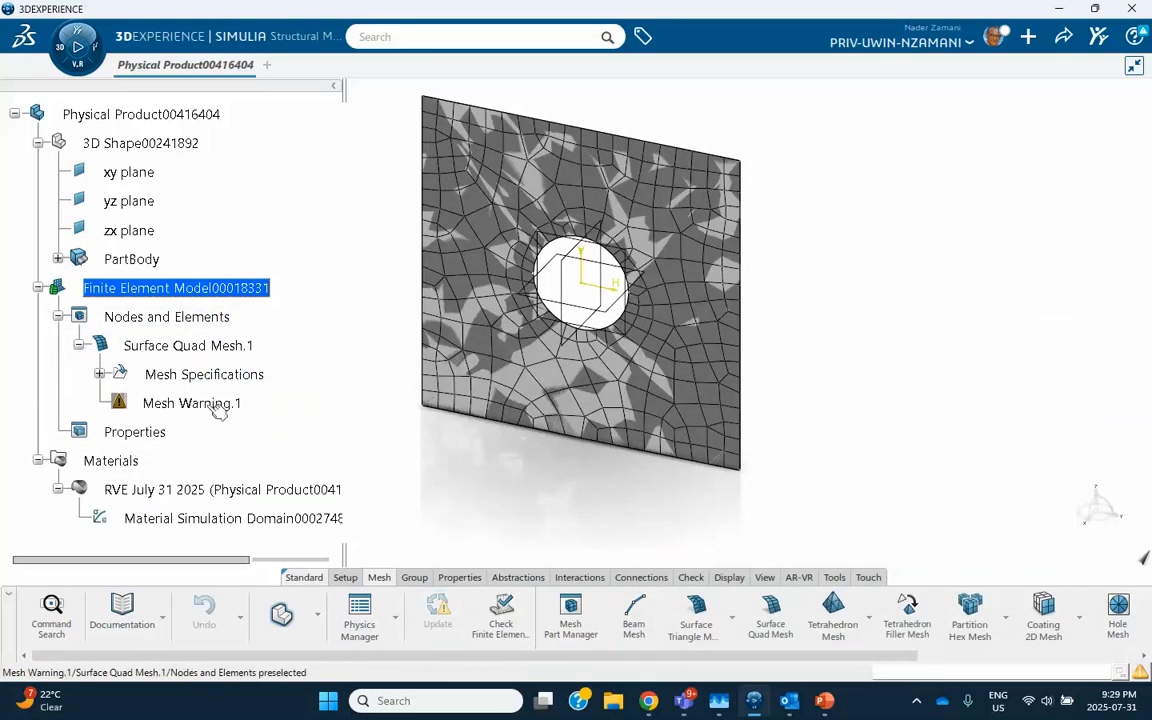
pyautogui.rightClick(203, 408)
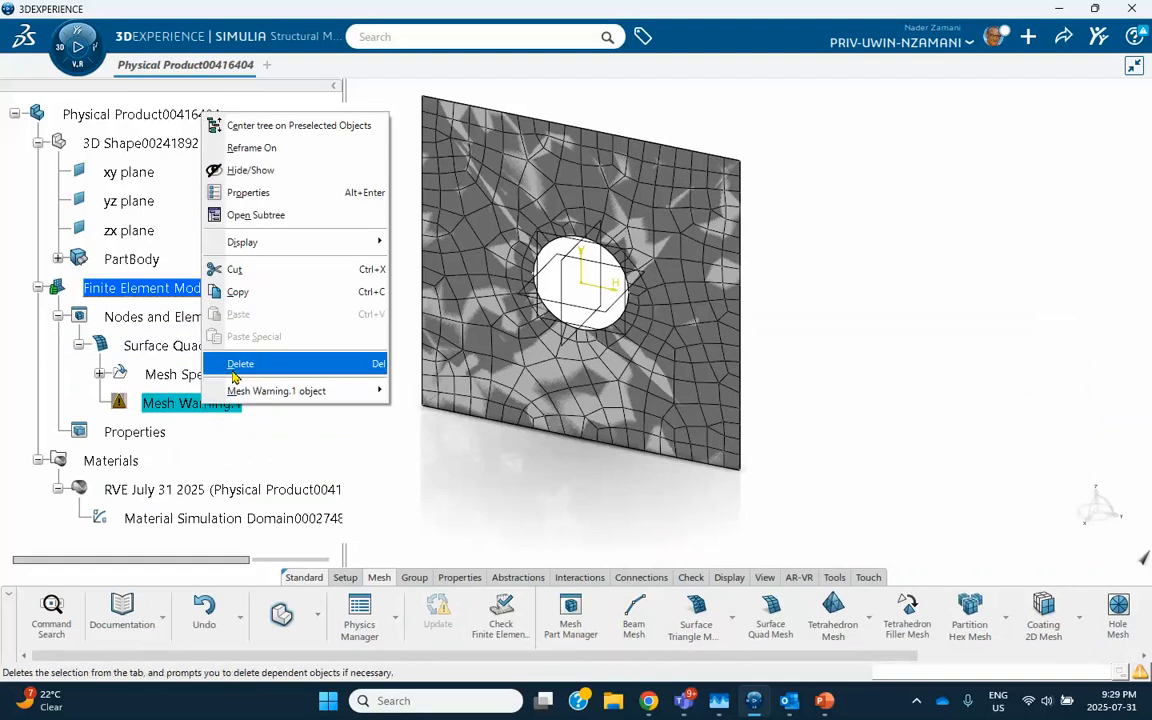
pyautogui.click(285, 364)
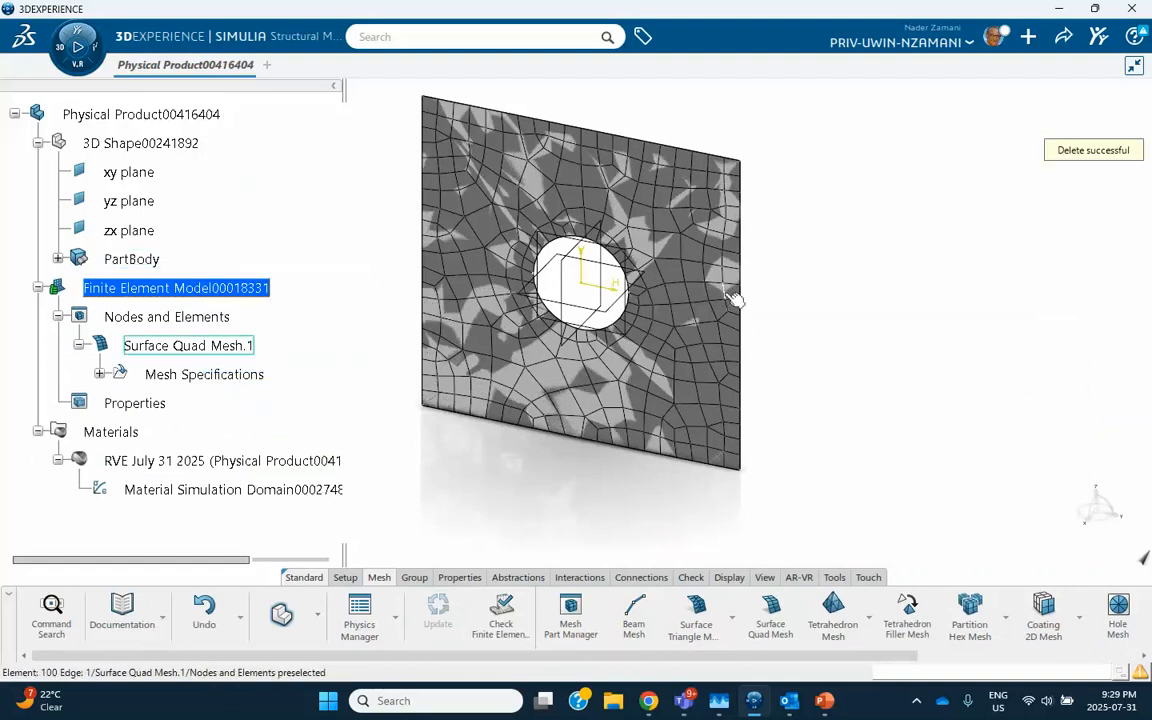
# Create a shell section on Surface Quad Mesh.1 with a thickness of .001 m and the RVE July 31 2025 material.
pyautogui.moveTo(726, 294); pyautogui.dragTo(783, 293, button='middle')
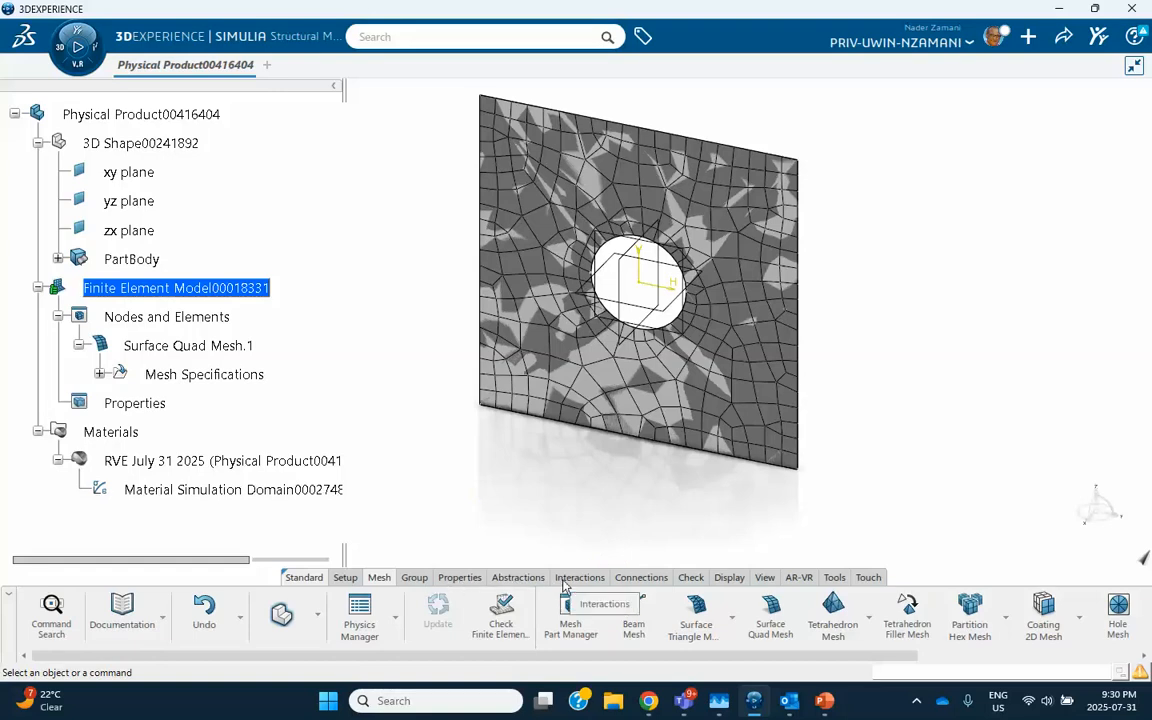
pyautogui.click(455, 580)
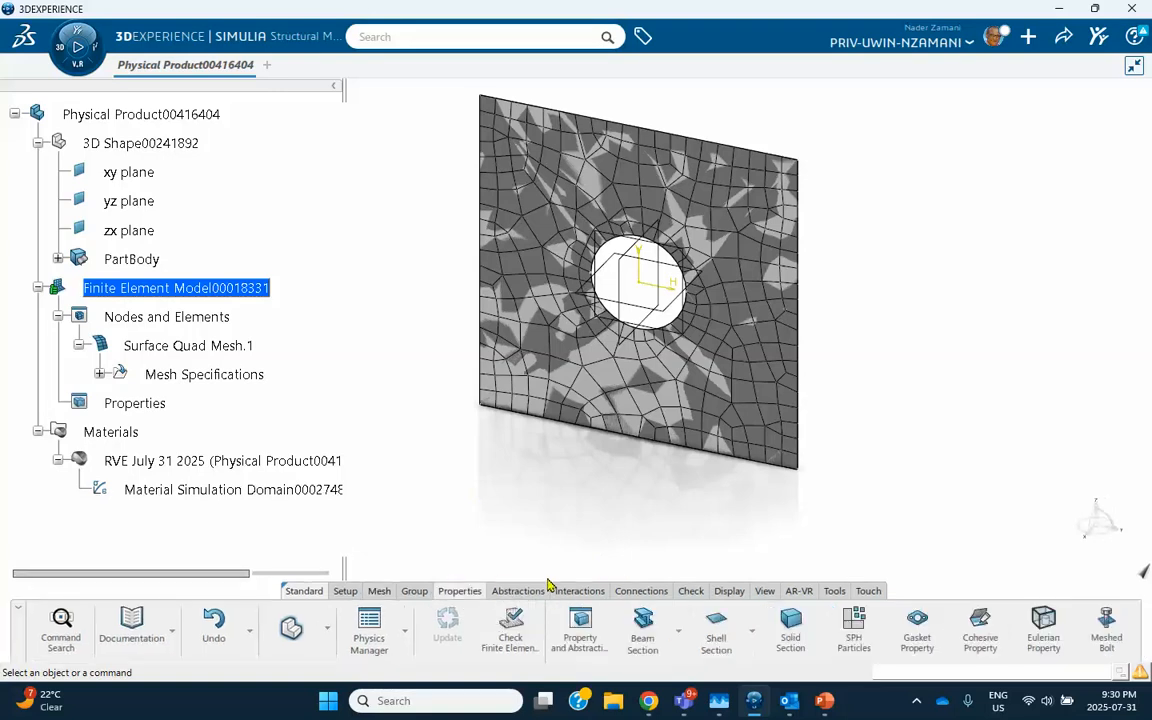
pyautogui.click(713, 633)
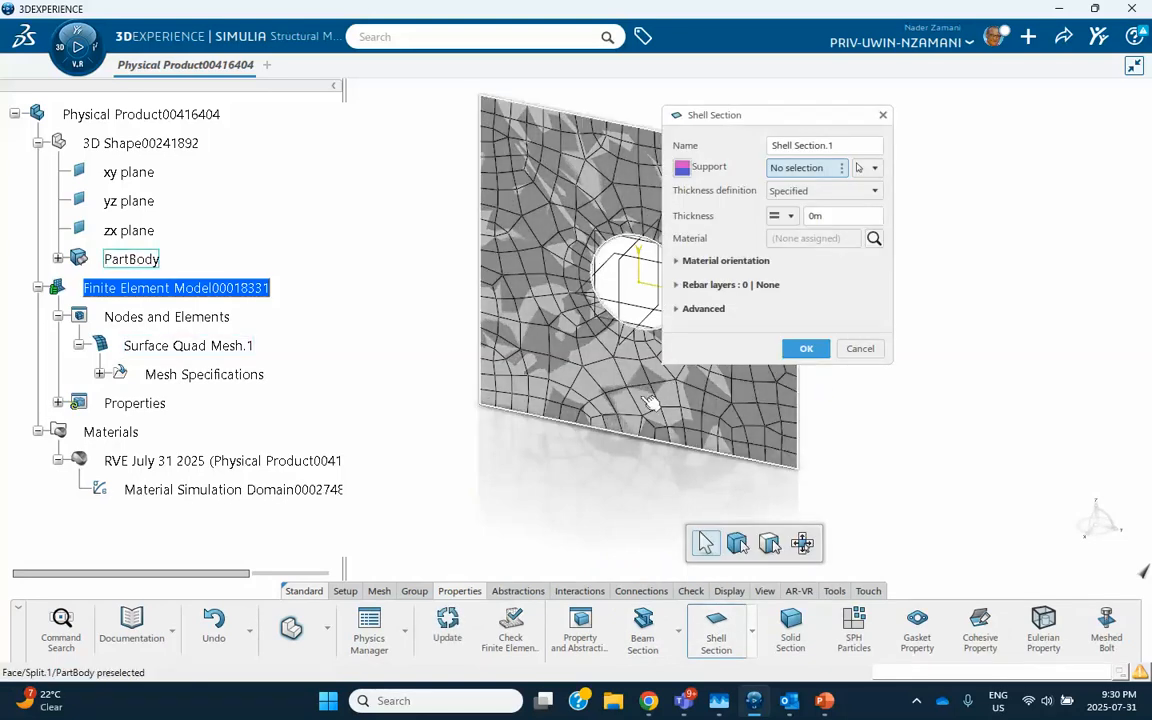
pyautogui.click(592, 358)
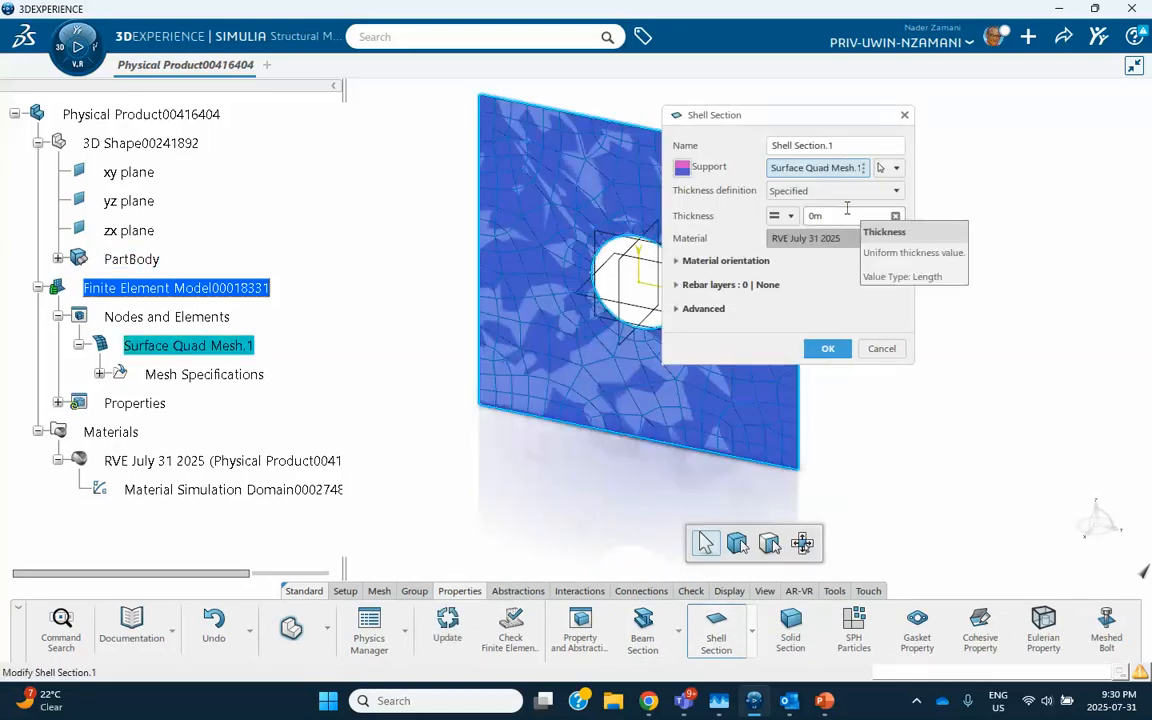
pyautogui.click(832, 213)
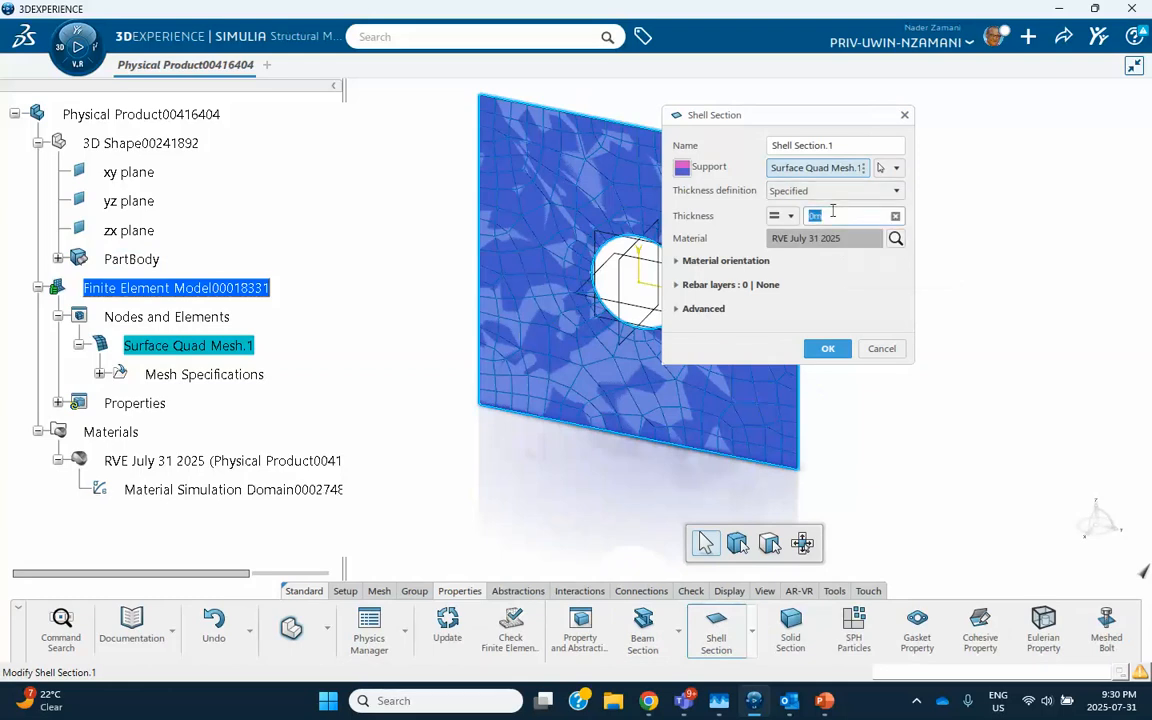
pyautogui.press('BackSpace')
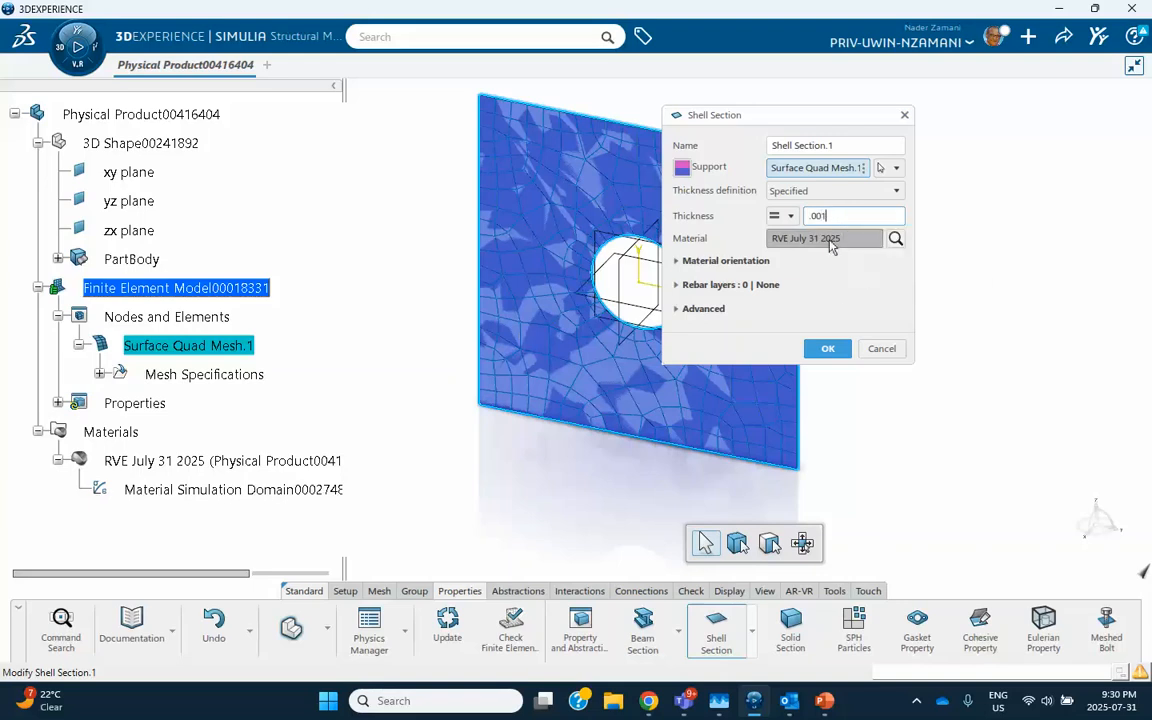
pyautogui.click(828, 348)
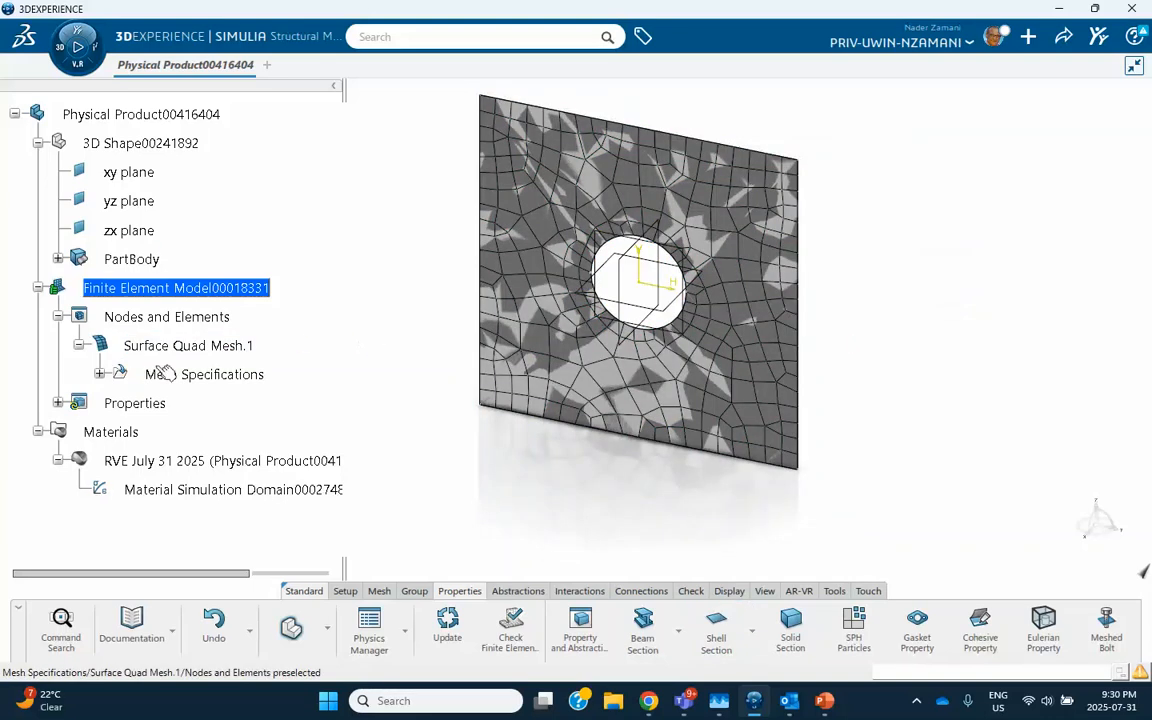
# Create a manual node group named "master node" containing the node at the plate's lower-right corner.
pyautogui.scroll(-2, 163, 378)
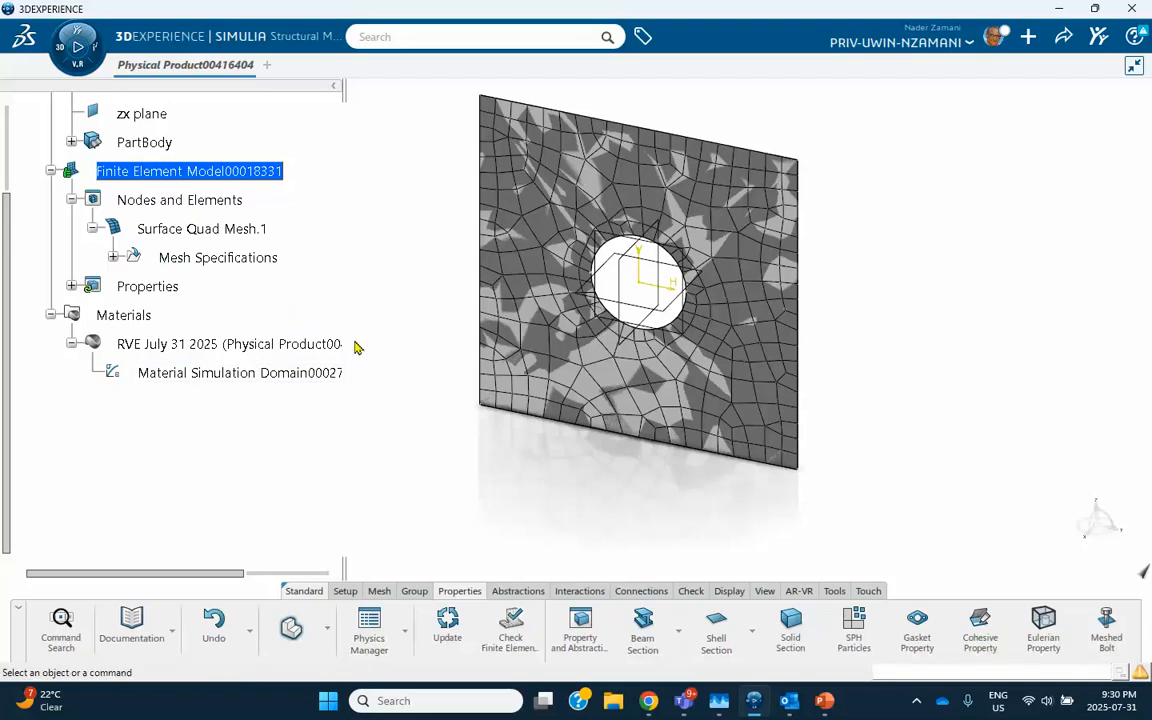
pyautogui.click(416, 594)
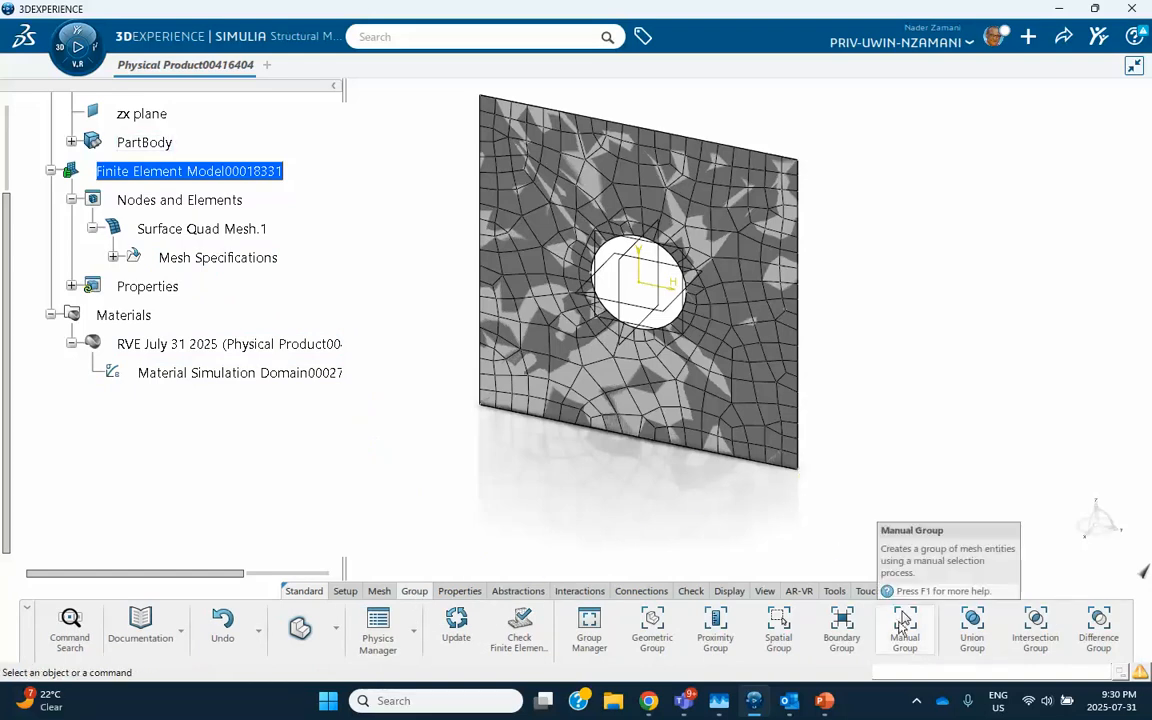
pyautogui.click(904, 622)
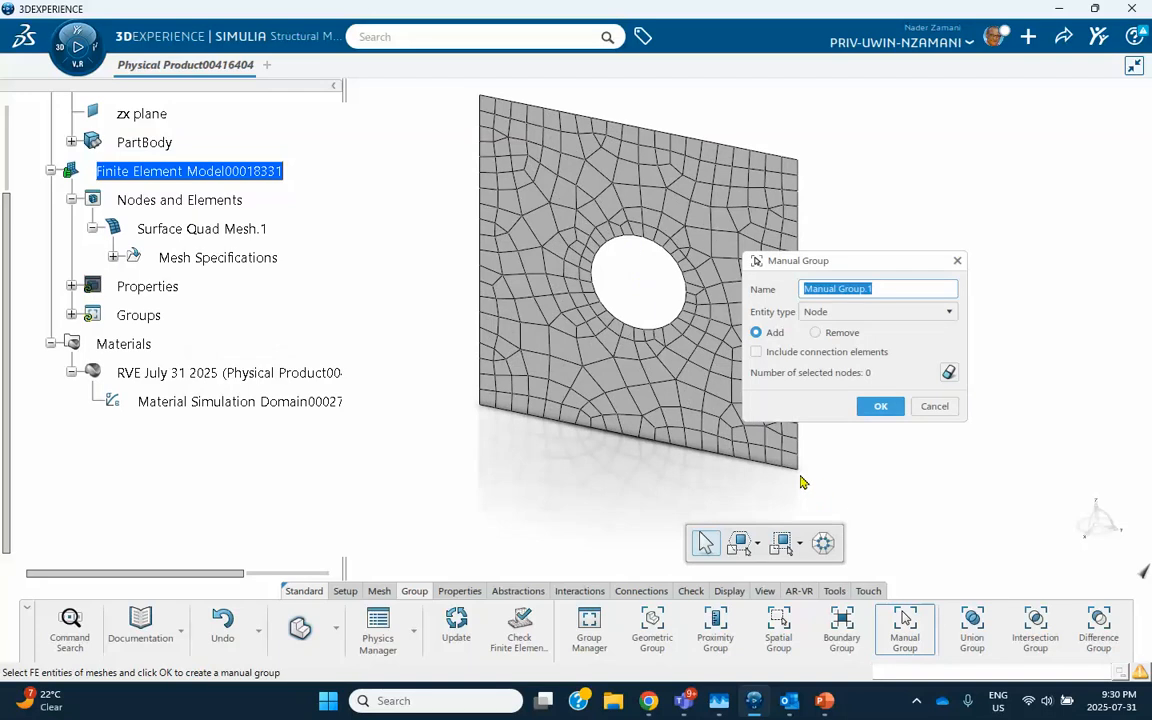
pyautogui.click(798, 469)
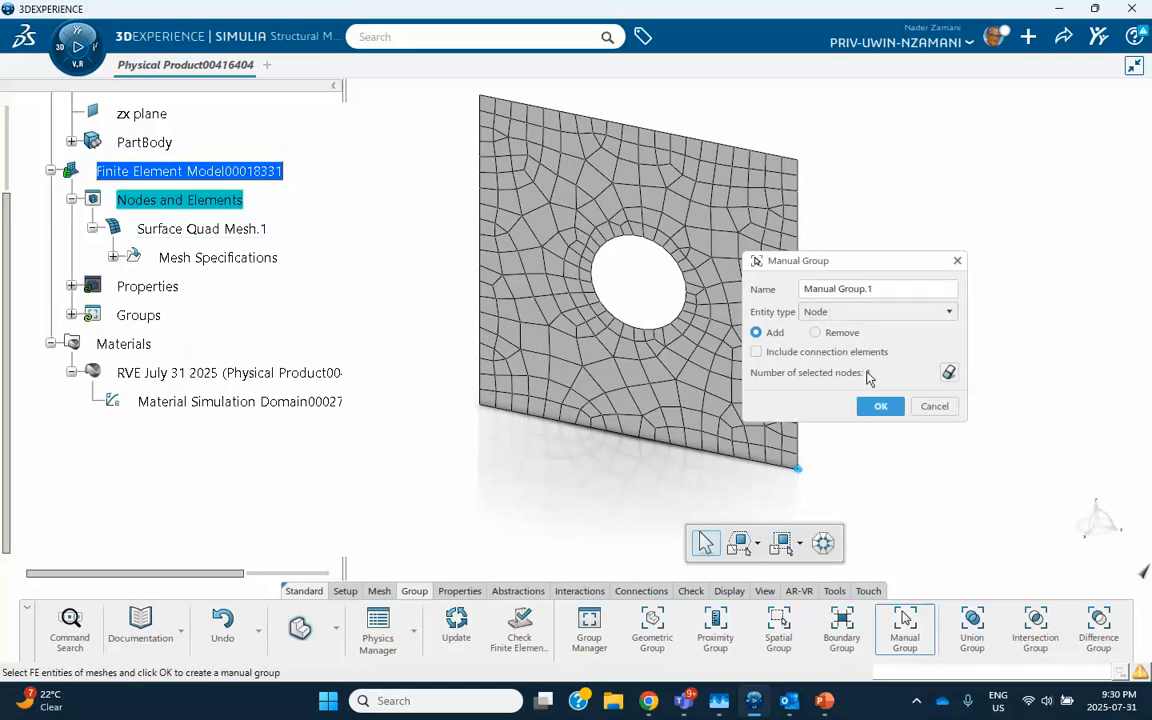
pyautogui.moveTo(874, 289); pyautogui.dragTo(755, 298)
pyautogui.write('master node')
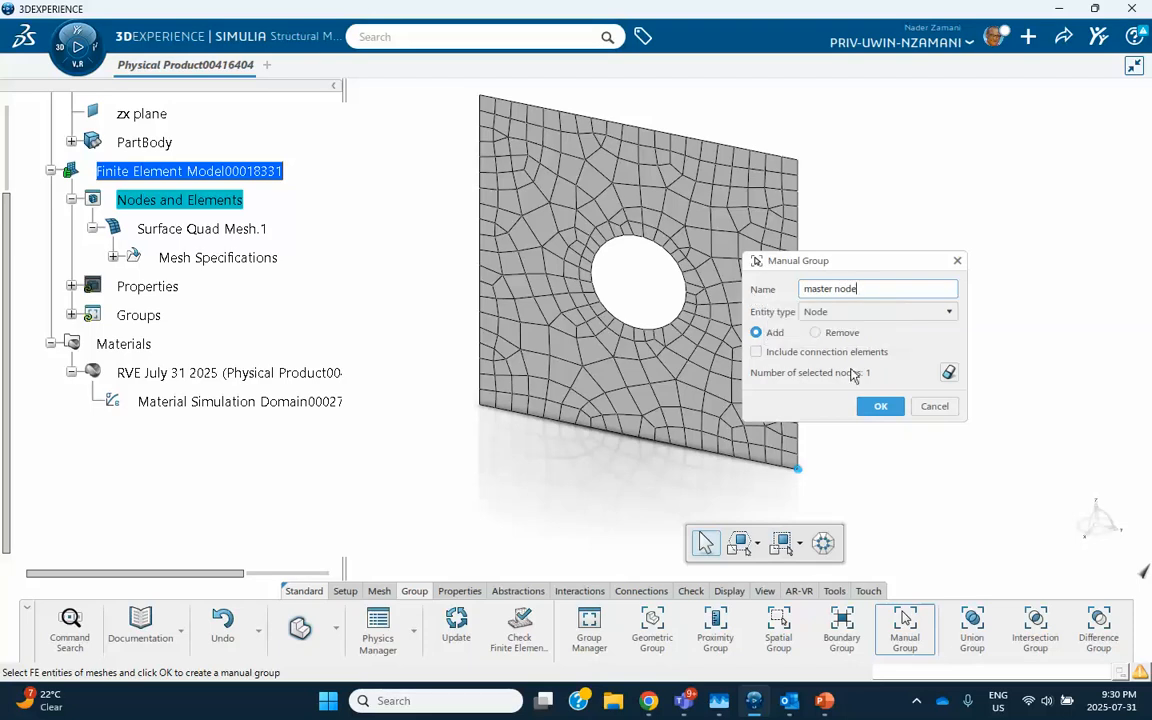
pyautogui.click(880, 406)
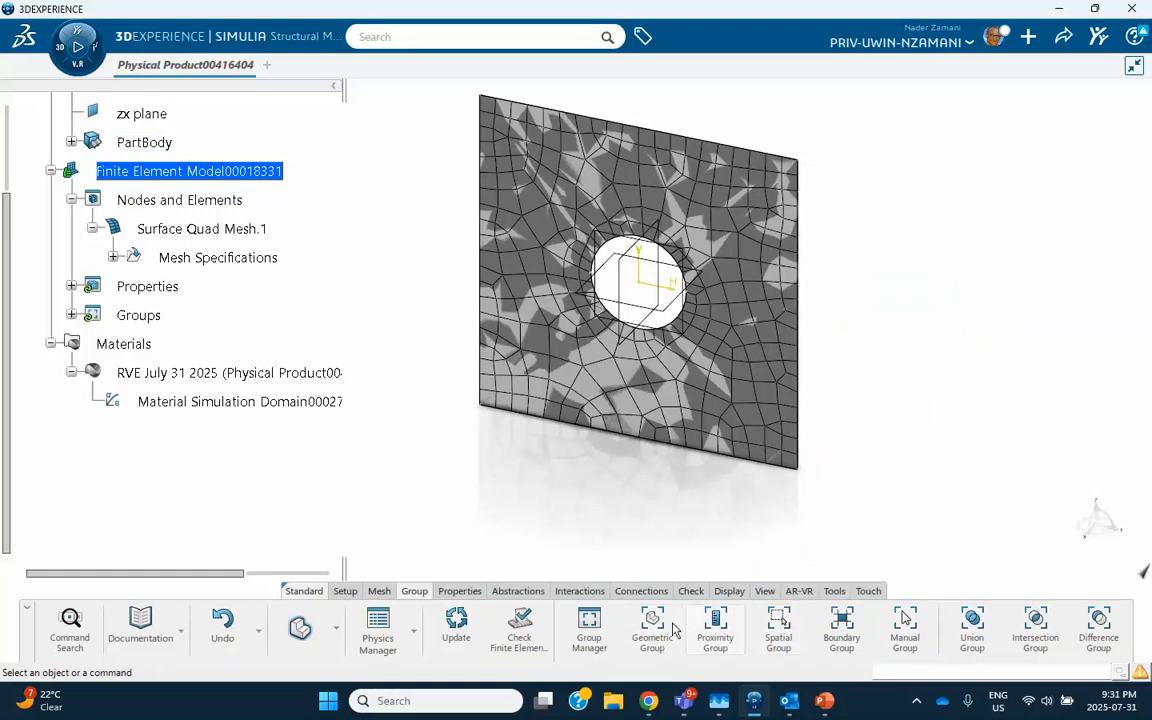
# Start a box-mode spatial node group and, in the front view, enclose the nodes along the plate's right edge.
pyautogui.click(764, 590)
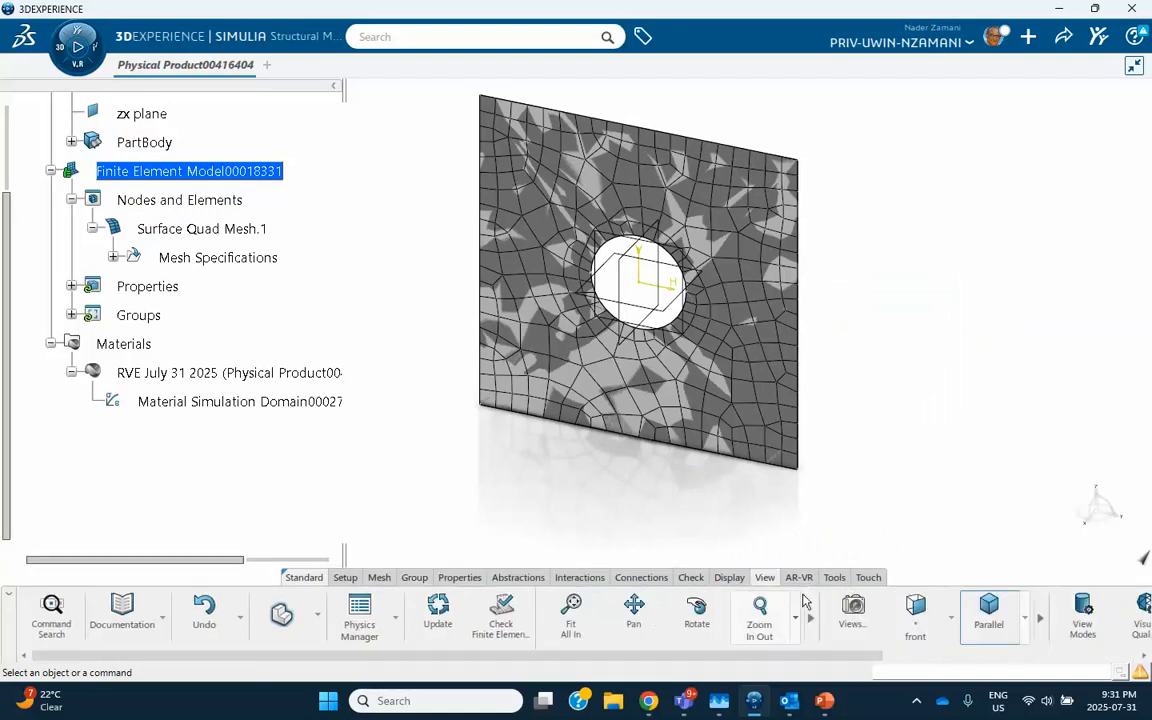
pyautogui.click(915, 610)
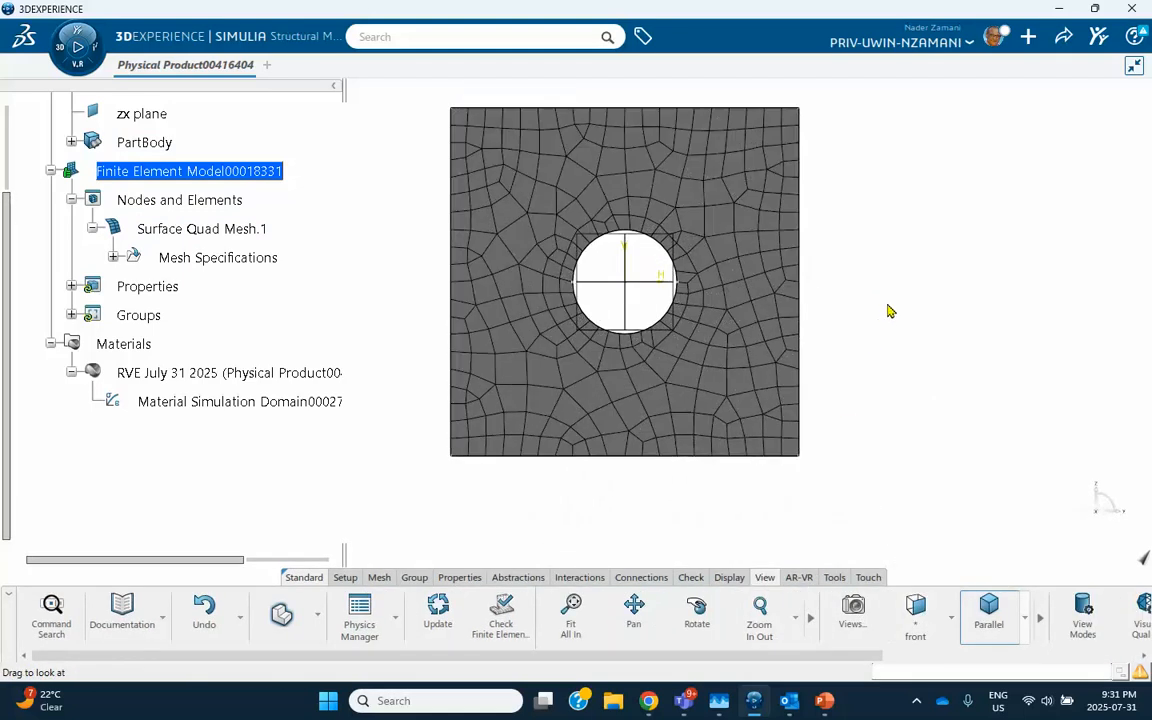
pyautogui.moveTo(821, 345); pyautogui.dragTo(821, 308, button='middle')
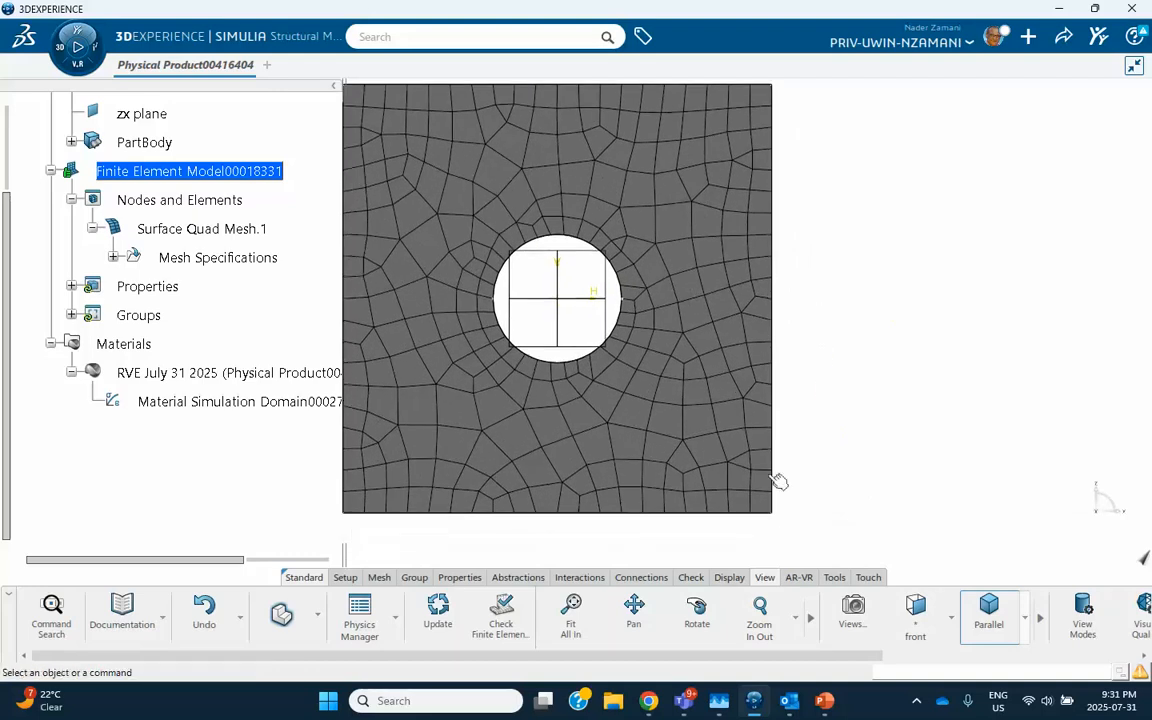
pyautogui.click(414, 577)
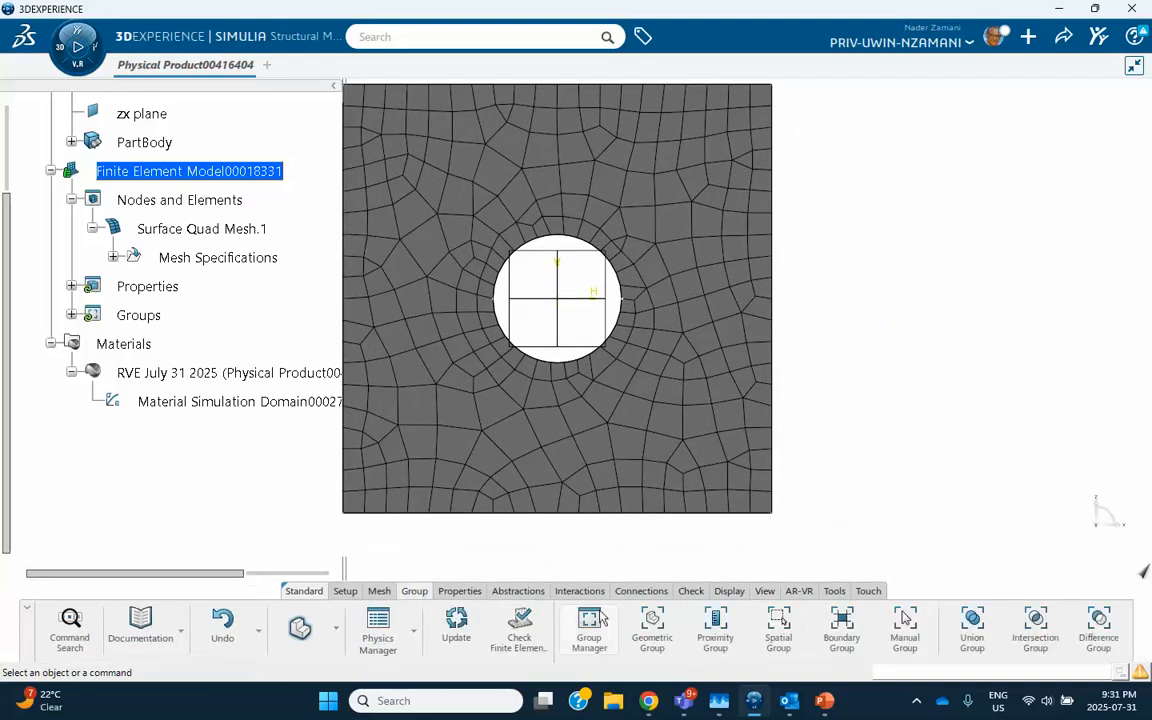
pyautogui.click(781, 627)
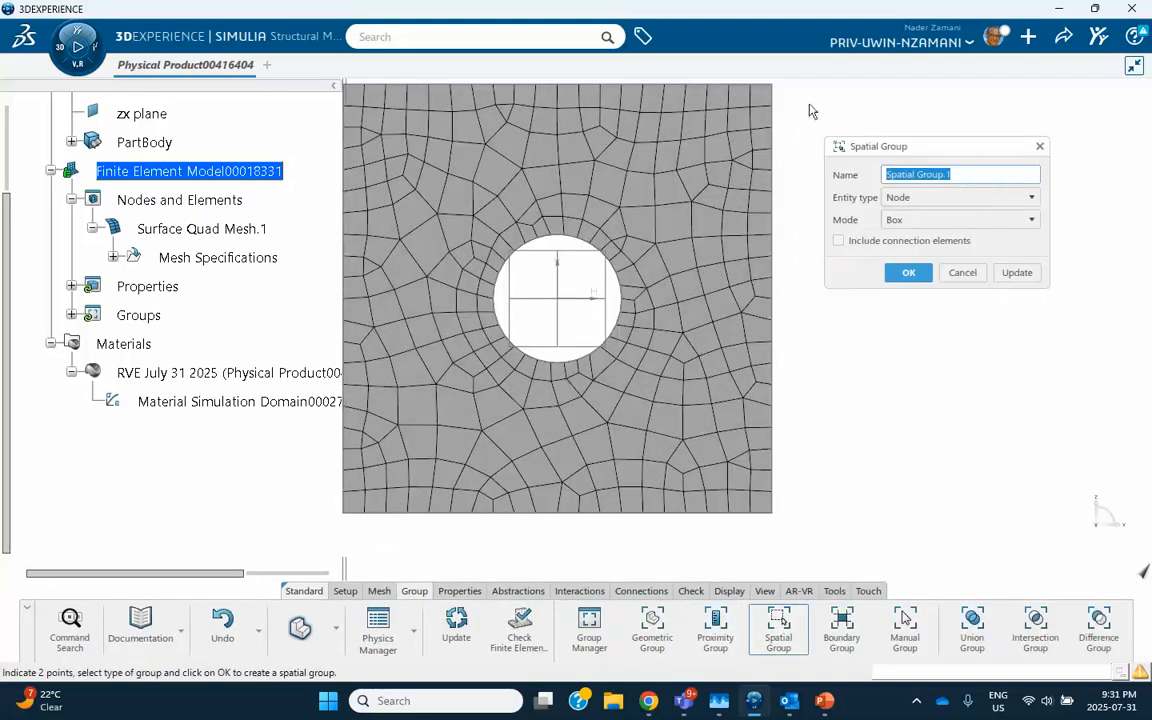
pyautogui.moveTo(785, 127); pyautogui.dragTo(780, 151, button='middle')
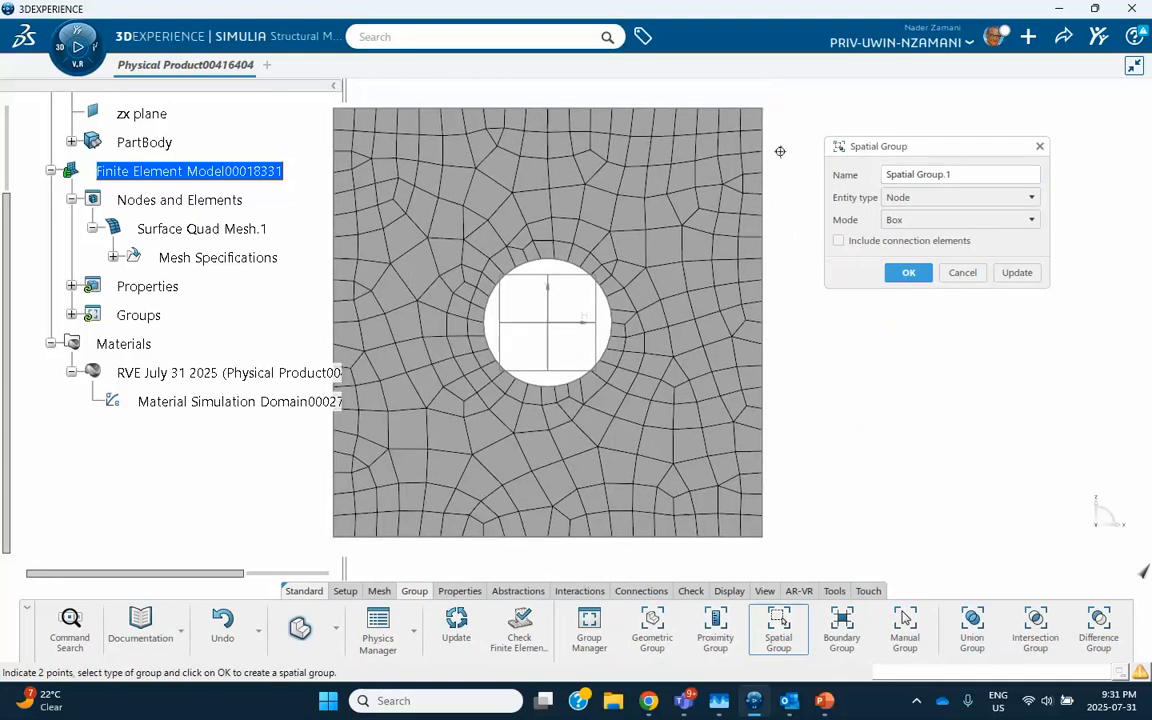
pyautogui.click(756, 98)
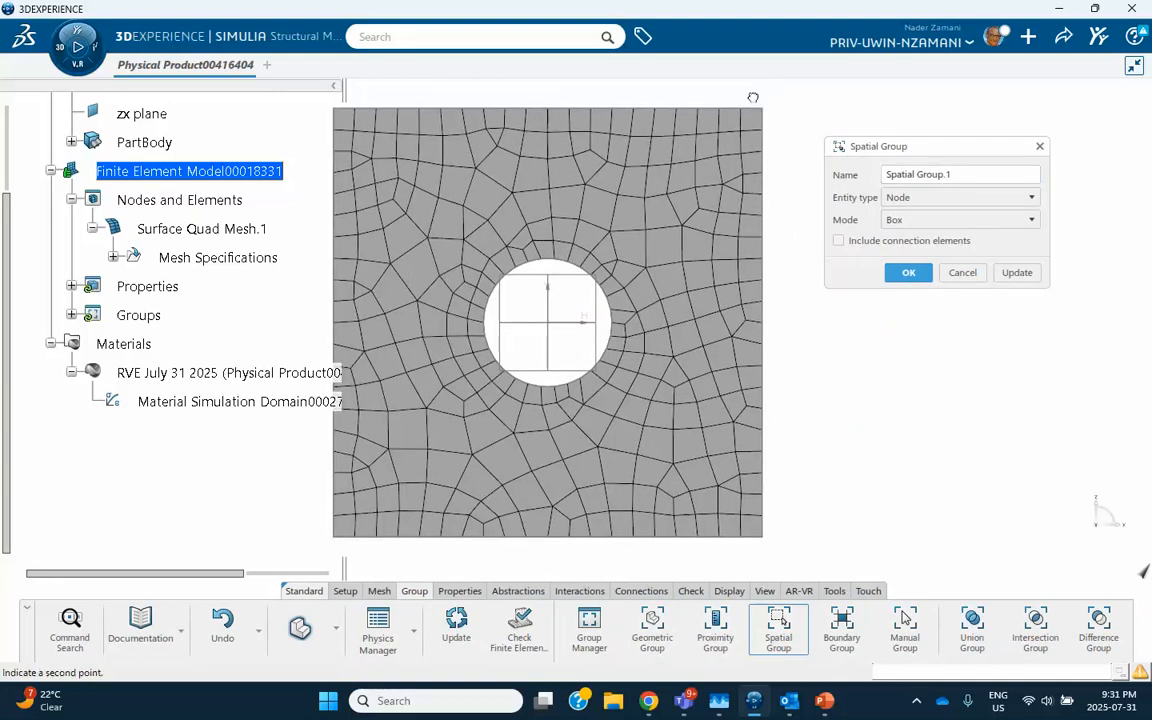
pyautogui.click(770, 548)
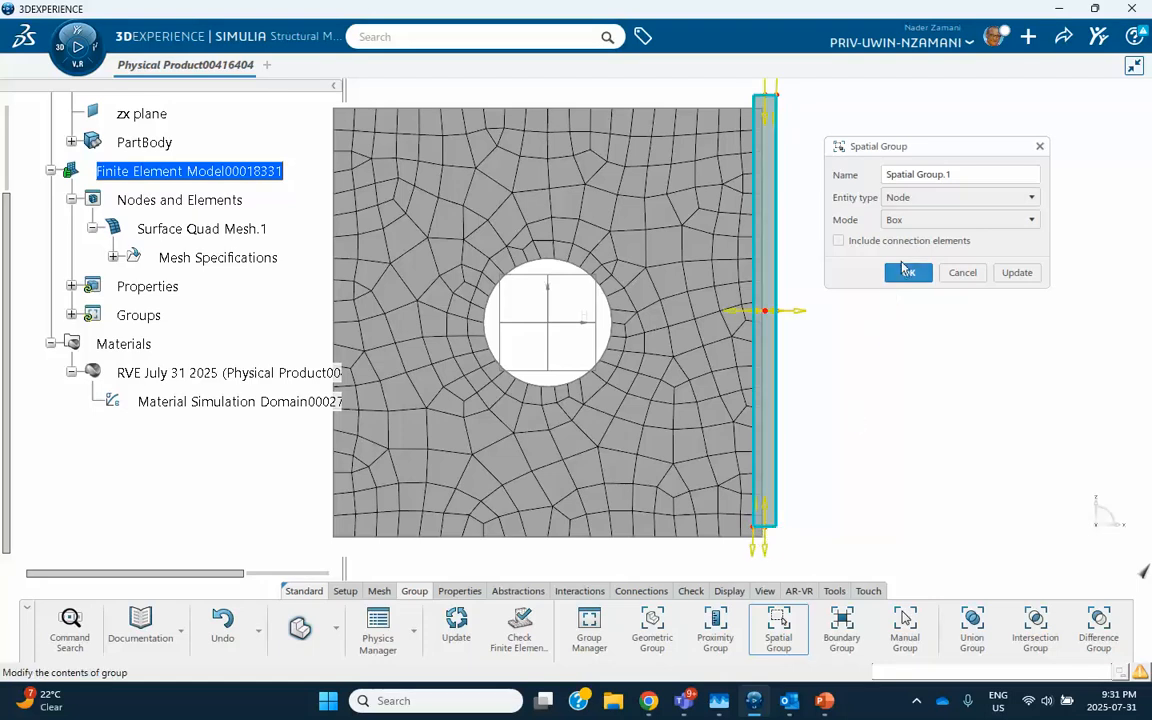
# Name the spatial group "follower nodes", create it, and expand the groups of the finite element model.
pyautogui.moveTo(955, 175); pyautogui.dragTo(867, 180)
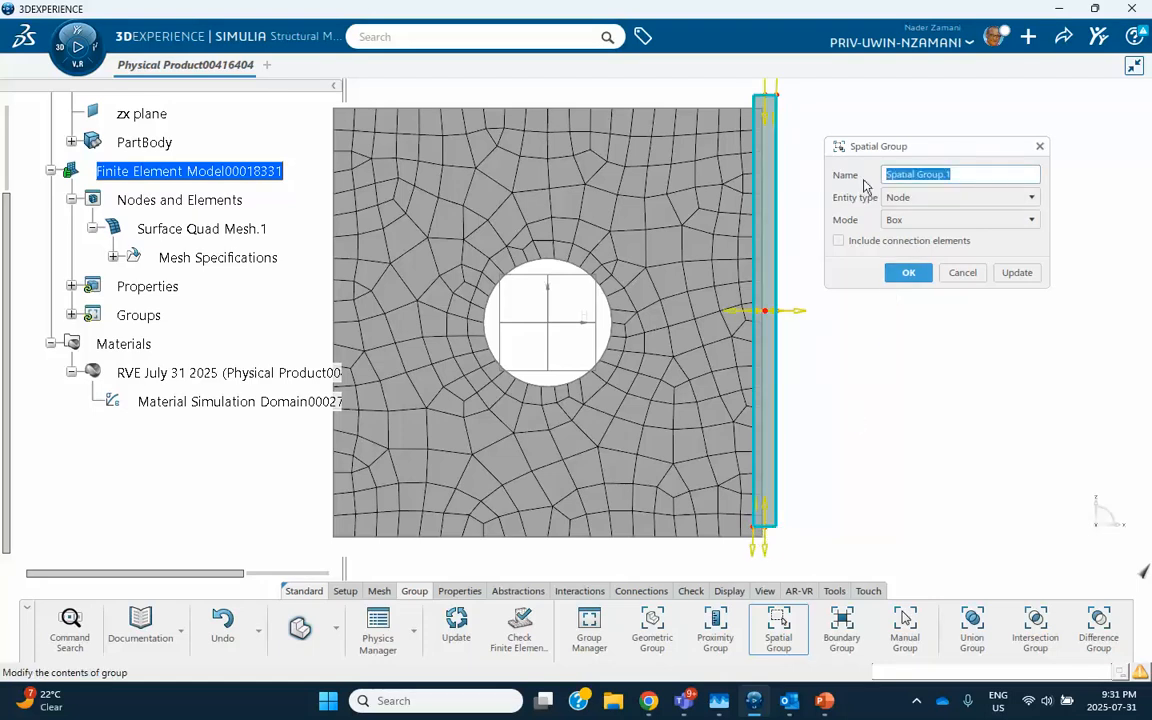
pyautogui.write('followe')
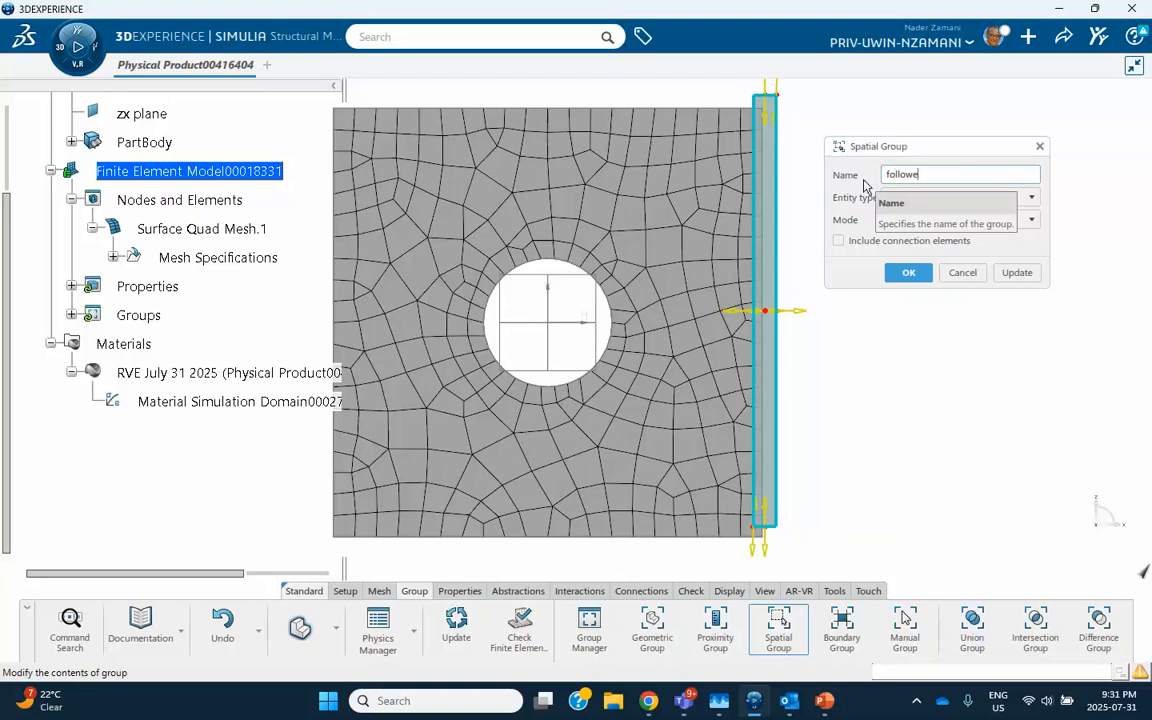
pyautogui.write('r nodes')
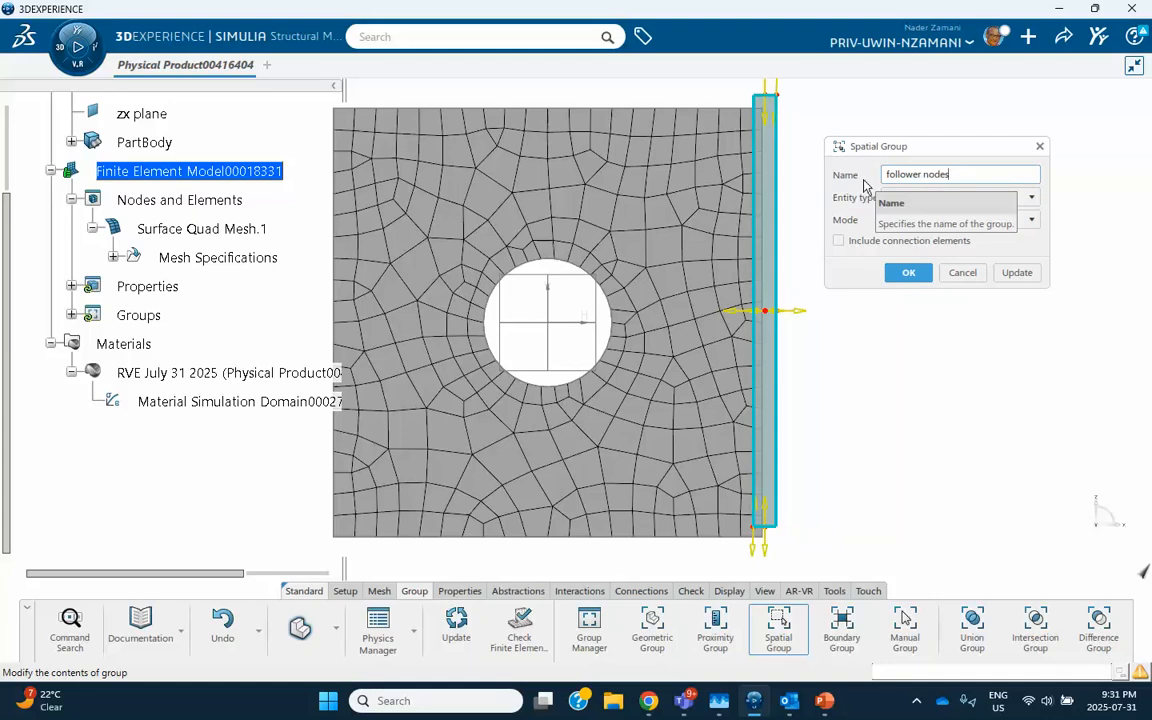
pyautogui.click(906, 273)
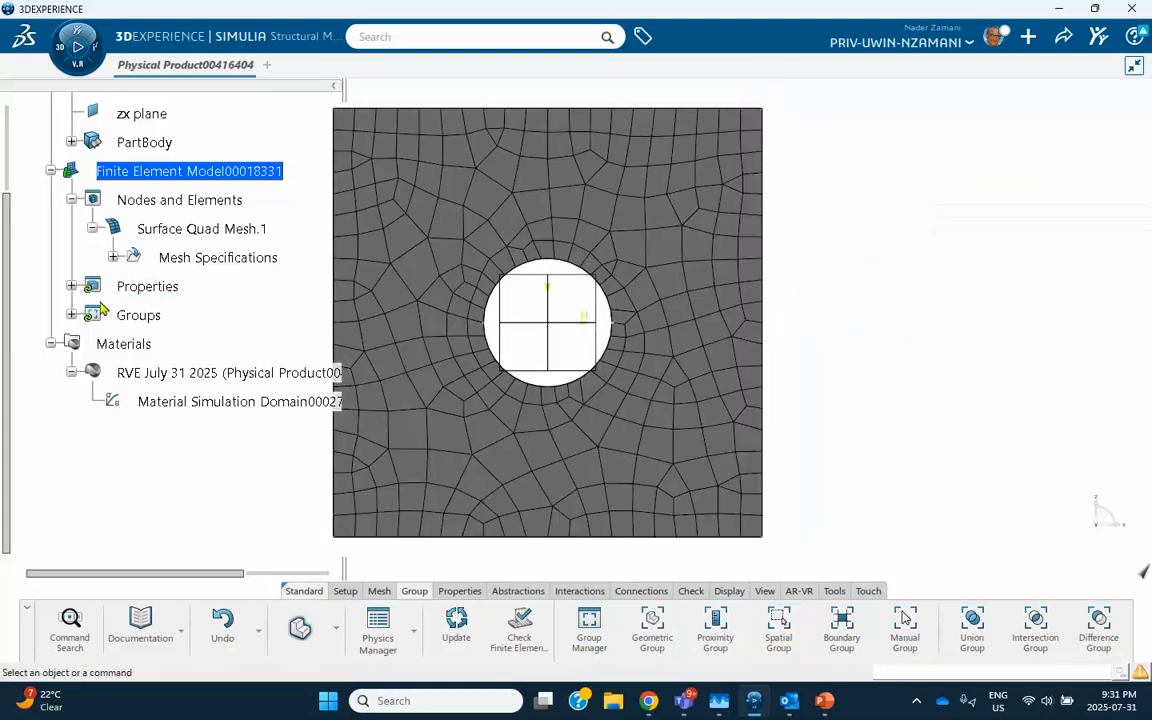
pyautogui.click(71, 315)
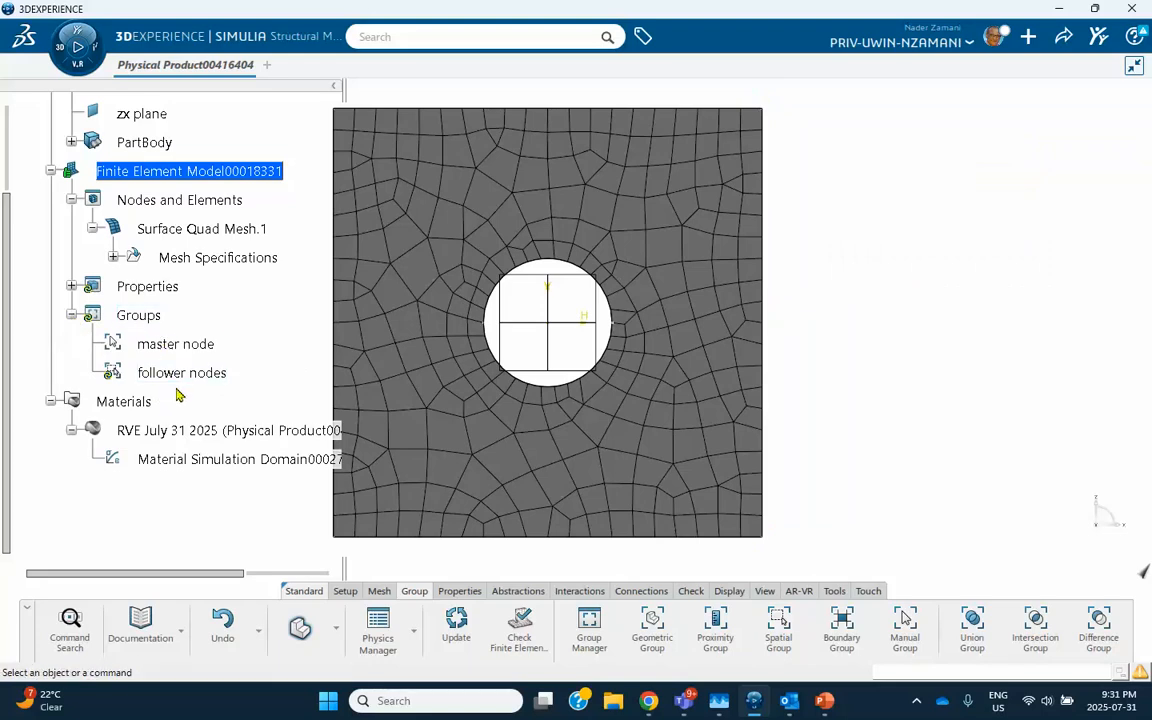
pyautogui.moveTo(446, 300); pyautogui.dragTo(553, 320, button='middle')
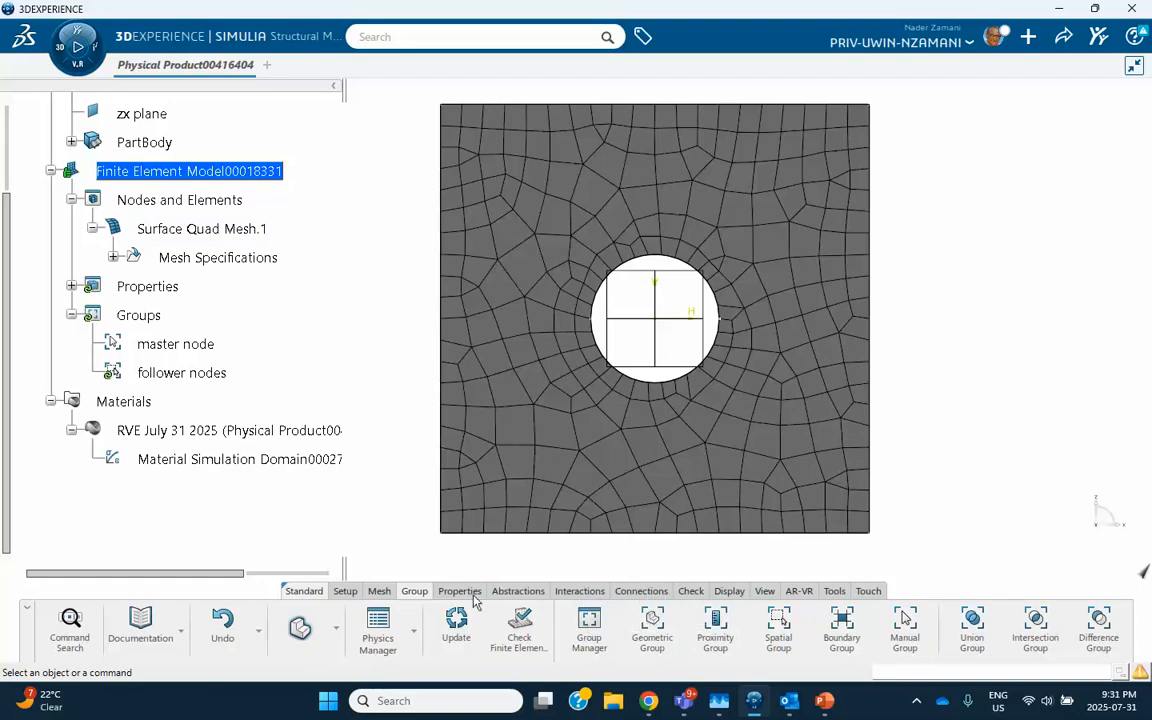
# Switch to Structural Scenario Creation and initialize a structural simulation that uses Finite Element Model00018331.
pyautogui.click(66, 48)
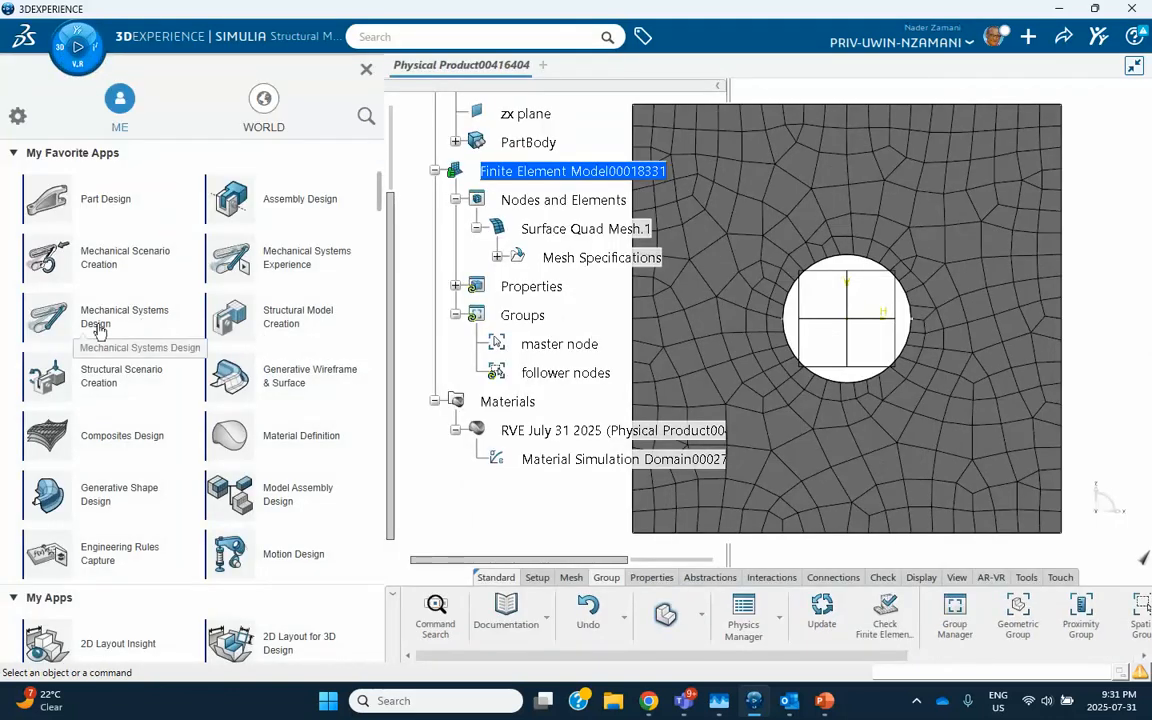
pyautogui.click(112, 378)
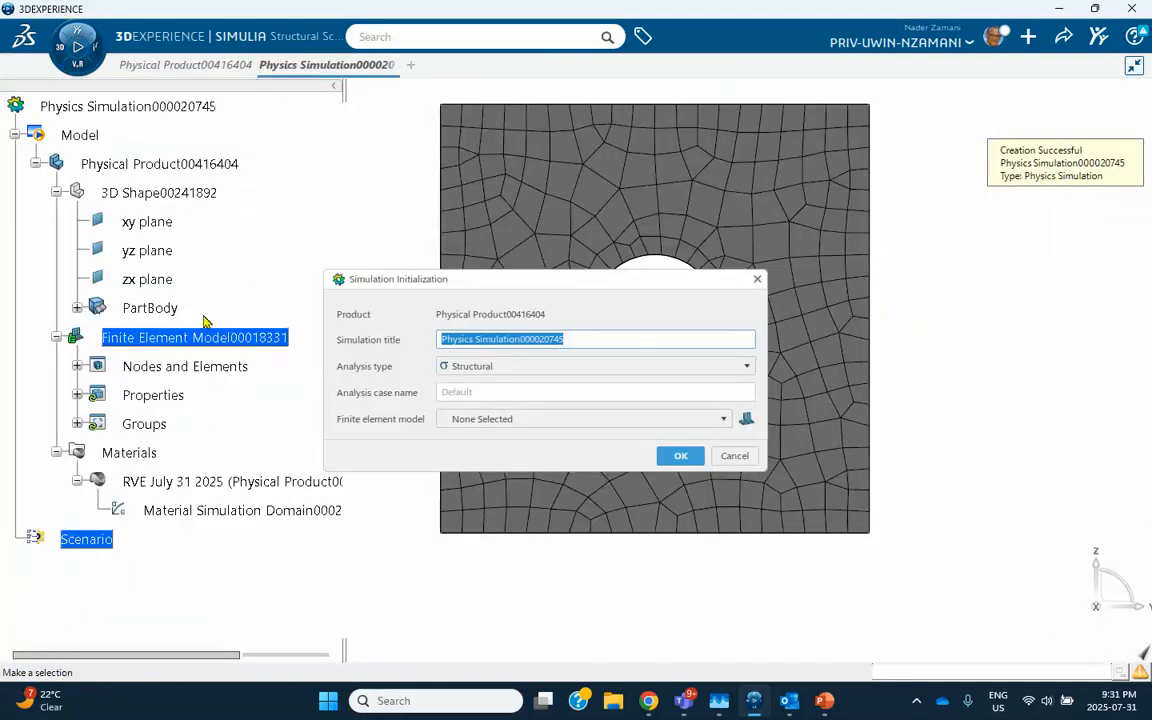
pyautogui.click(505, 420)
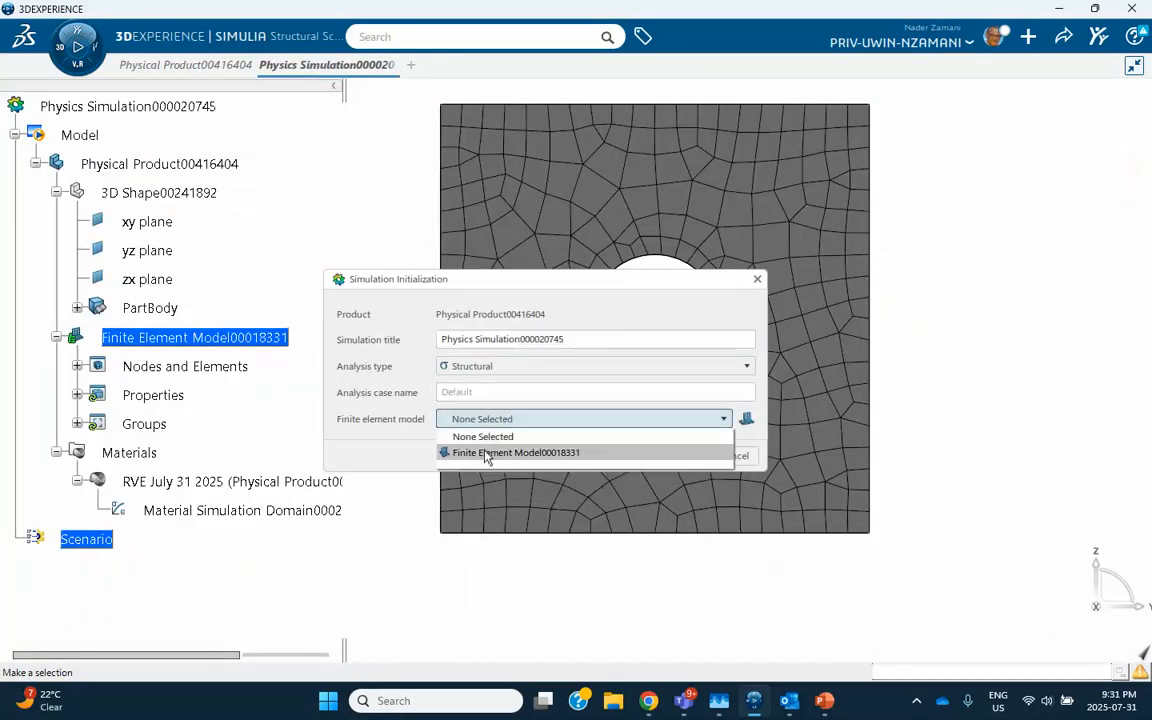
pyautogui.click(490, 453)
pyautogui.click(676, 456)
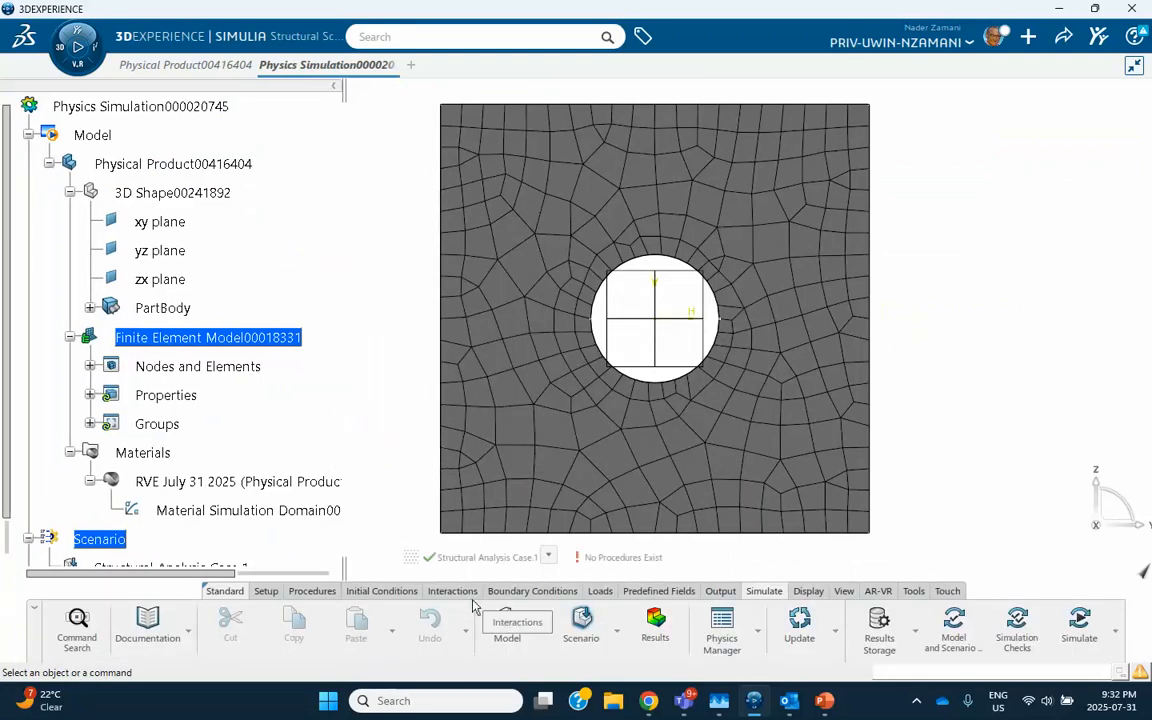
# Add a static step to the analysis case and include geometric nonlinearity in its advanced options.
pyautogui.click(312, 591)
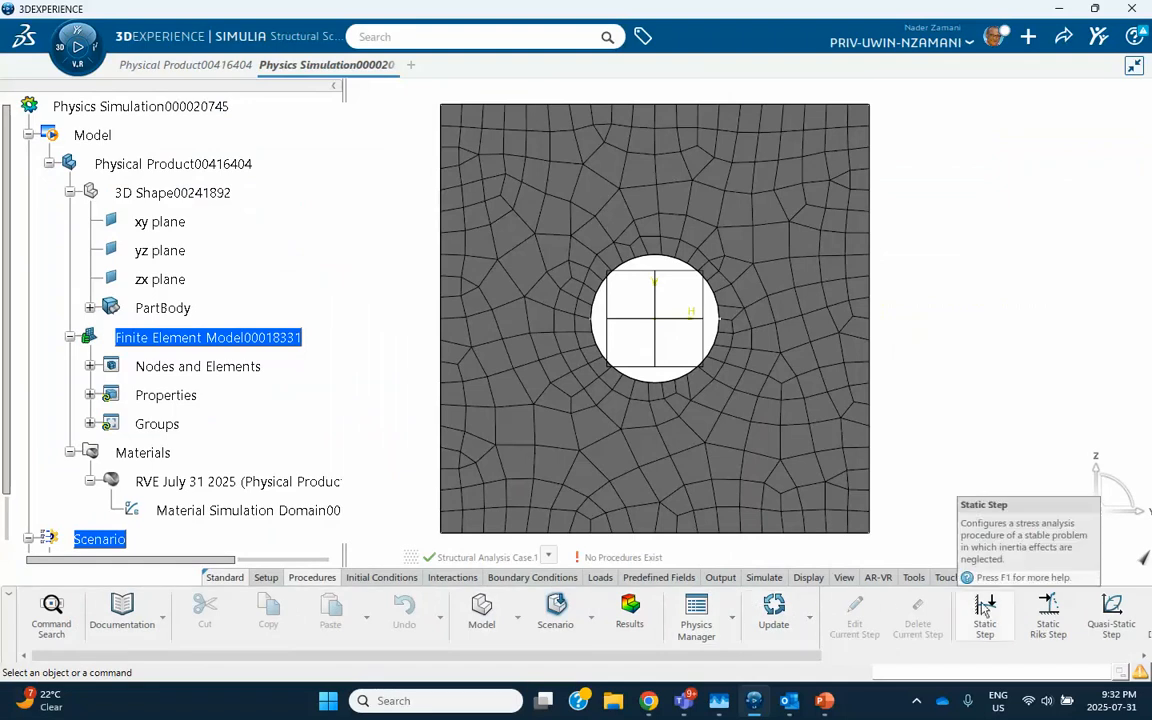
pyautogui.click(984, 612)
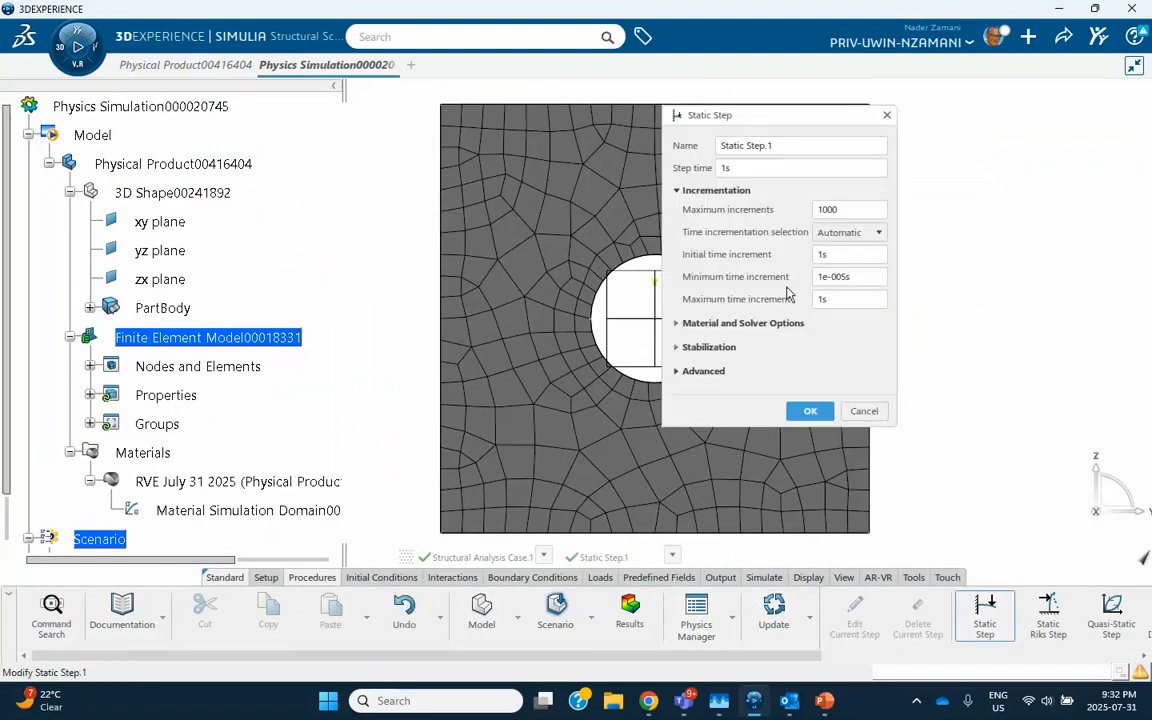
pyautogui.click(676, 371)
pyautogui.click(687, 390)
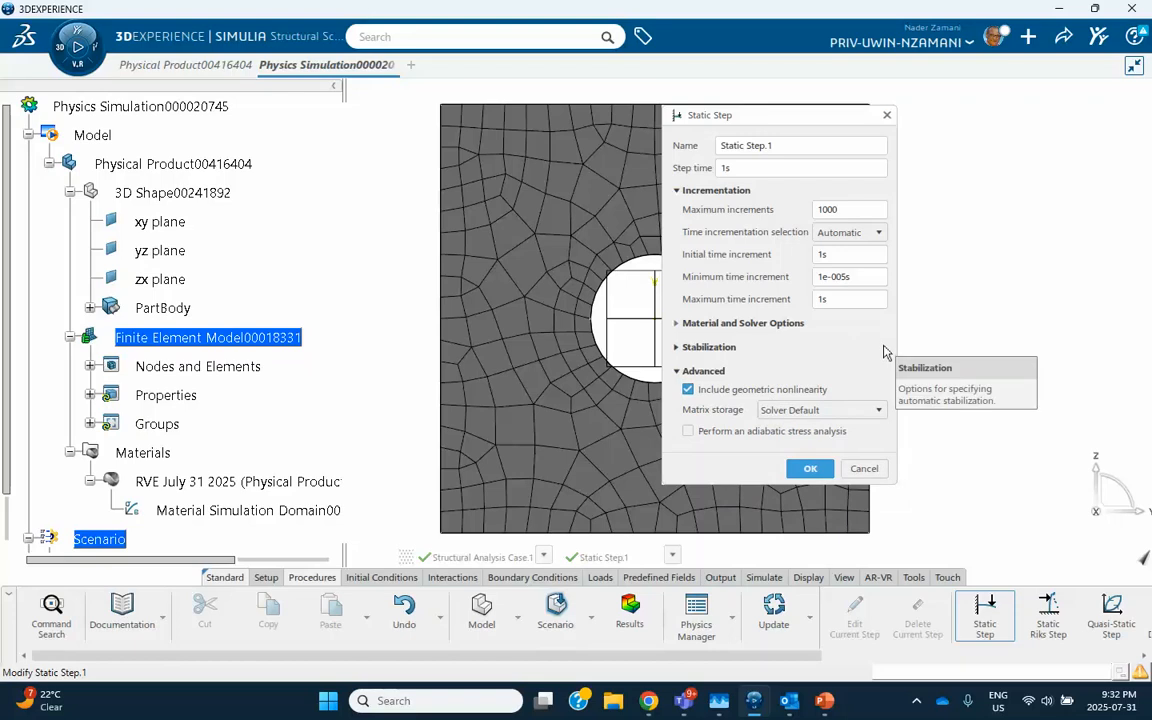
# Set the static step's initial time increment to 0.1 s, edit its maximum time increment, and accept the step.
pyautogui.doubleClick(818, 253)
pyautogui.click(820, 253)
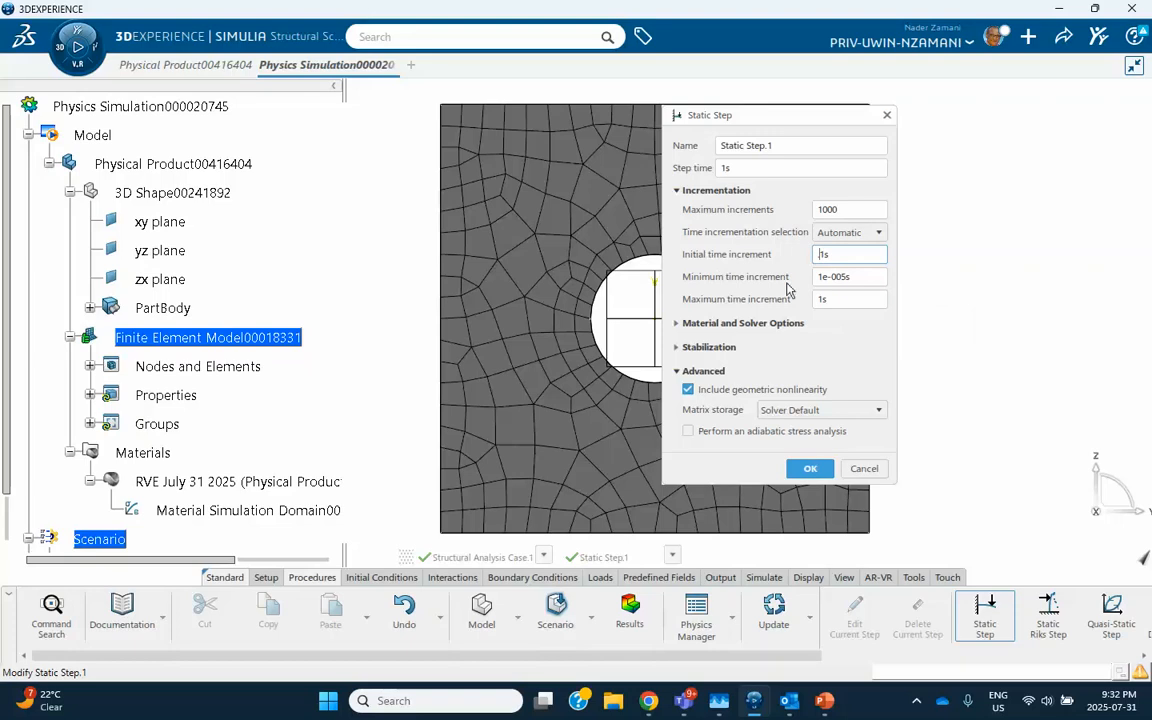
pyautogui.write('0.')
pyautogui.doubleClick(818, 298)
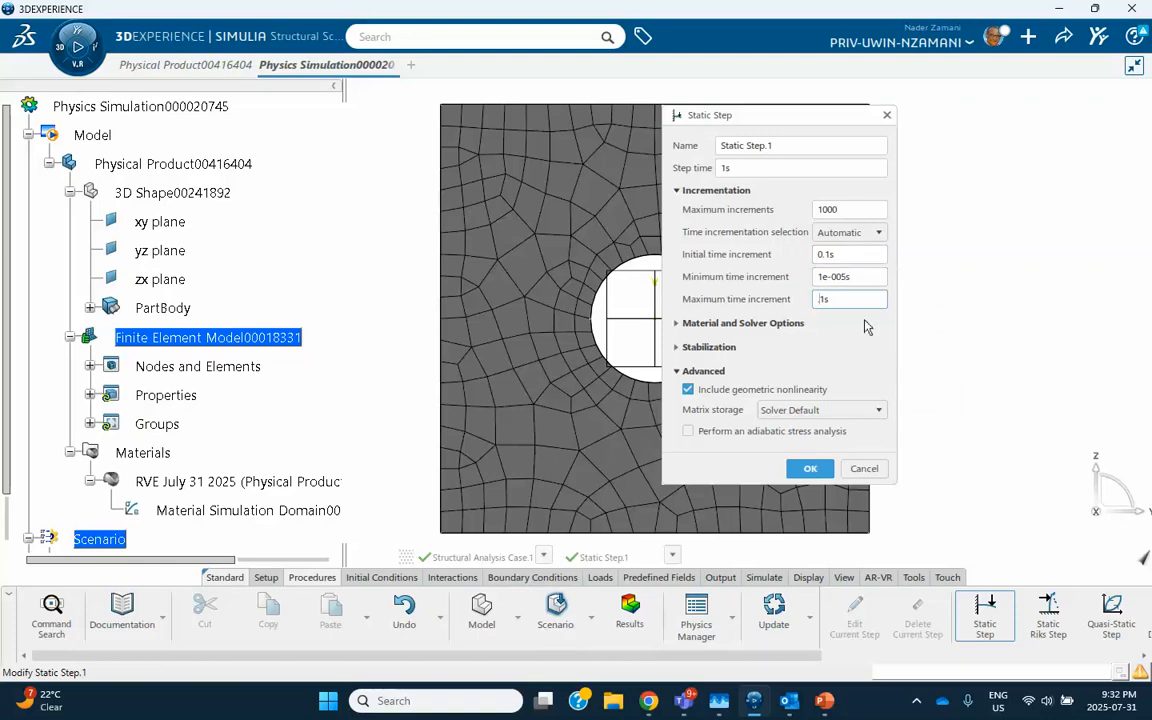
pyautogui.click(809, 468)
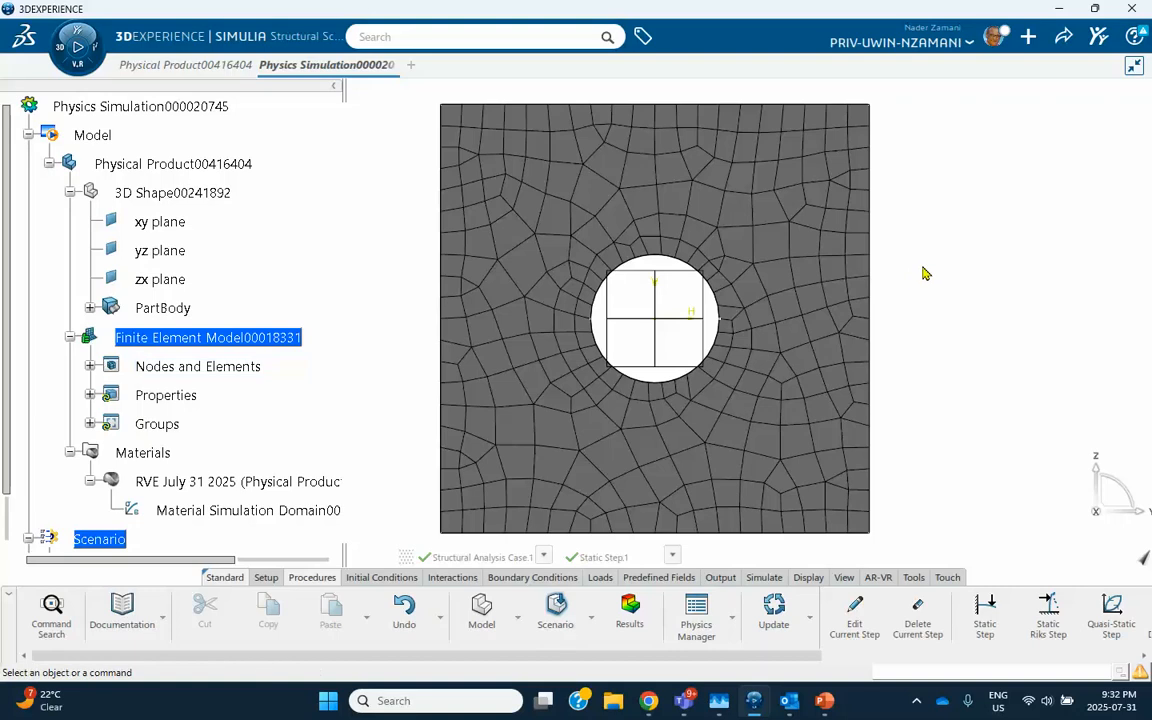
# Start a fixed displacement boundary condition and choose the plate's bottom edge as its support.
pyautogui.moveTo(924, 273); pyautogui.dragTo(825, 318, button='middle')
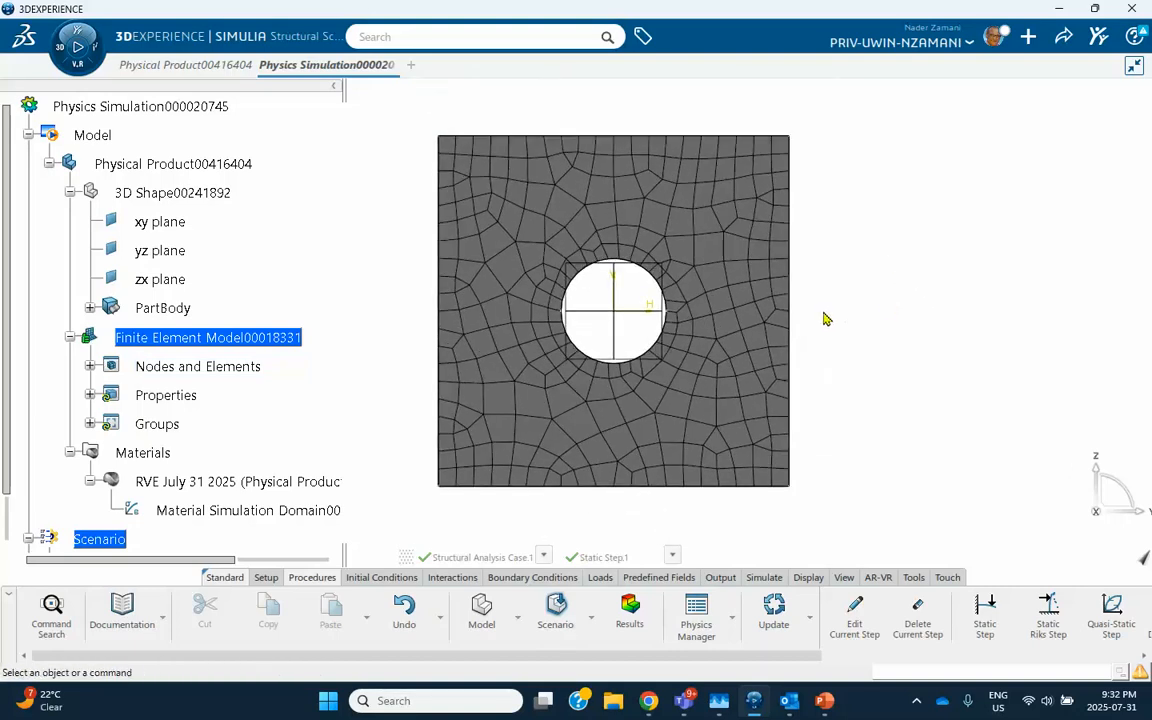
pyautogui.click(533, 578)
pyautogui.click(903, 635)
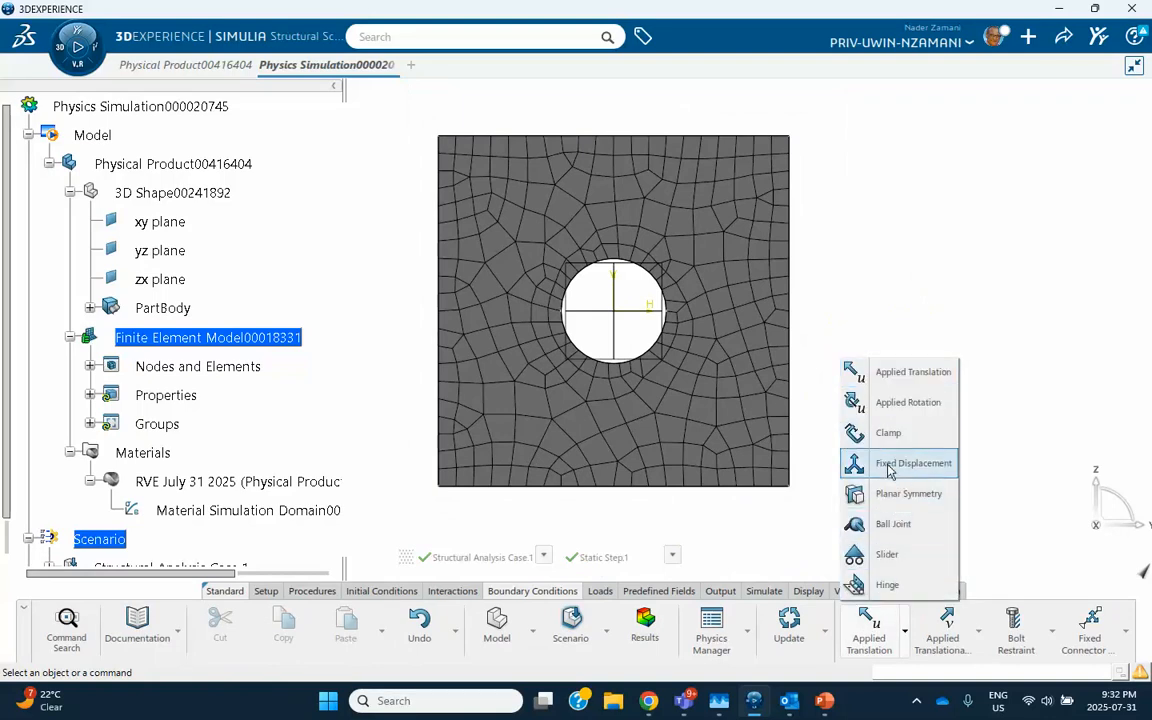
pyautogui.click(899, 463)
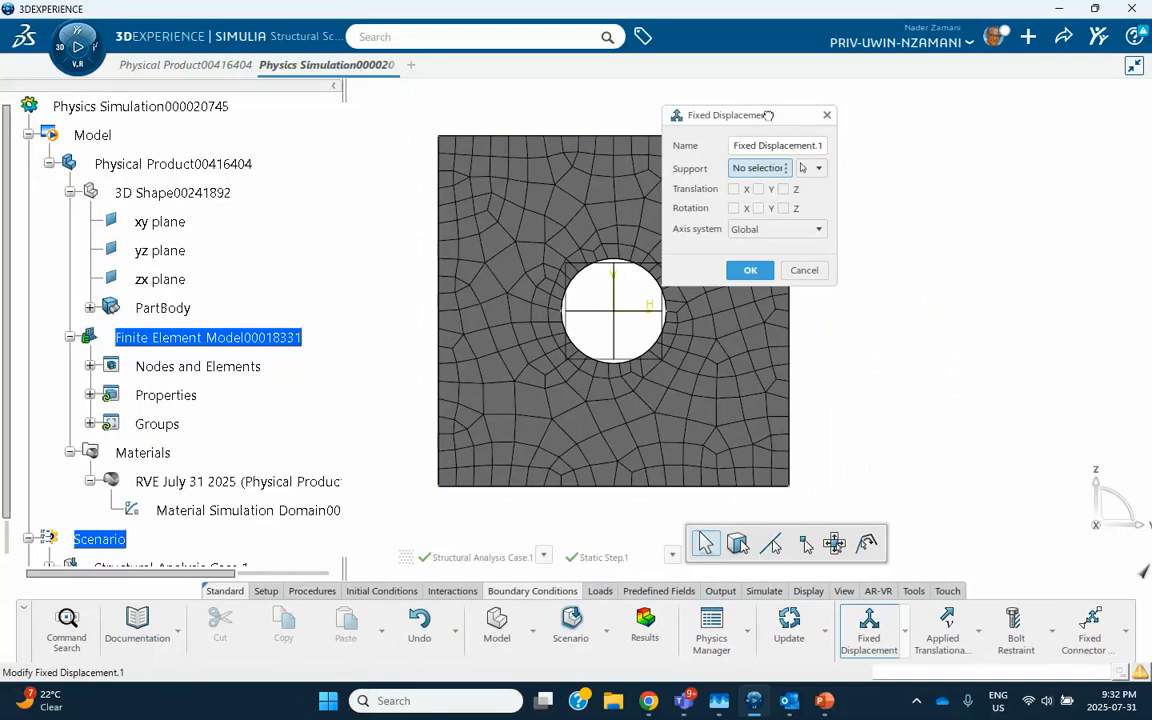
pyautogui.moveTo(768, 119); pyautogui.dragTo(924, 127)
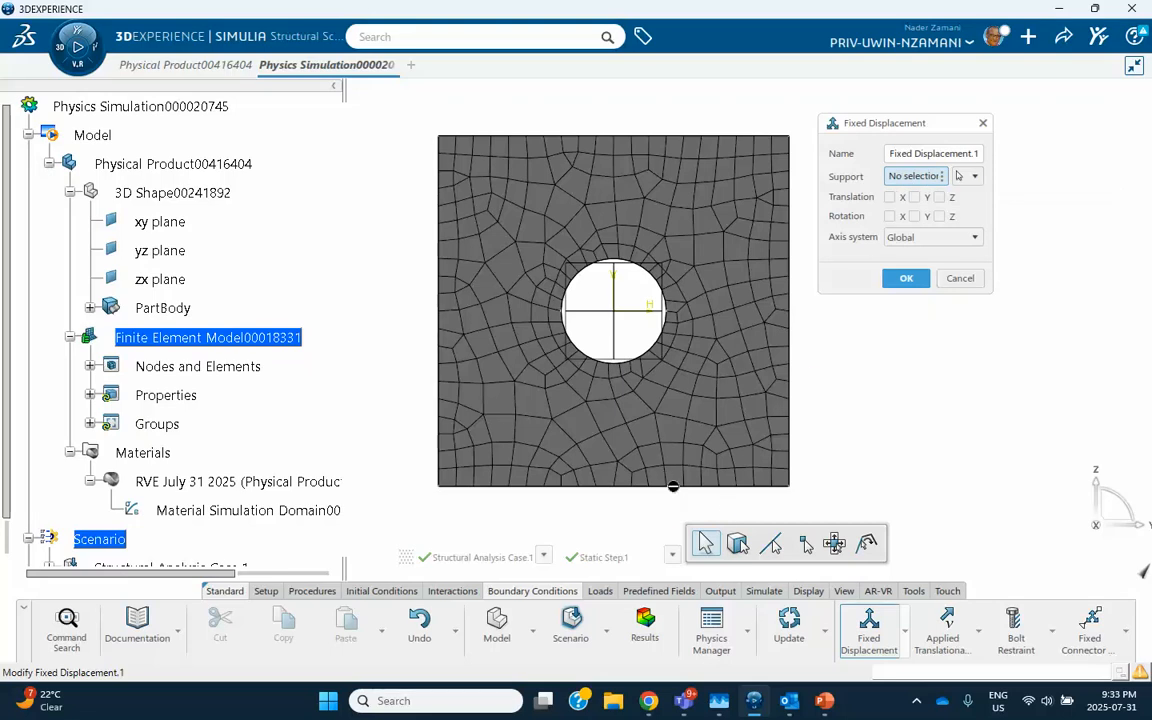
pyautogui.rightClick(673, 486)
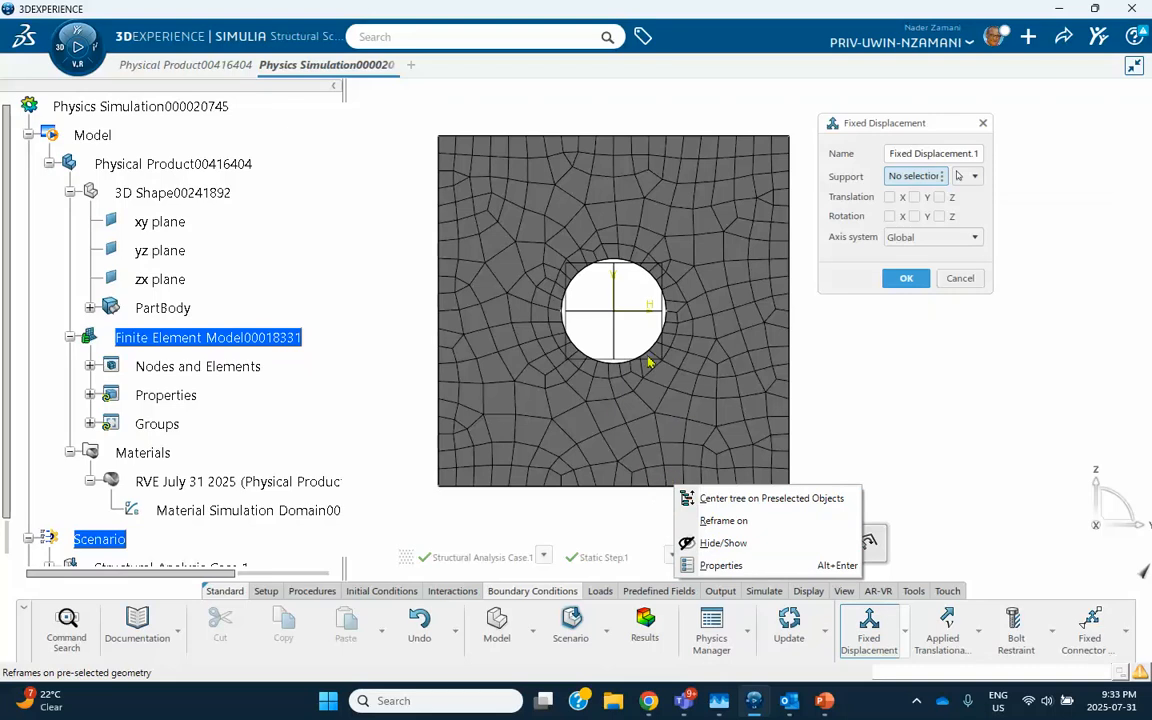
pyautogui.click(705, 544)
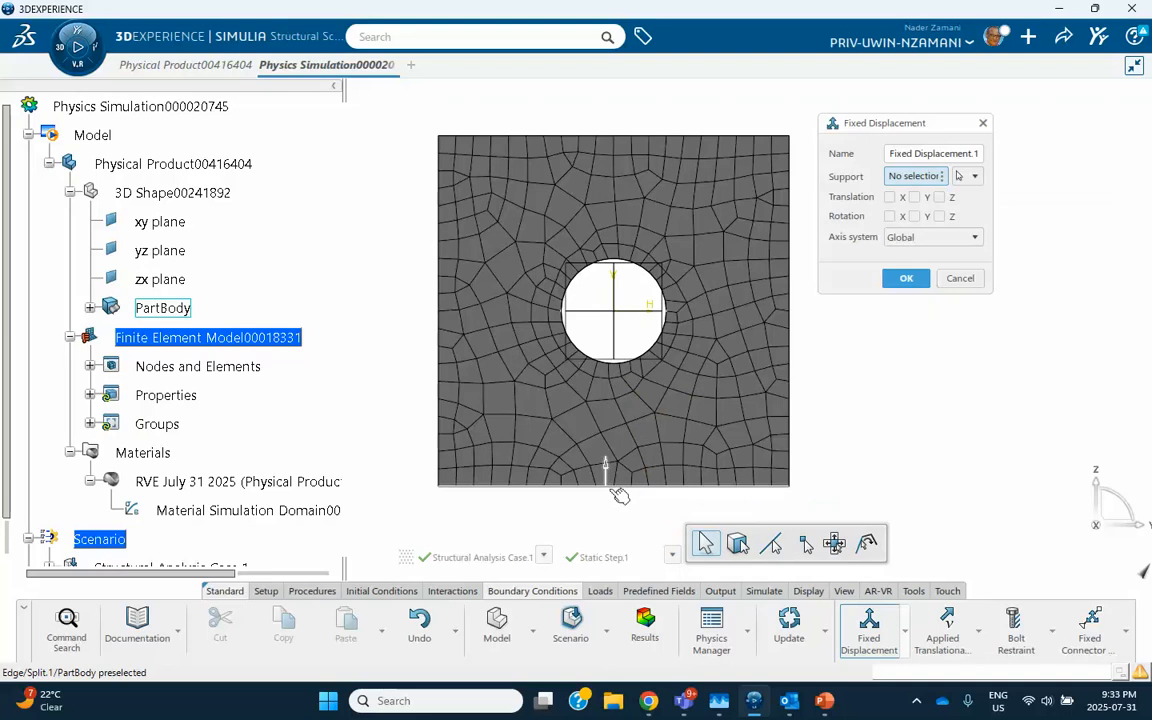
pyautogui.rightClick(735, 427)
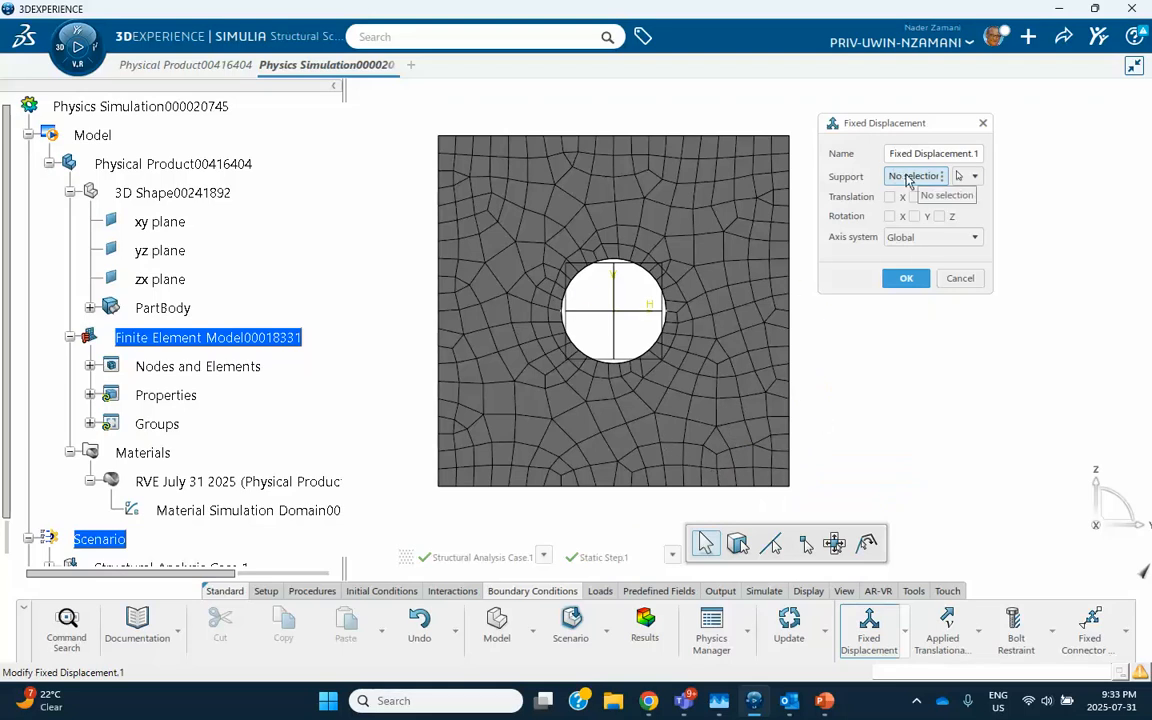
pyautogui.click(692, 486)
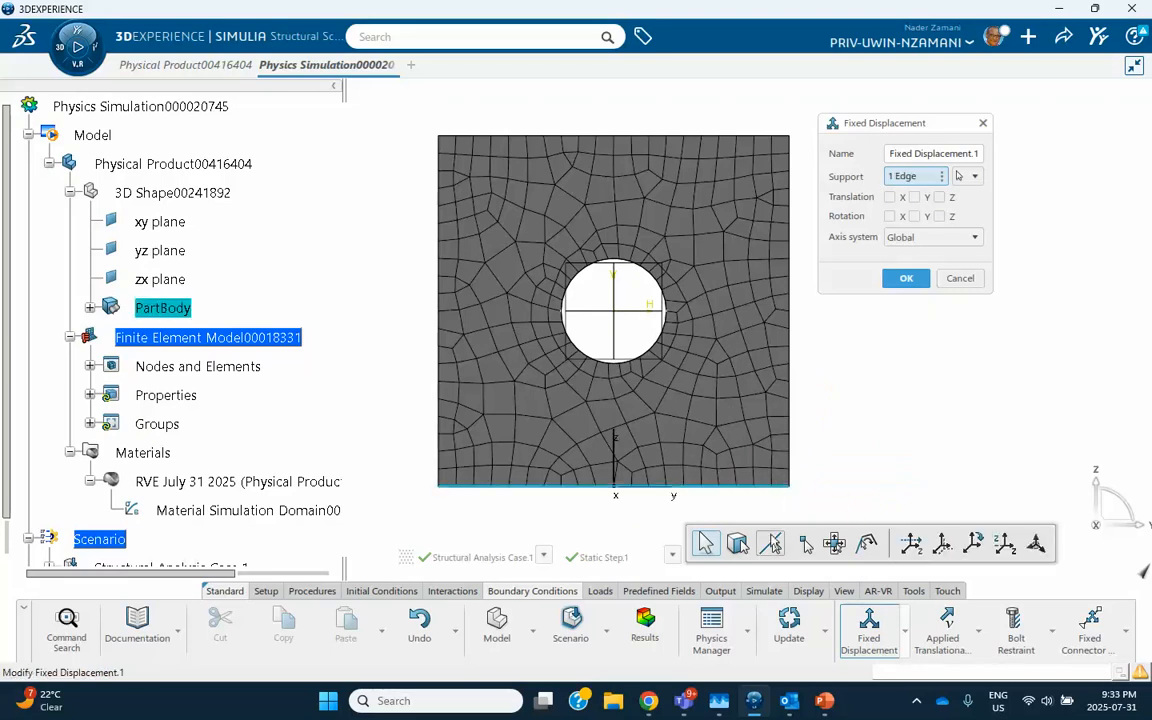
# Fix the X and Z translations of the bottom edge and create the fixed displacement.
pyautogui.click(889, 198)
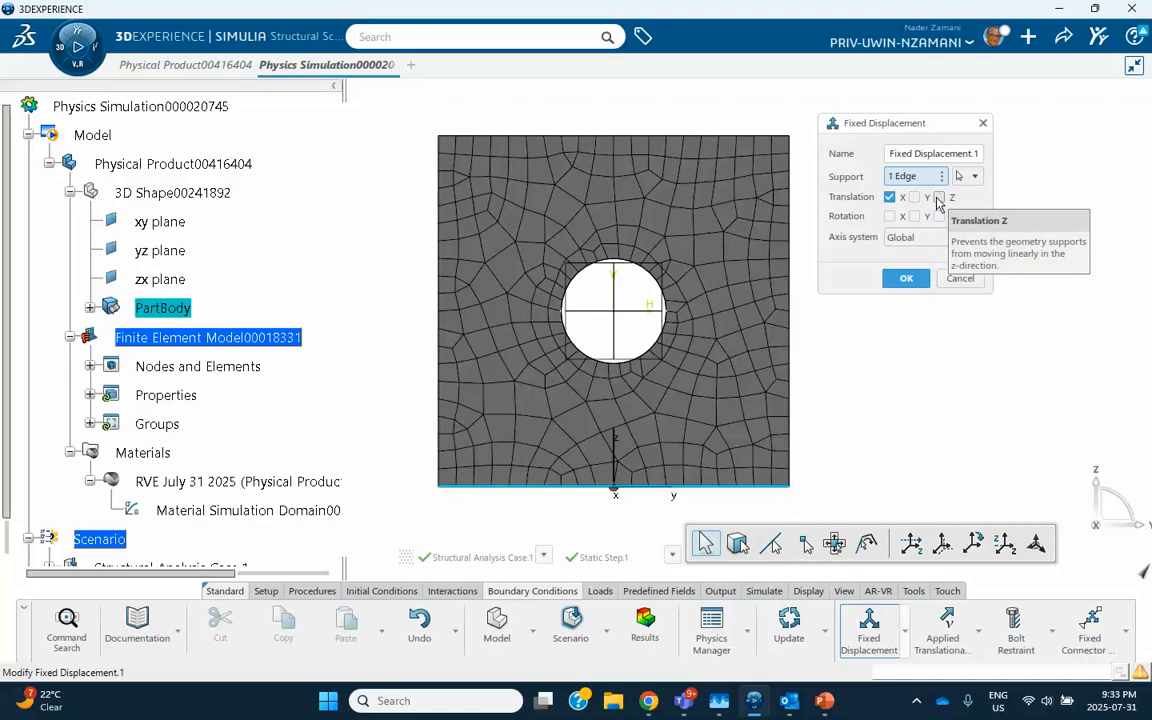
pyautogui.click(938, 198)
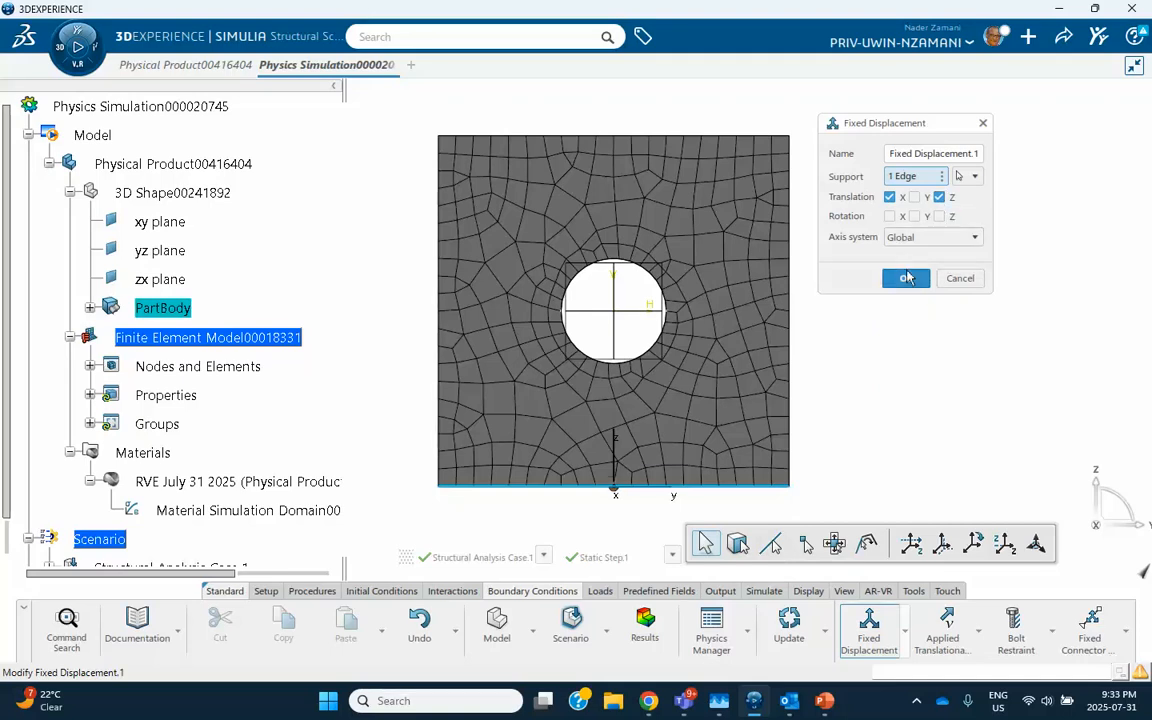
pyautogui.click(906, 278)
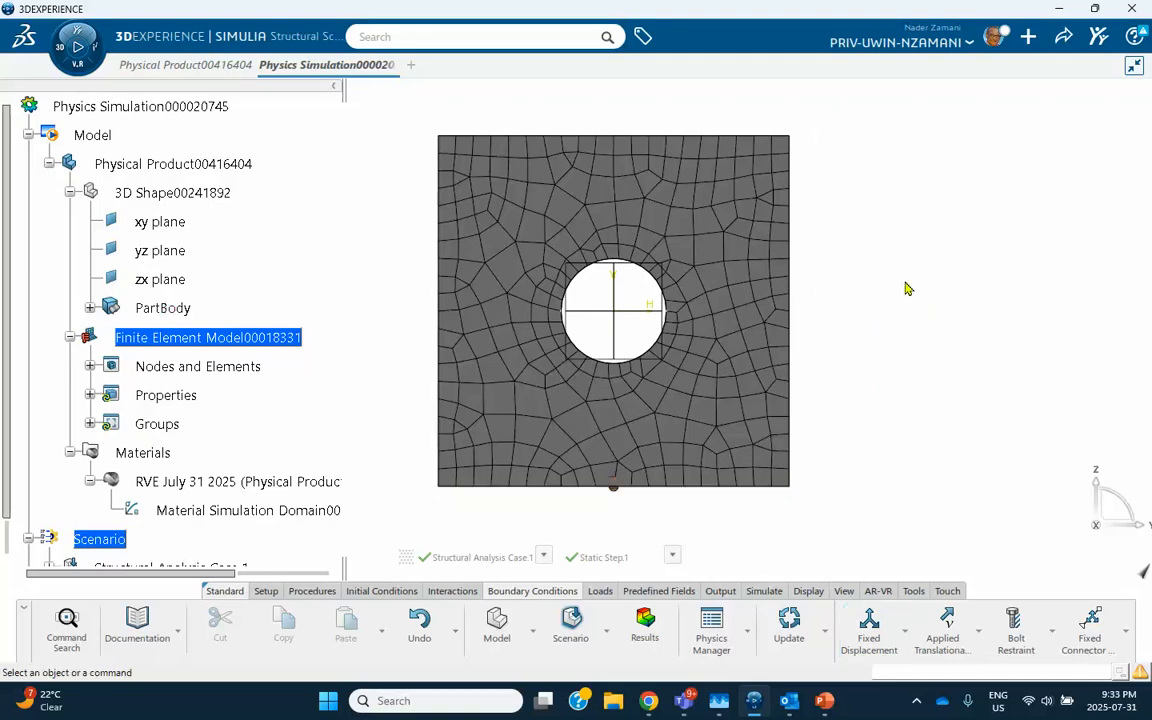
# Create a fixed displacement on the plate's left edge that restrains the X and Y translations.
pyautogui.click(869, 625)
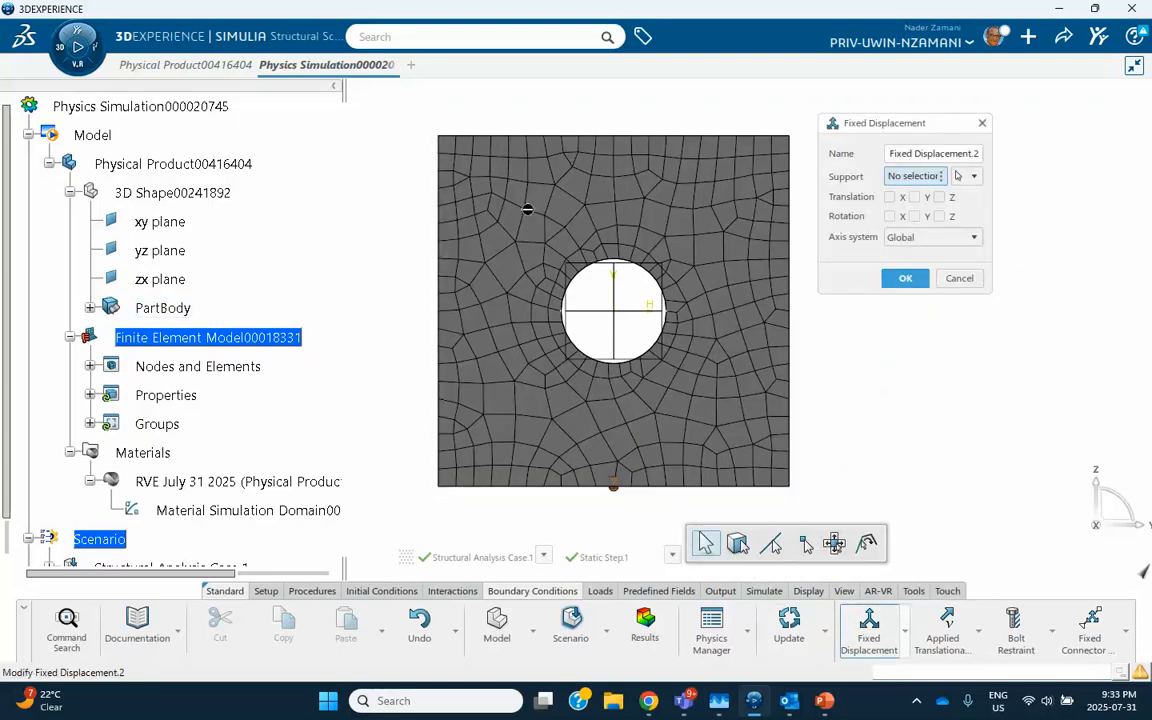
pyautogui.click(440, 270)
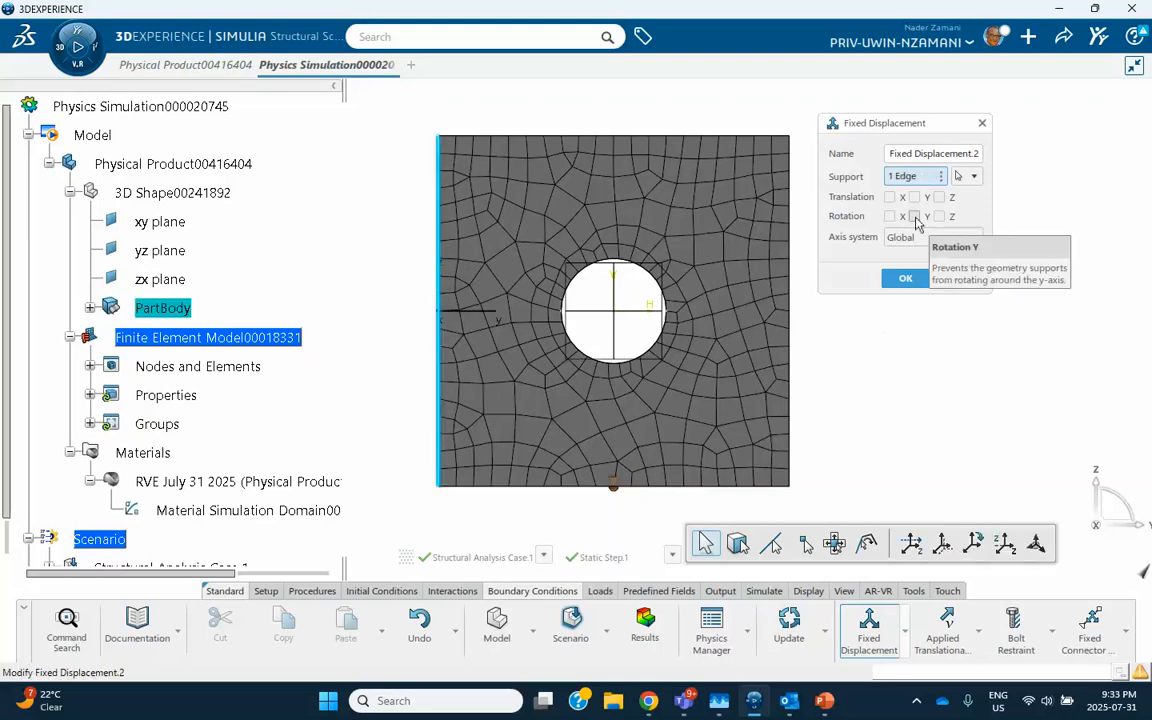
pyautogui.click(889, 197)
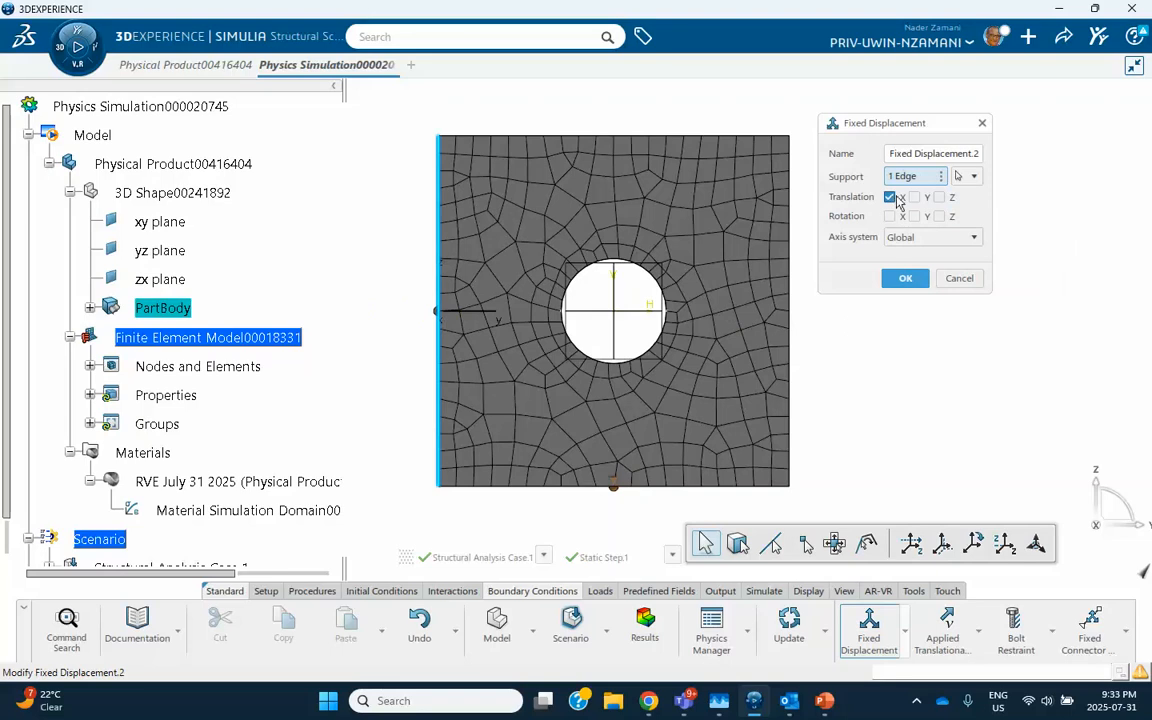
pyautogui.click(914, 197)
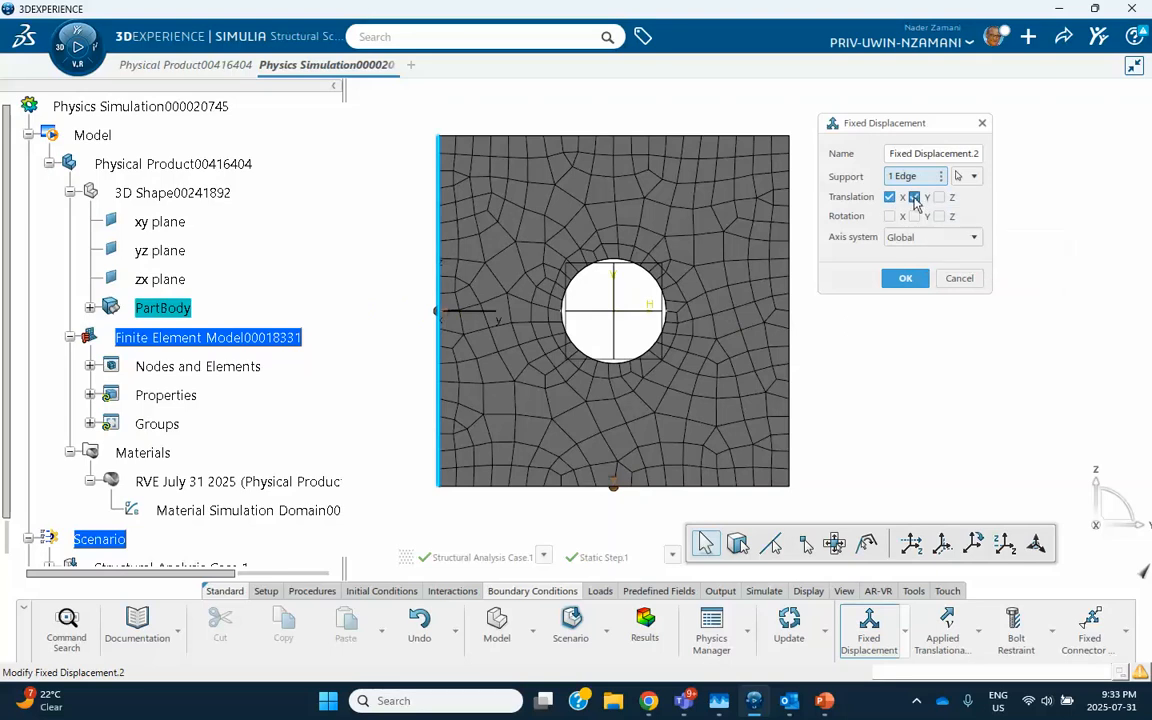
pyautogui.click(914, 280)
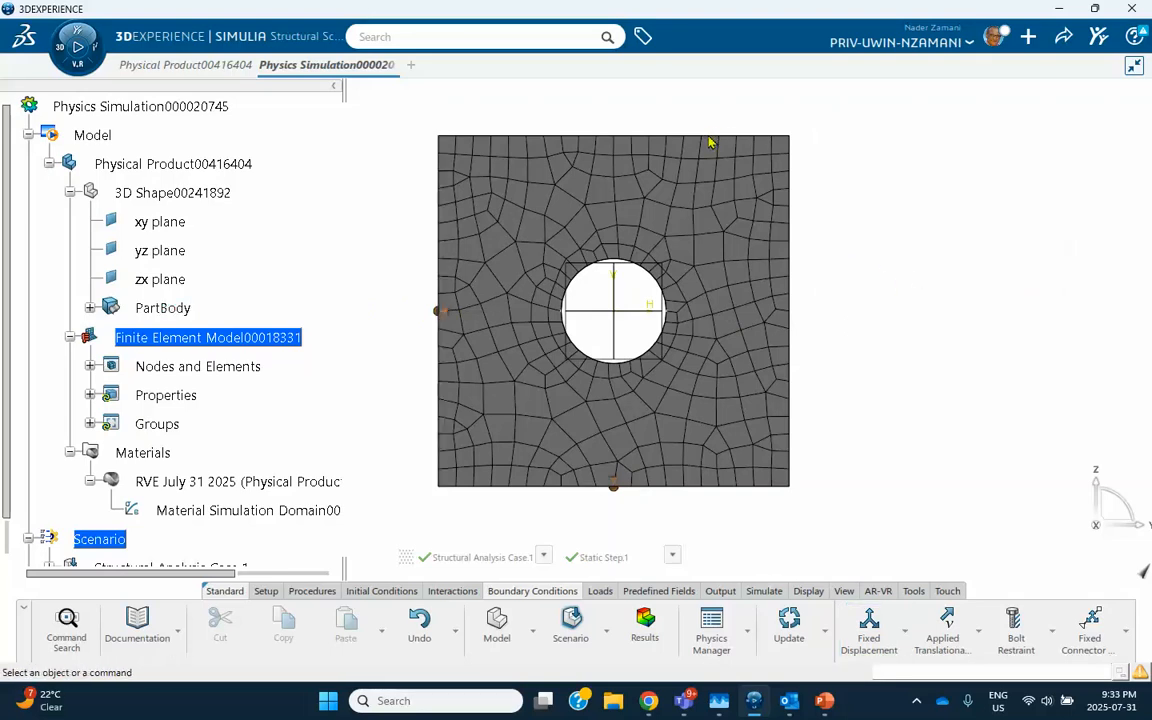
# Create an applied translation of 0.3 mm along Z on the plate's top edge, leaving orthogonal translations free.
pyautogui.click(904, 631)
pyautogui.click(900, 372)
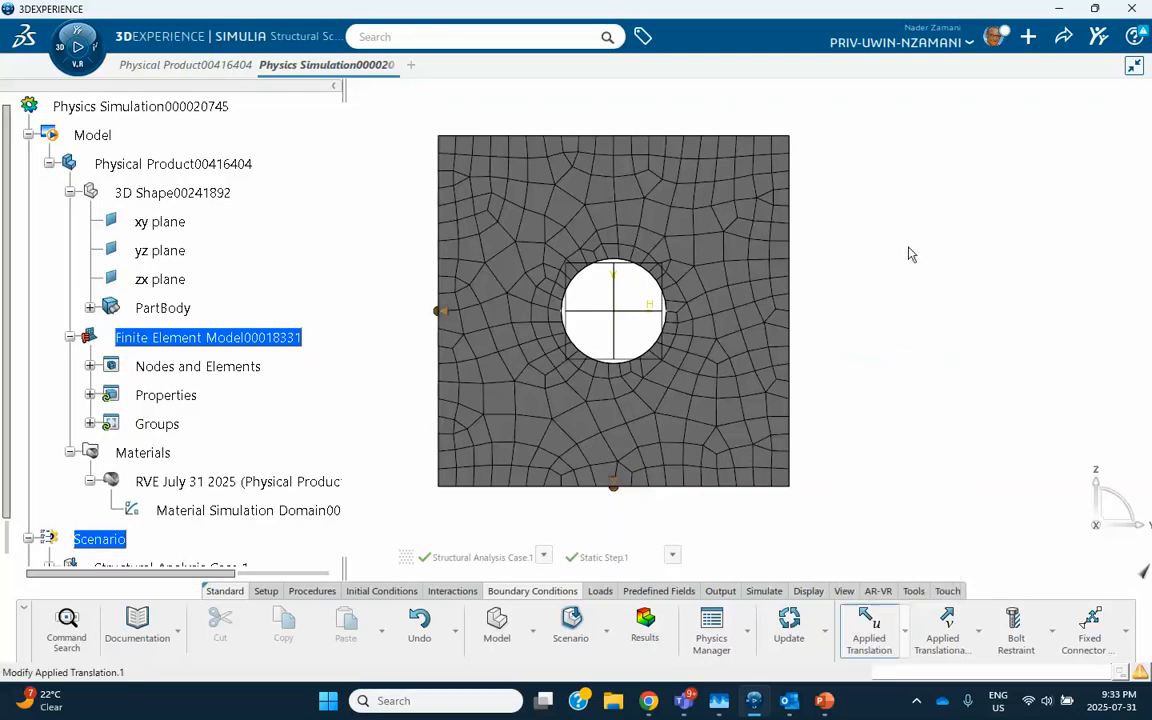
pyautogui.click(689, 137)
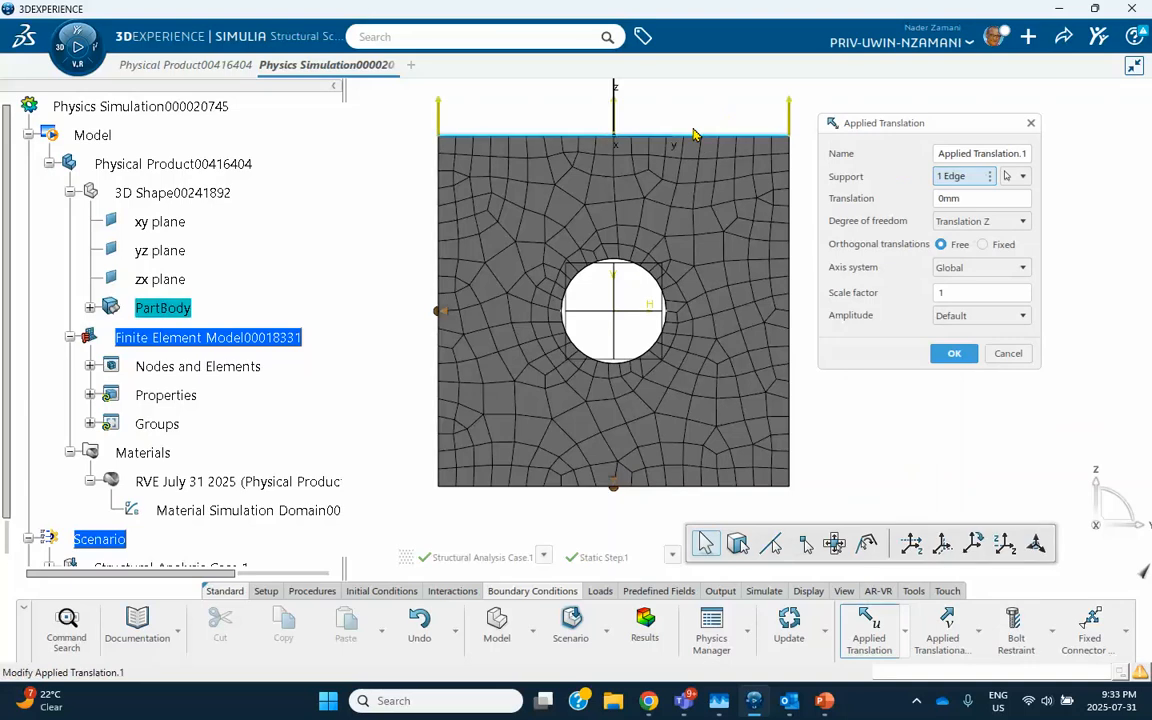
pyautogui.click(958, 198)
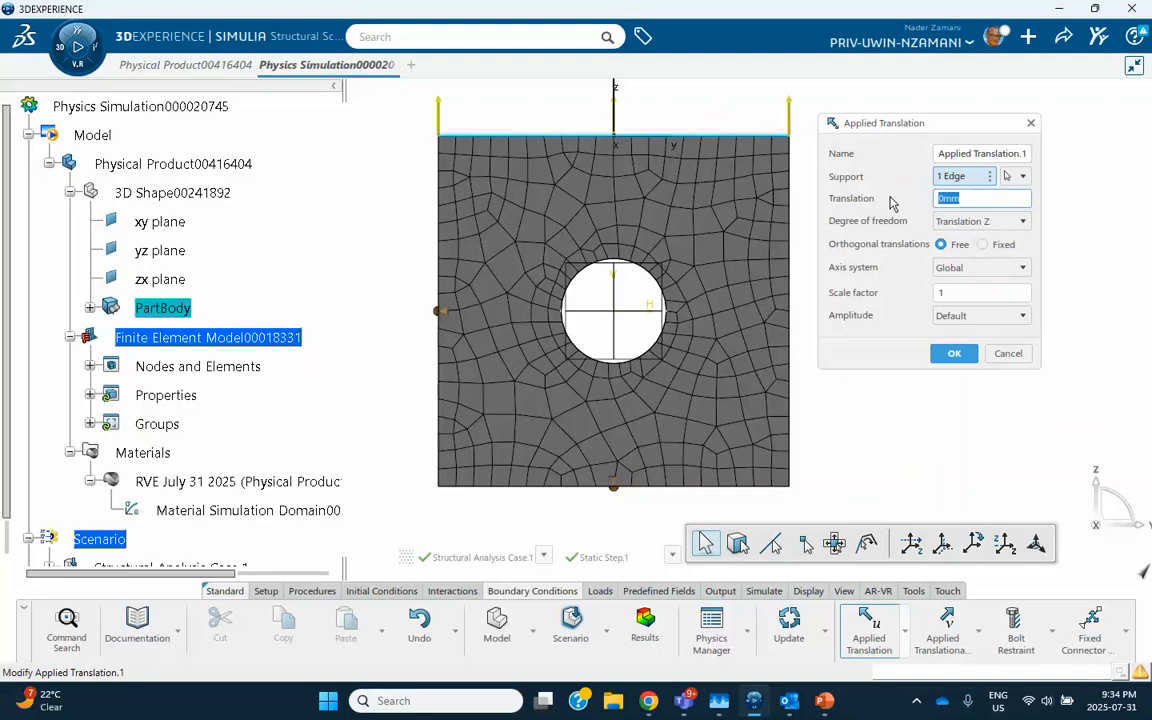
pyautogui.press('BackSpace')
pyautogui.write('3mm')
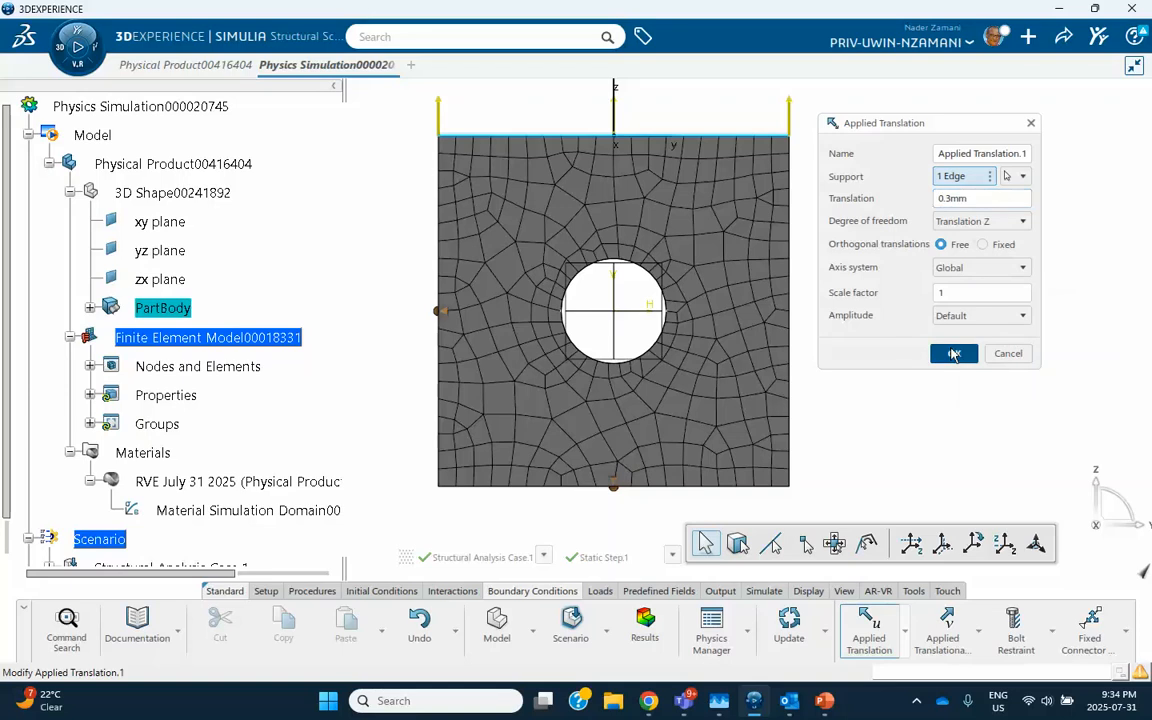
pyautogui.click(953, 353)
pyautogui.moveTo(896, 307); pyautogui.dragTo(859, 296, button='middle')
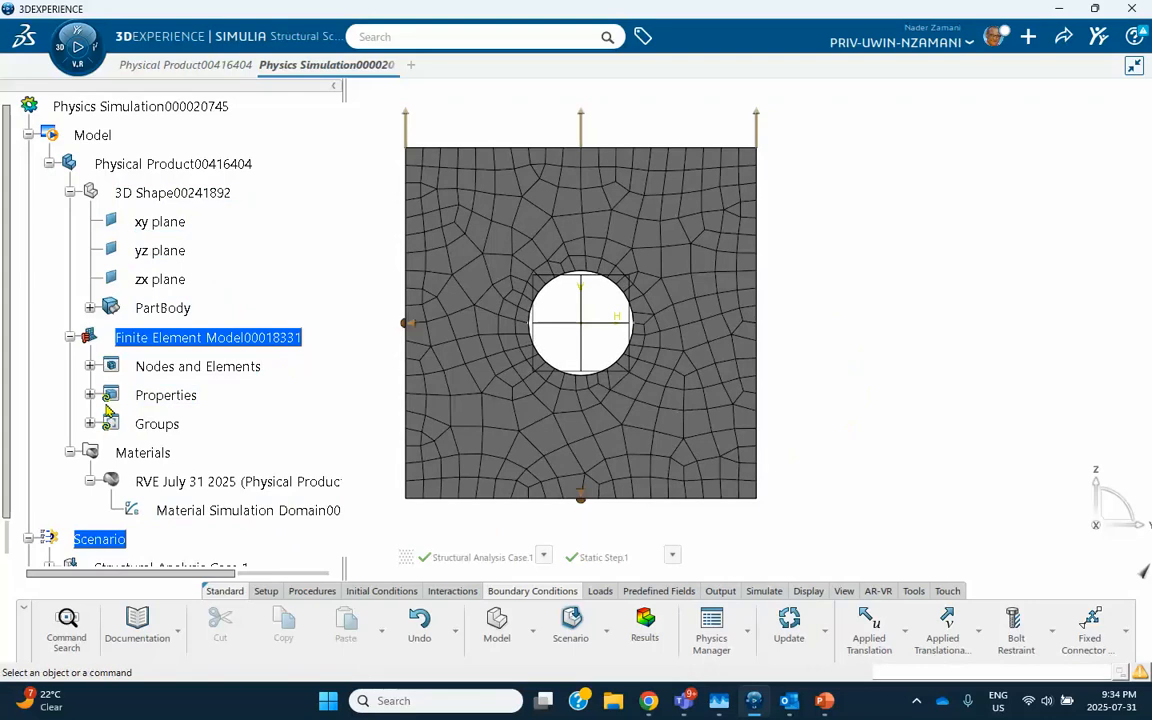
# Switch to the Structural Model Creation app.
pyautogui.scroll(-2, 211, 405)
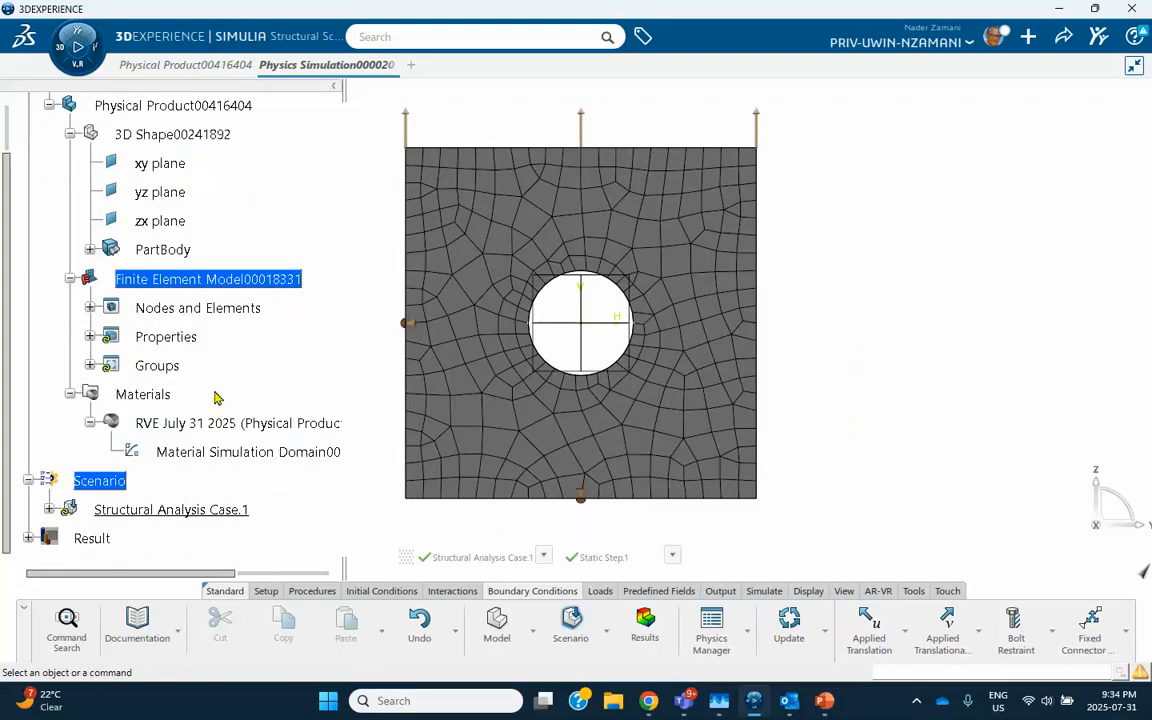
pyautogui.scroll(-2, 166, 446)
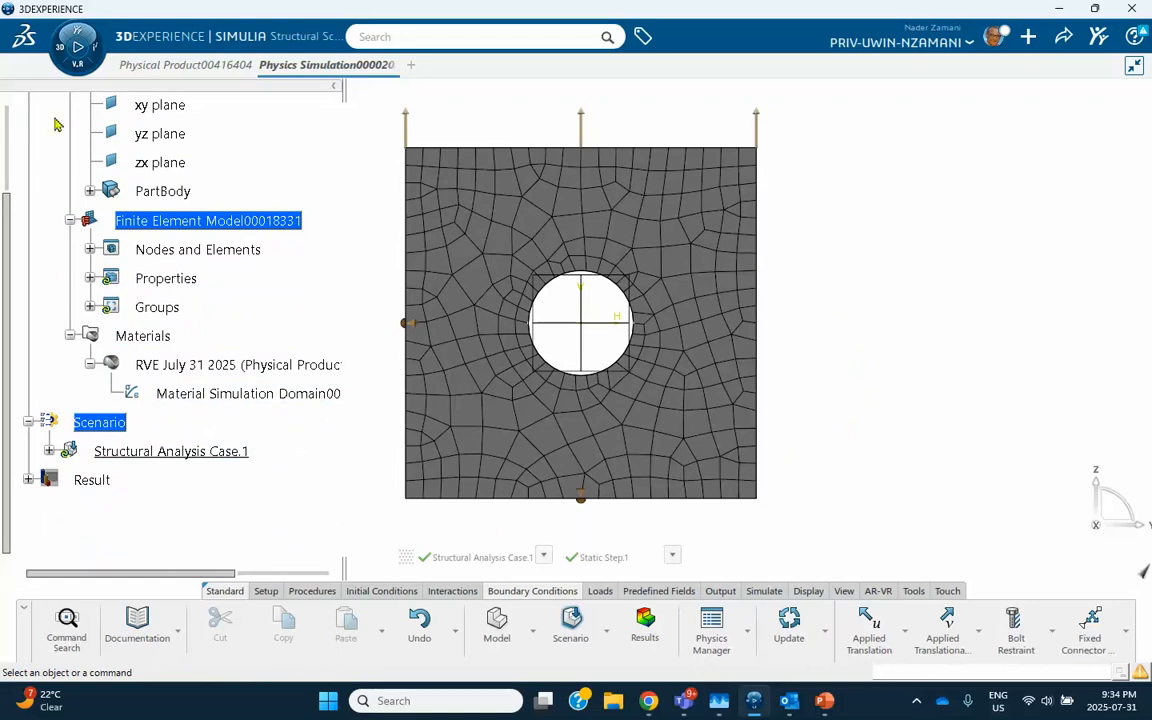
pyautogui.click(78, 47)
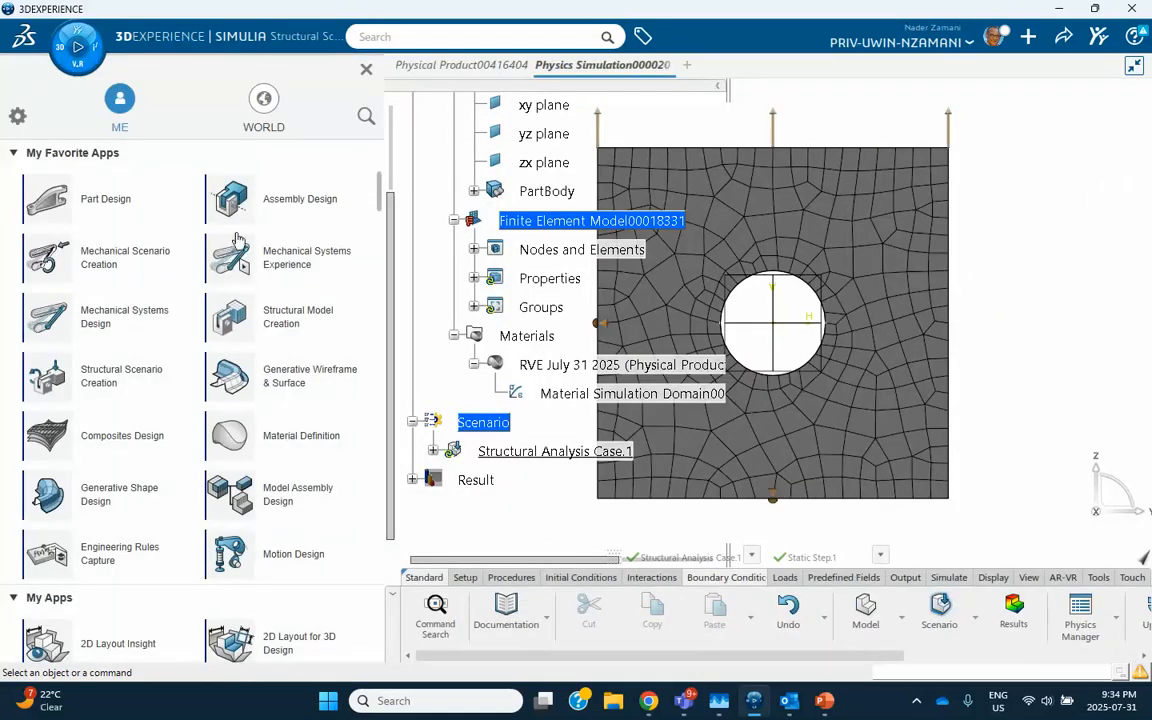
pyautogui.click(307, 322)
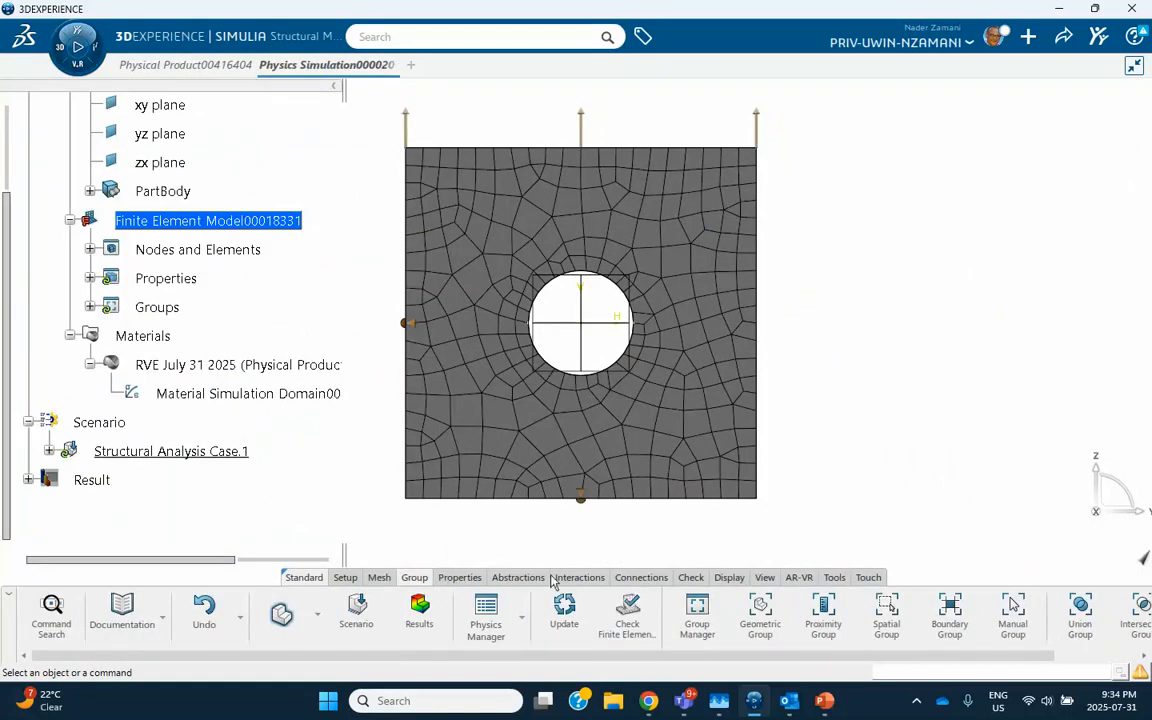
# Start a coupling connection with the master node group as Support 1 and the follower nodes group as Support 2.
pyautogui.click(575, 578)
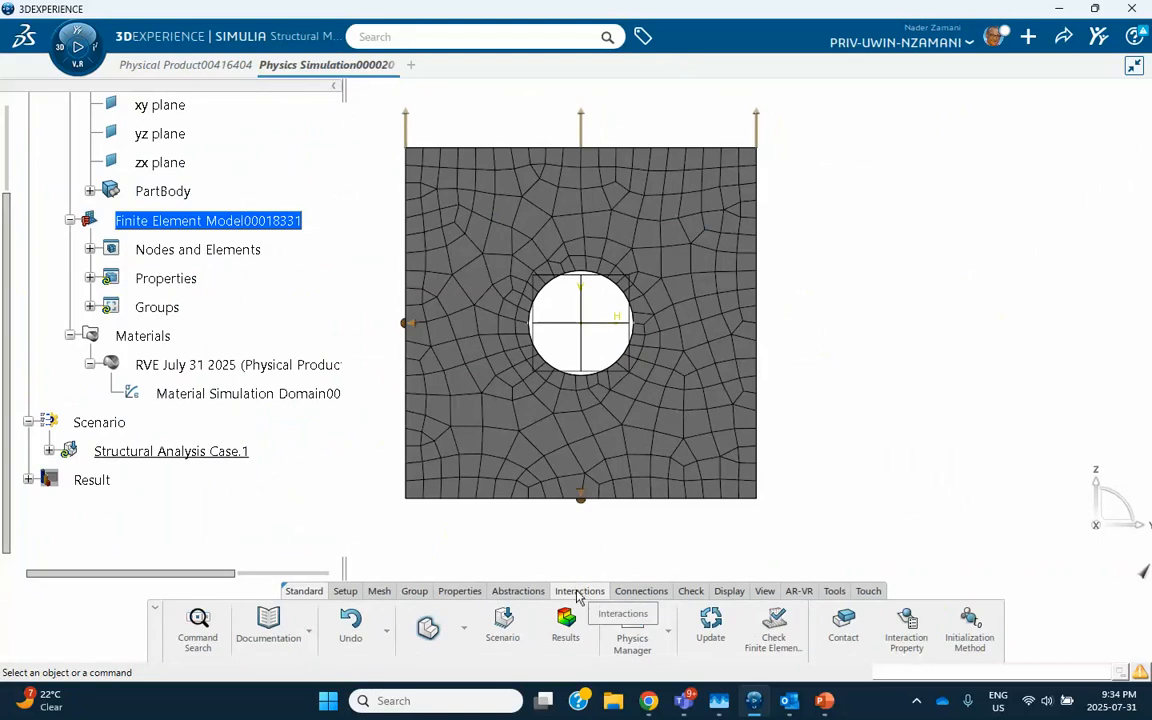
pyautogui.click(641, 591)
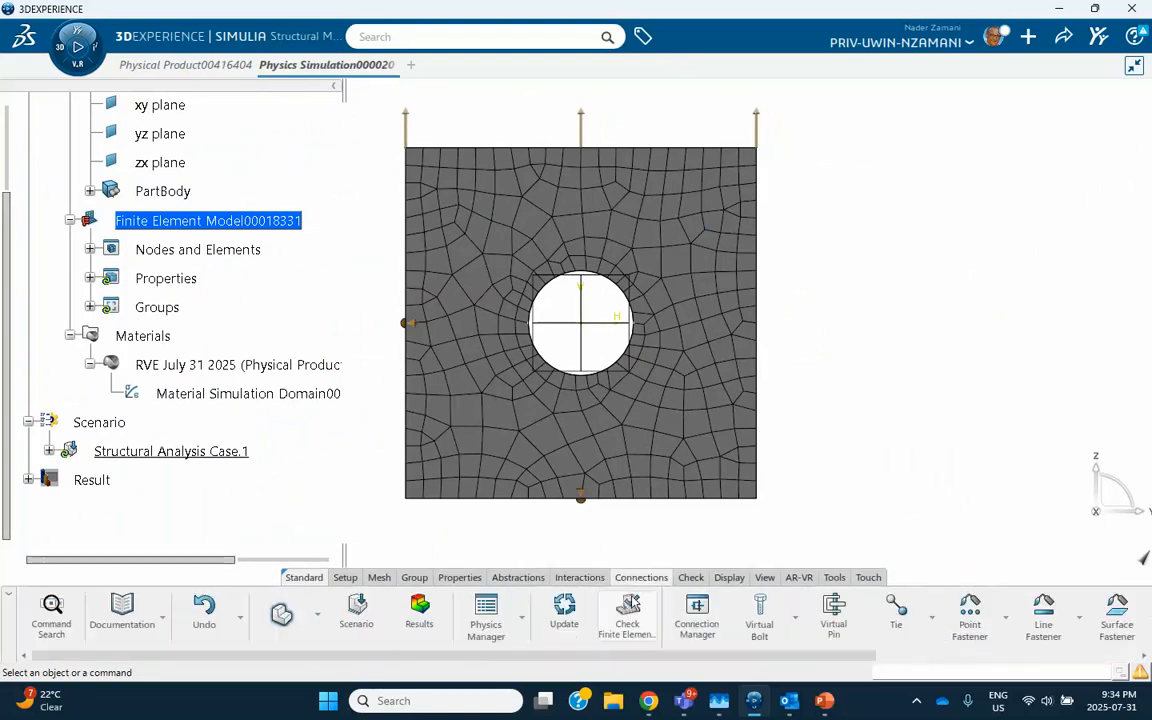
pyautogui.scroll(-2, 815, 640)
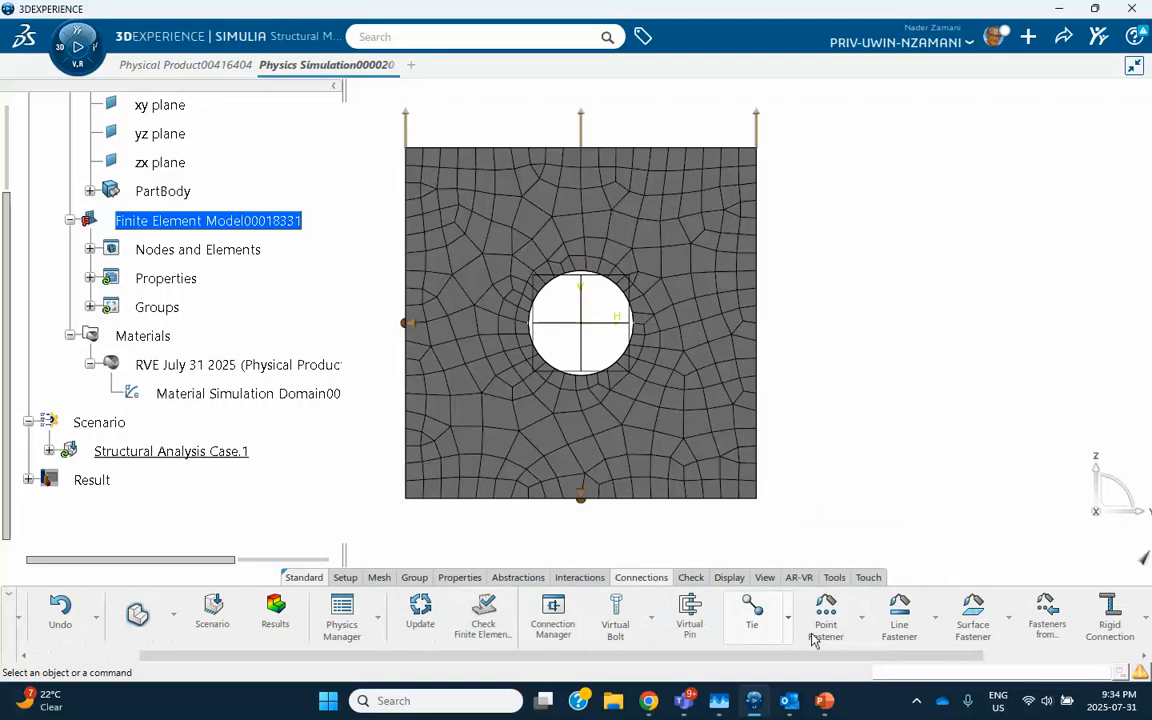
pyautogui.scroll(-3, 815, 640)
pyautogui.click(978, 615)
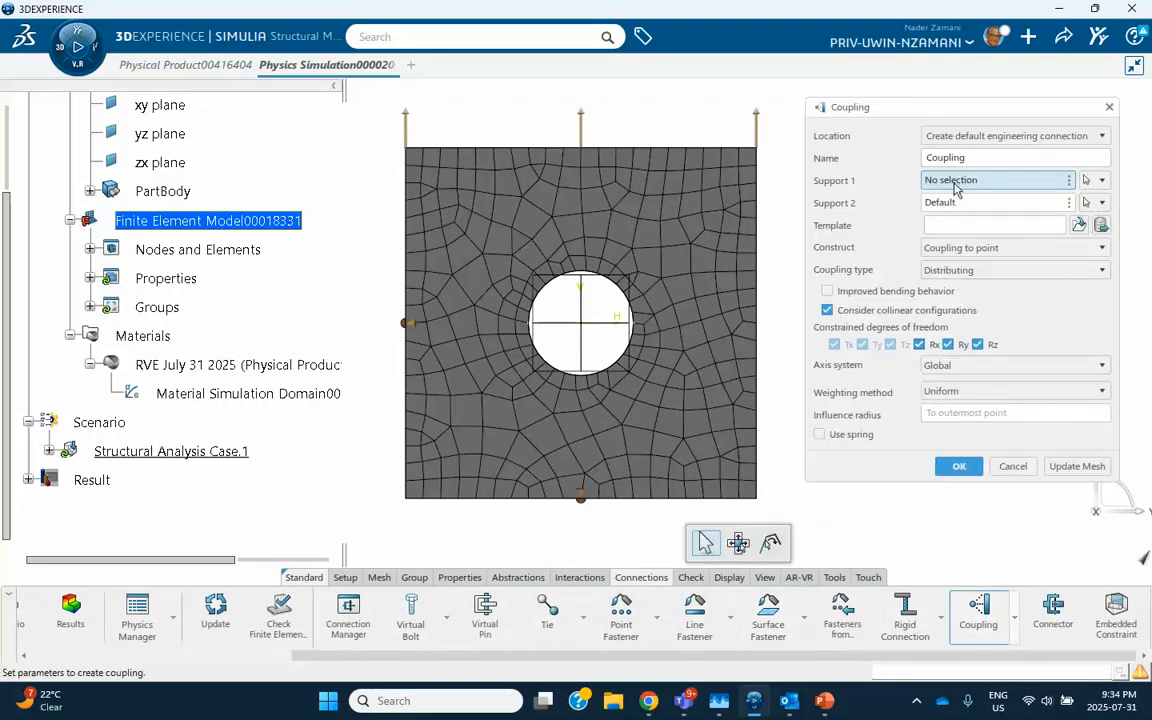
pyautogui.click(90, 307)
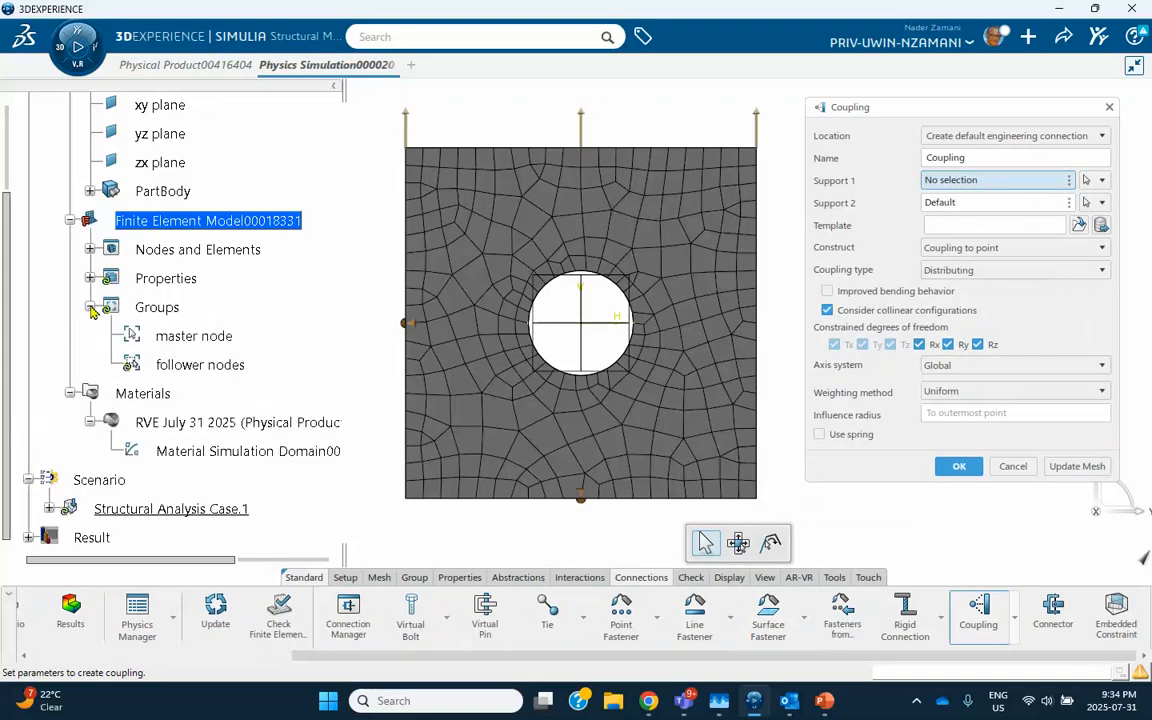
pyautogui.click(194, 337)
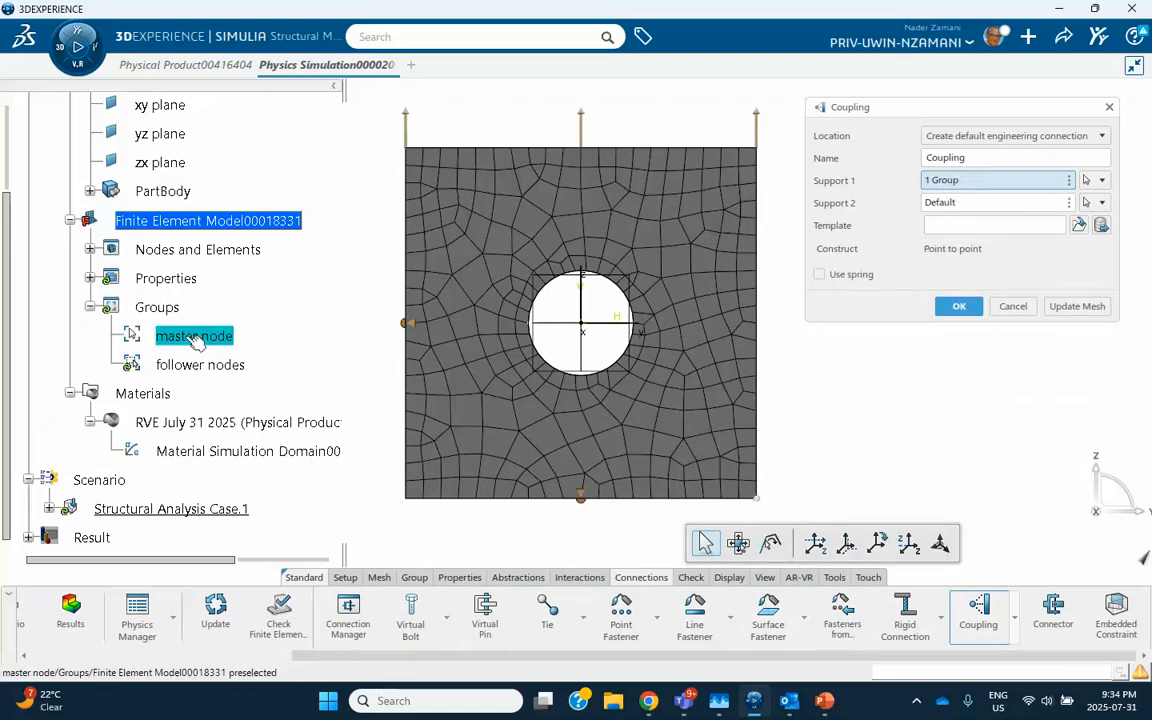
pyautogui.click(975, 203)
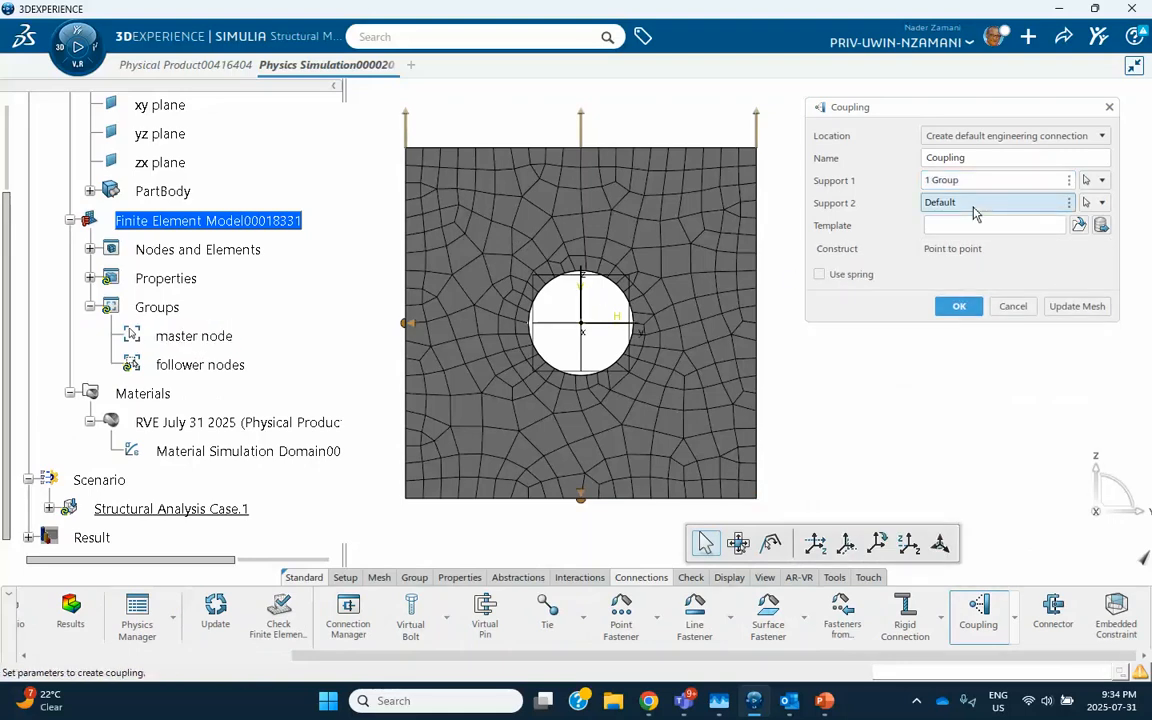
pyautogui.click(205, 365)
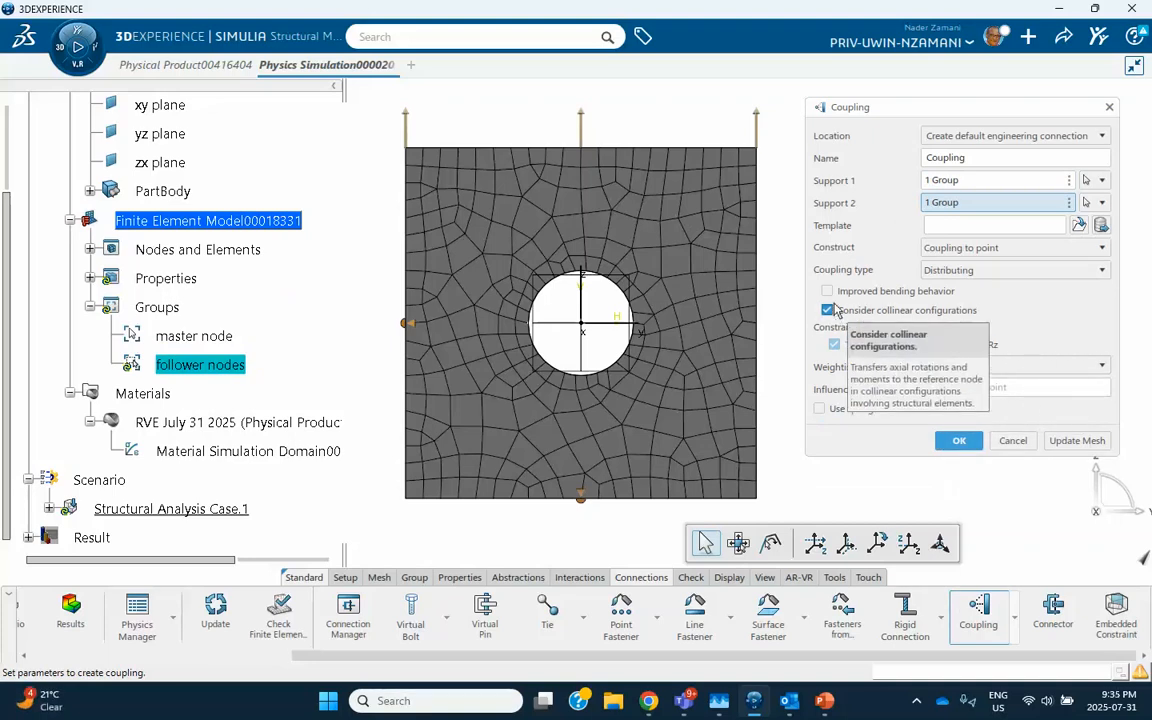
# Make the coupling kinematic, constrain only Ty, release the other degrees of freedom at the coupling nodes, and create it.
pyautogui.click(957, 273)
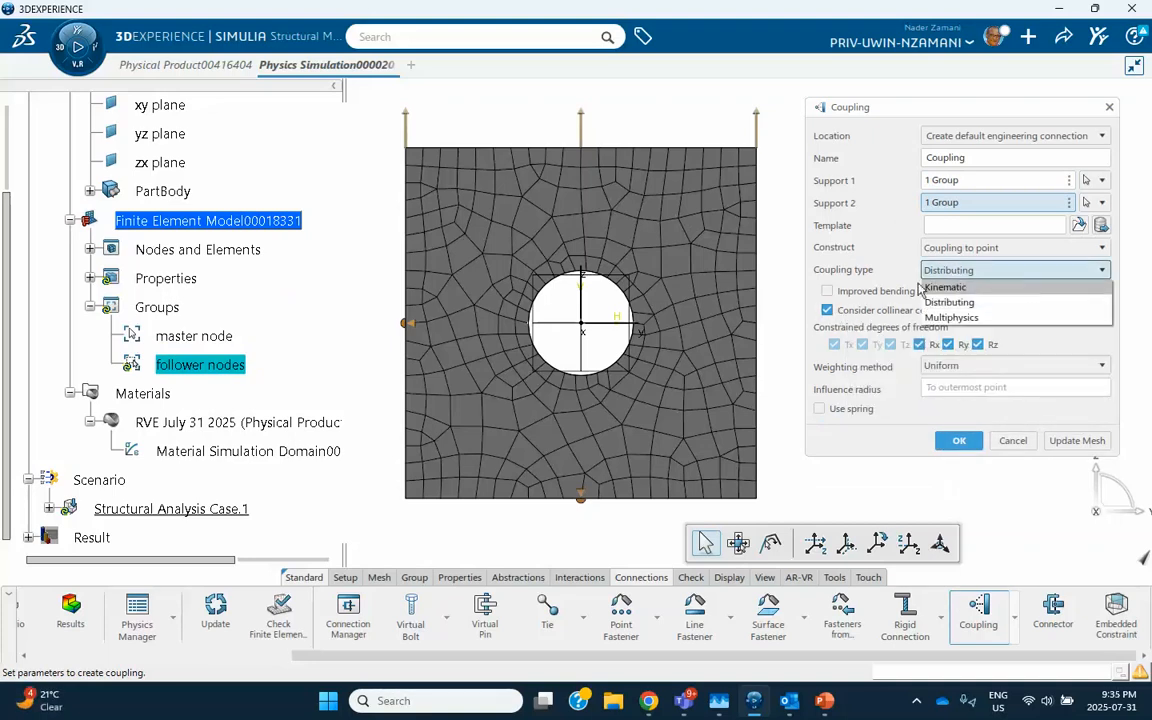
pyautogui.click(950, 289)
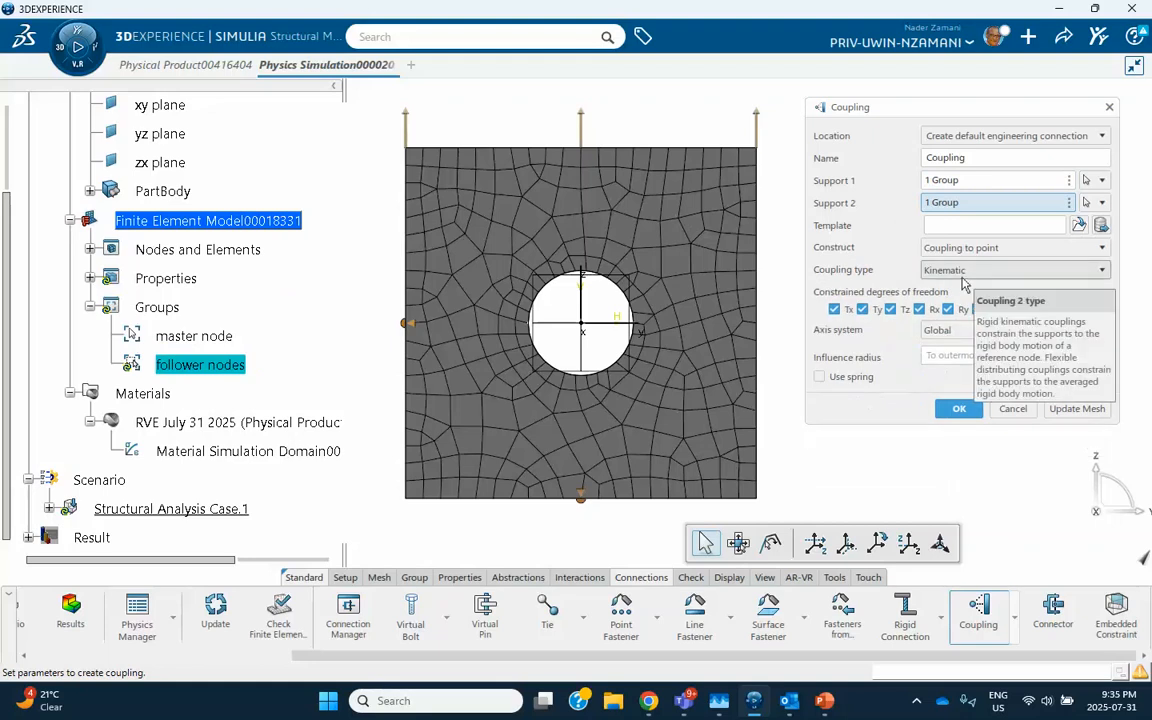
pyautogui.click(835, 309)
pyautogui.click(891, 309)
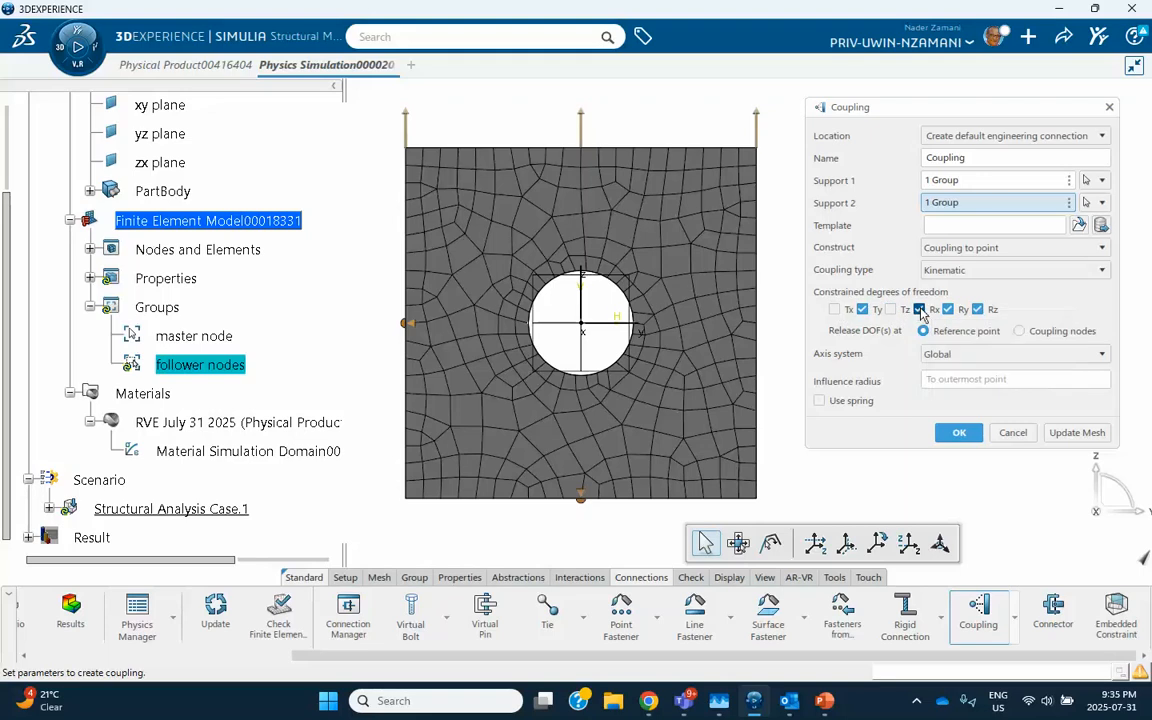
pyautogui.click(919, 309)
pyautogui.click(948, 309)
pyautogui.click(977, 309)
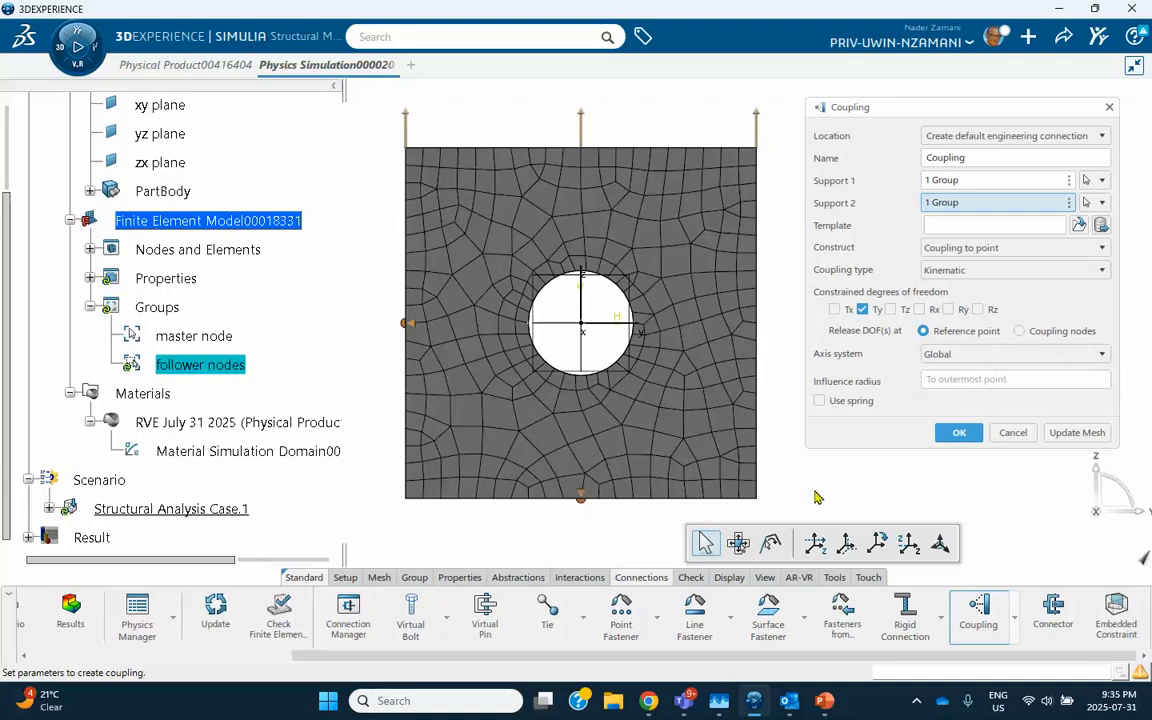
pyautogui.click(1019, 331)
pyautogui.click(957, 432)
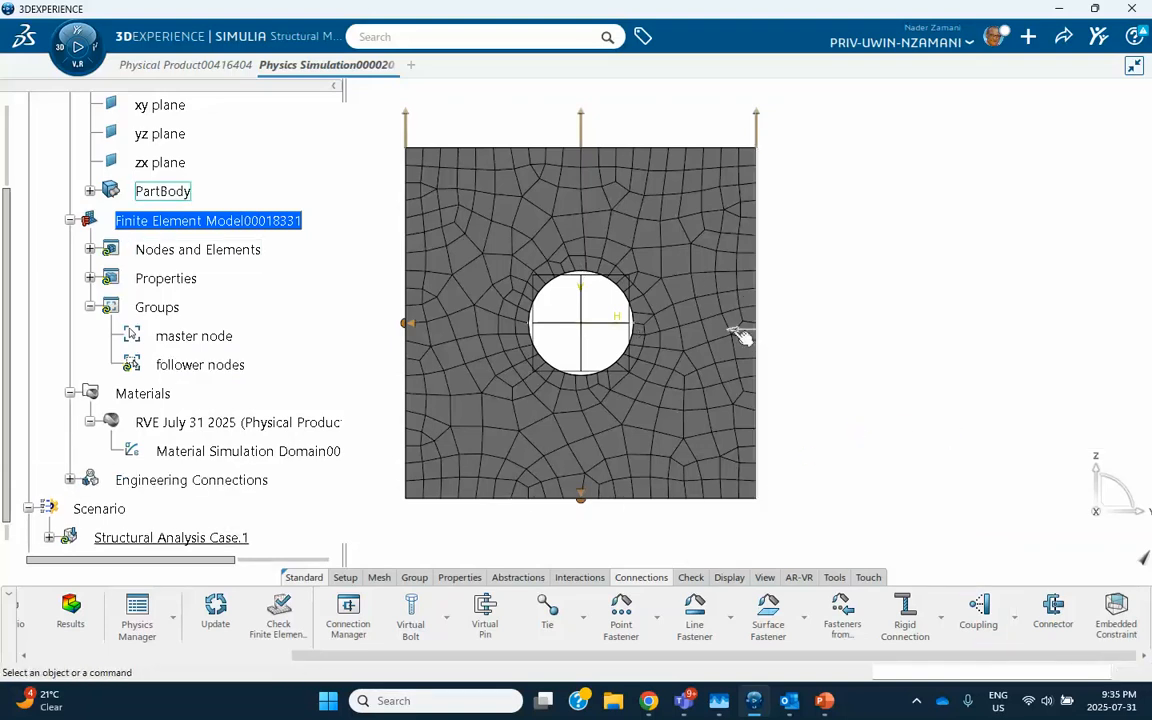
# Return to the simulation scenario, run the model and scenario checks, and dismiss their status report.
pyautogui.scroll(-3, 255, 333)
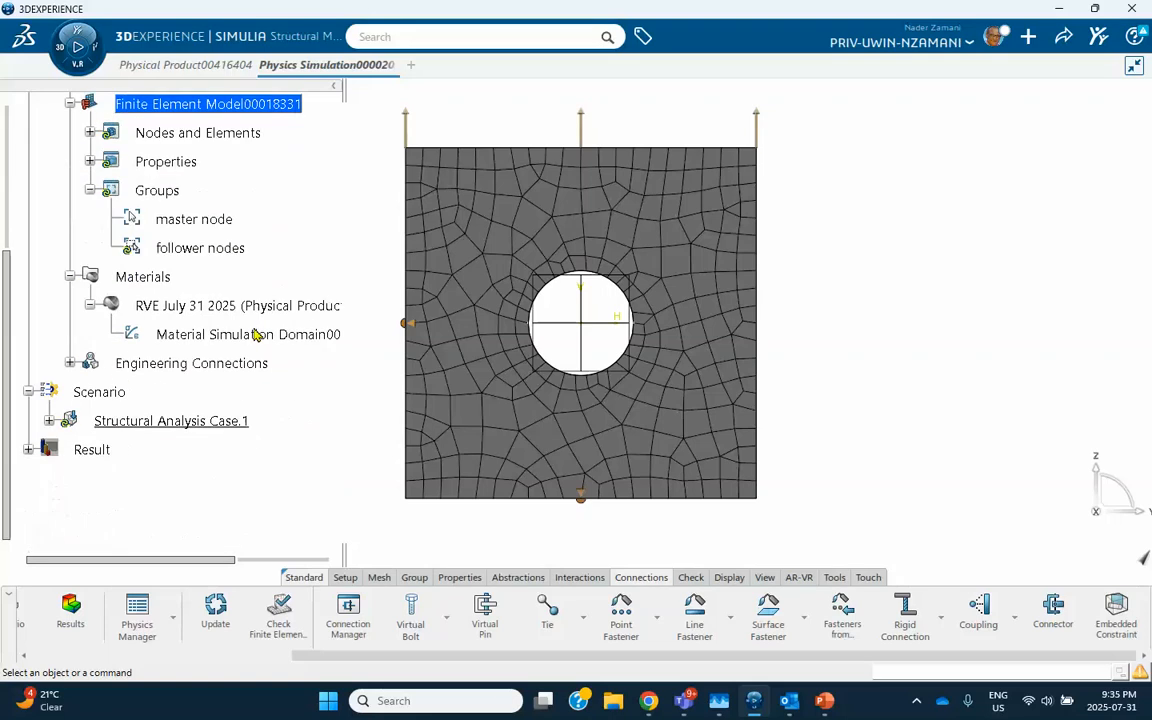
pyautogui.doubleClick(95, 393)
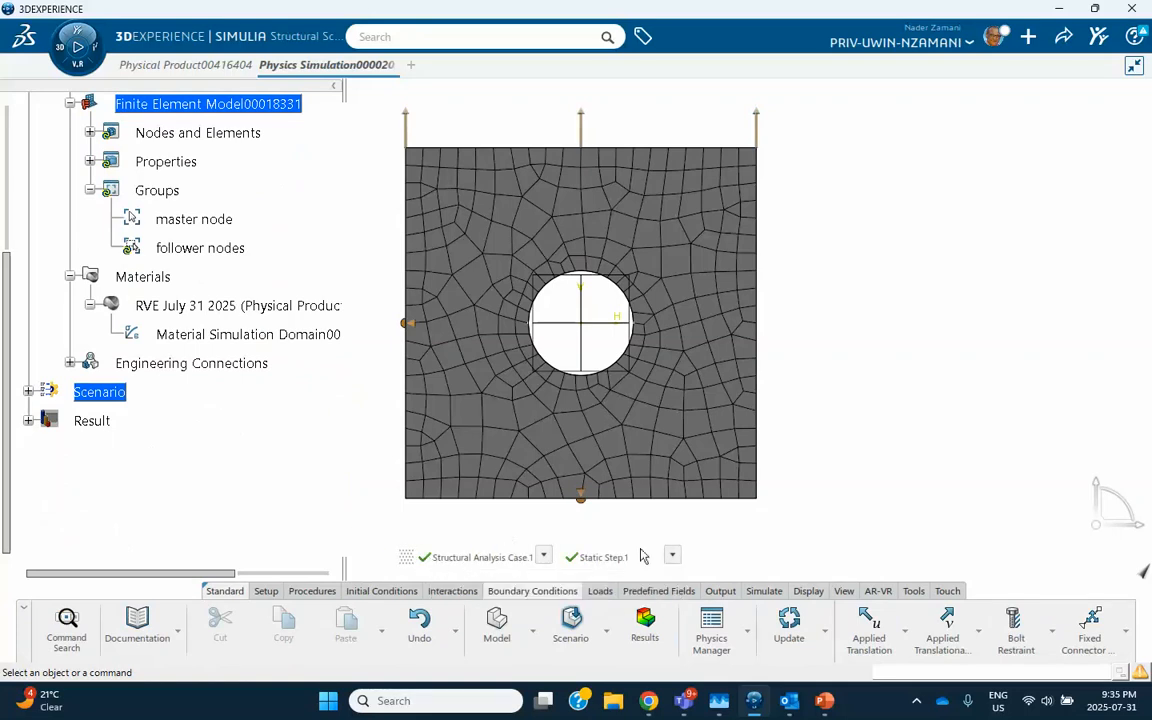
pyautogui.click(762, 592)
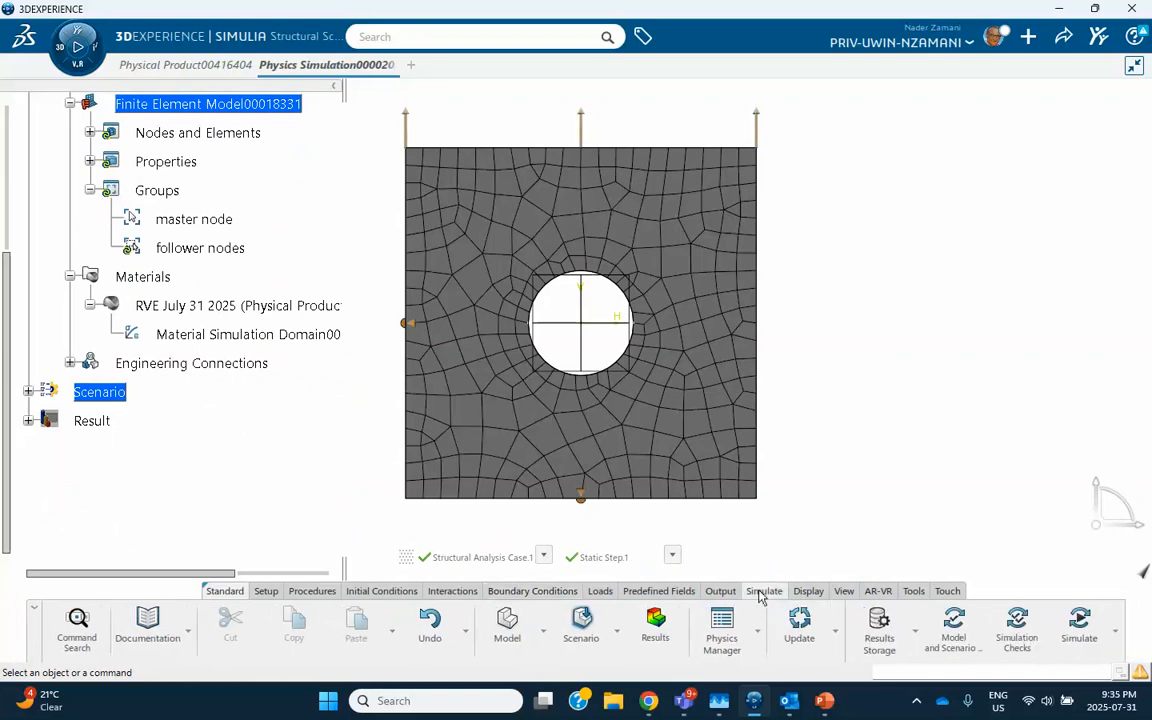
pyautogui.click(953, 628)
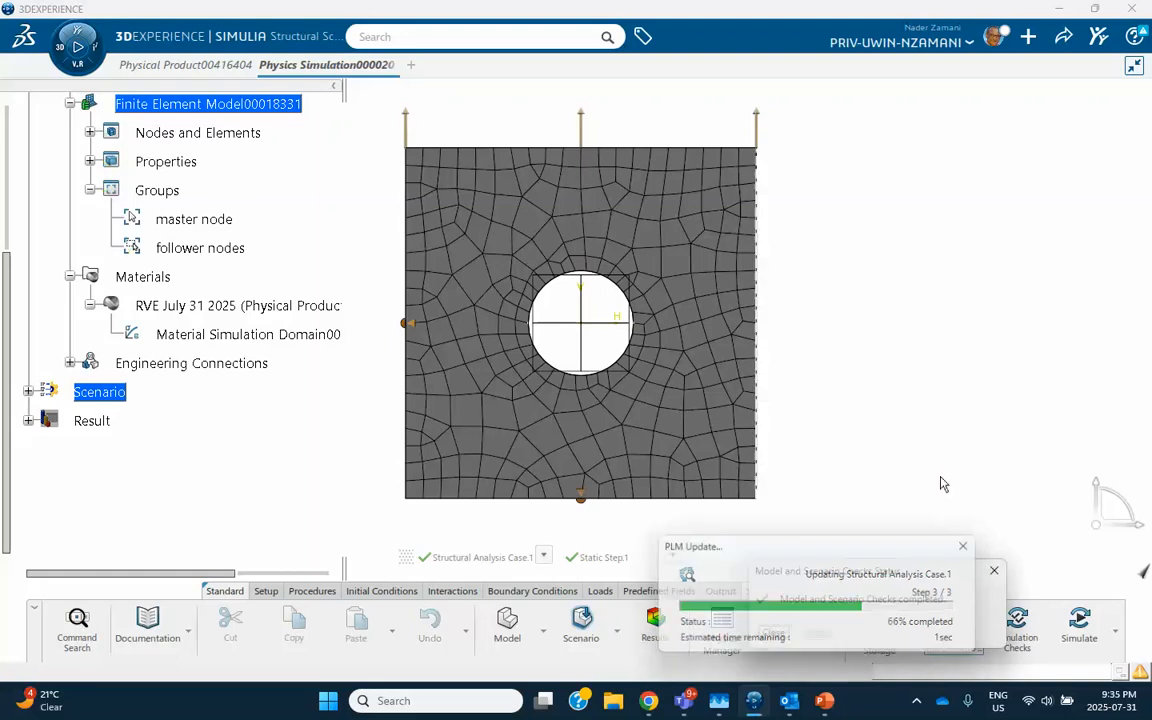
pyautogui.click(766, 634)
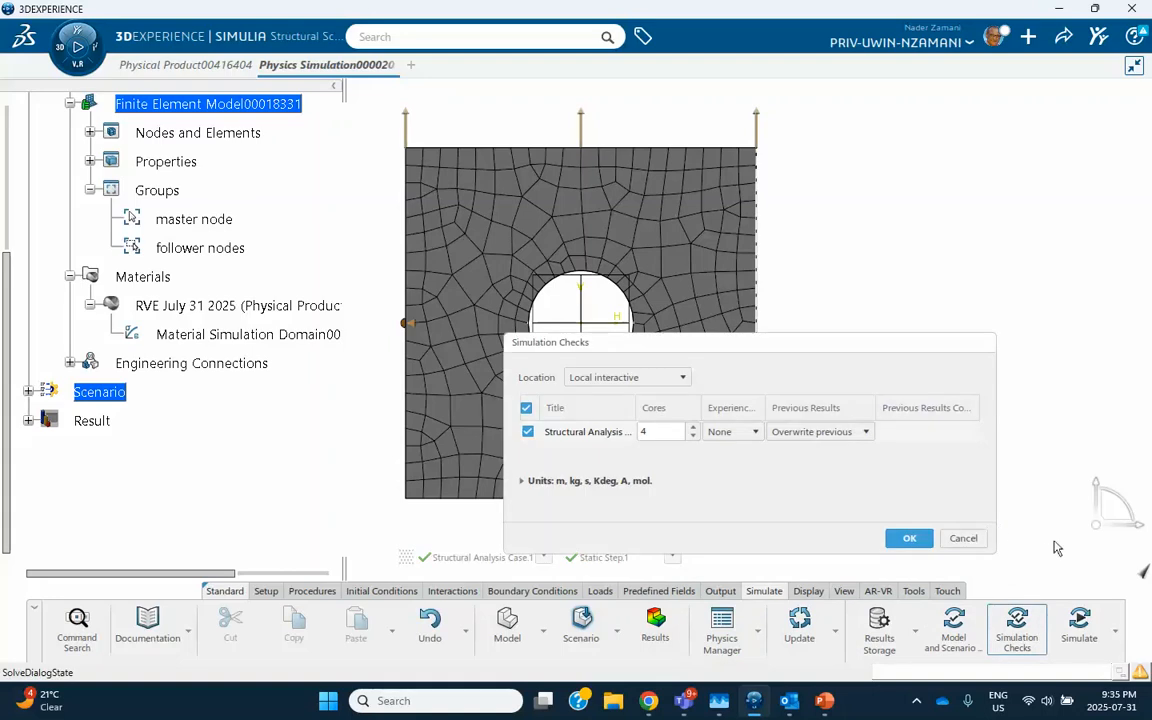
# Run the simulation checks for the structural analysis case, and run its simulation with local interactive execution on 4 cores.
pyautogui.click(909, 538)
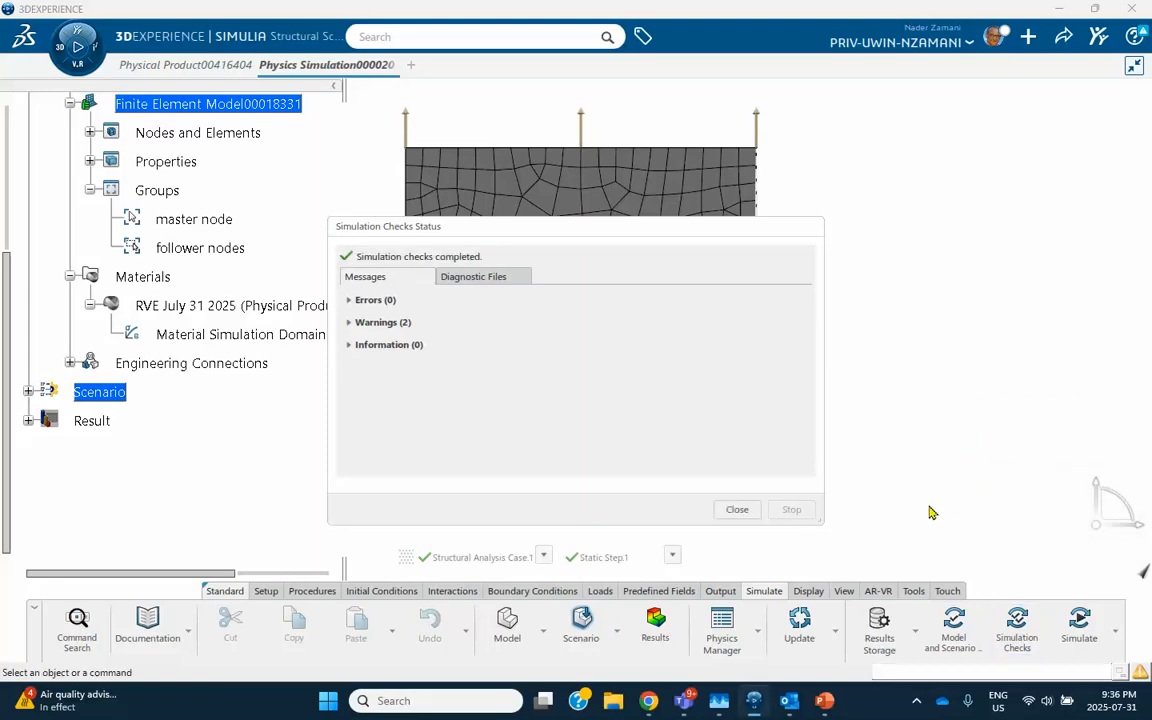
pyautogui.click(737, 509)
pyautogui.click(1077, 625)
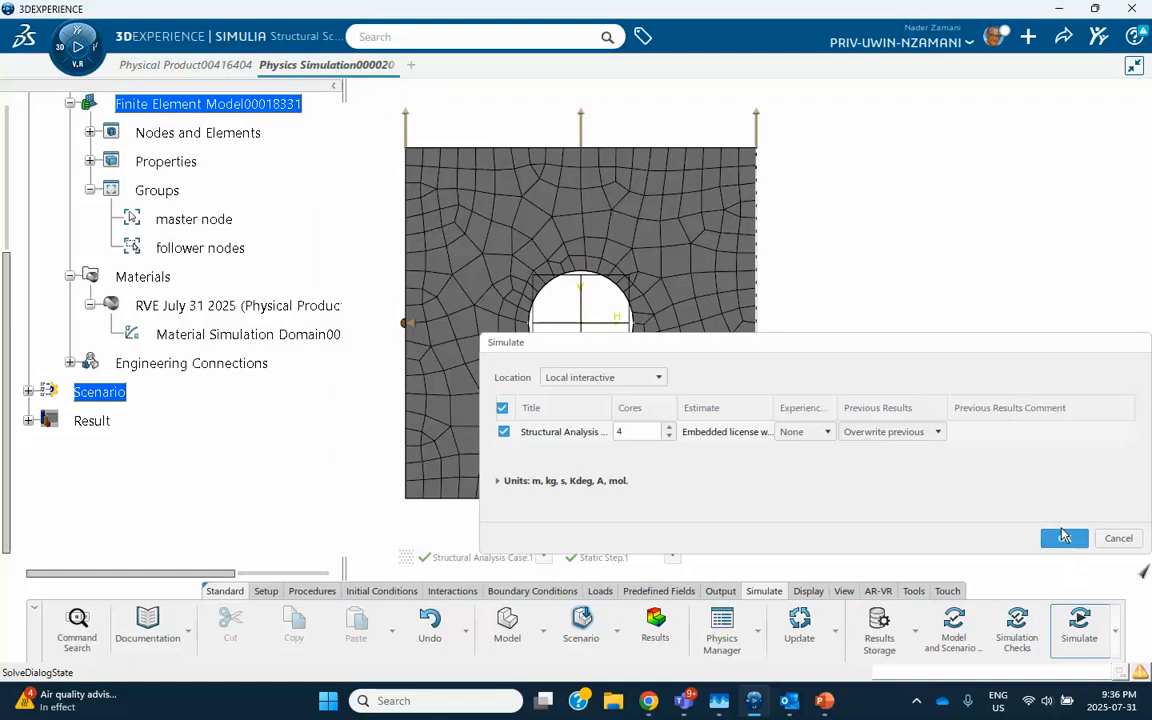
pyautogui.click(1062, 539)
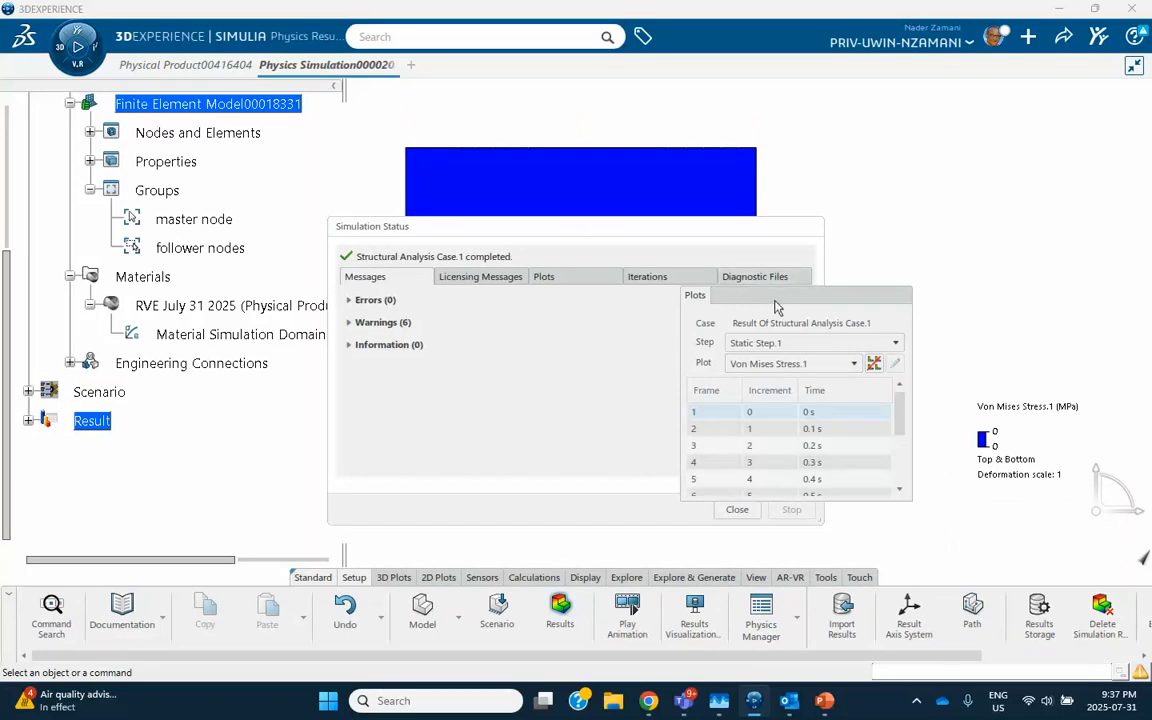
# Dismiss the simulation status and view the von Mises stress at 0.1 s and the Displacement.1 plot at 1 s.
pyautogui.moveTo(775, 307); pyautogui.dragTo(940, 189)
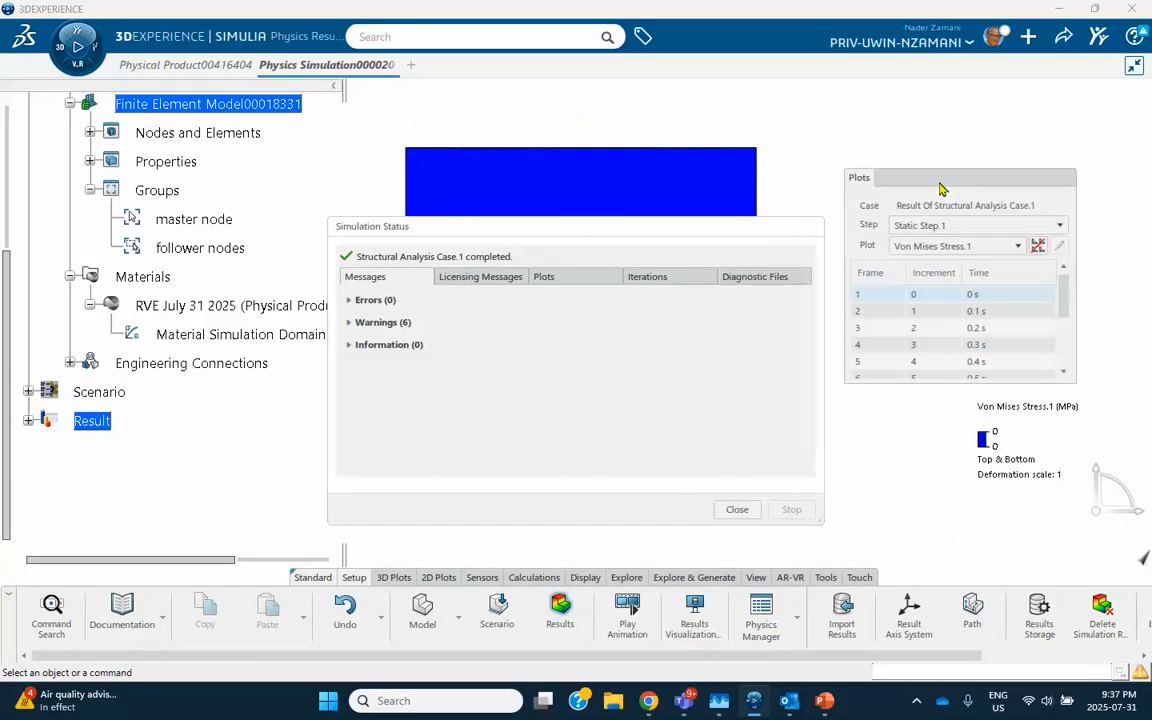
pyautogui.click(737, 509)
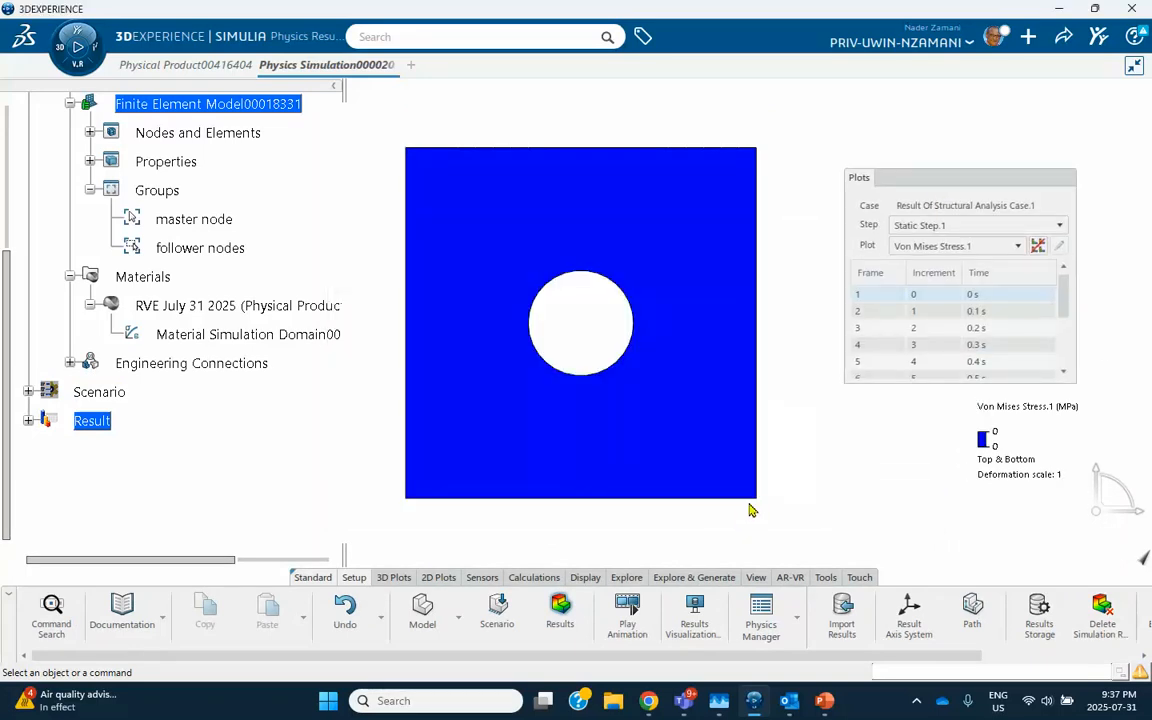
pyautogui.click(935, 311)
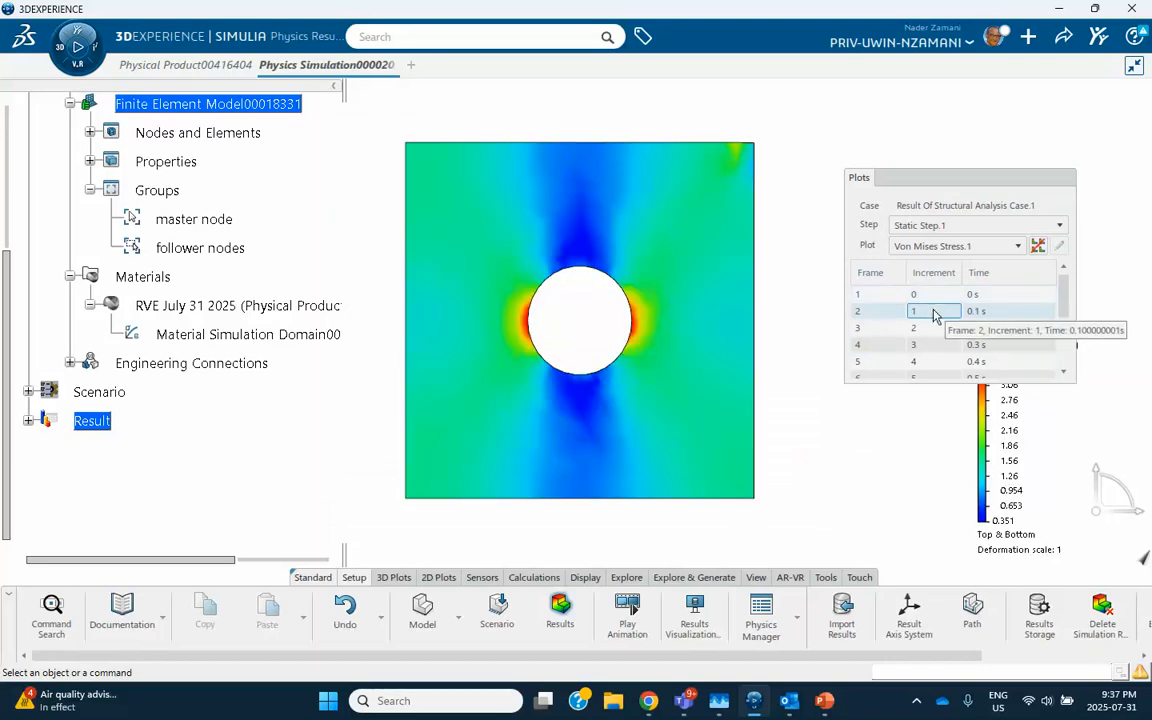
pyautogui.click(925, 246)
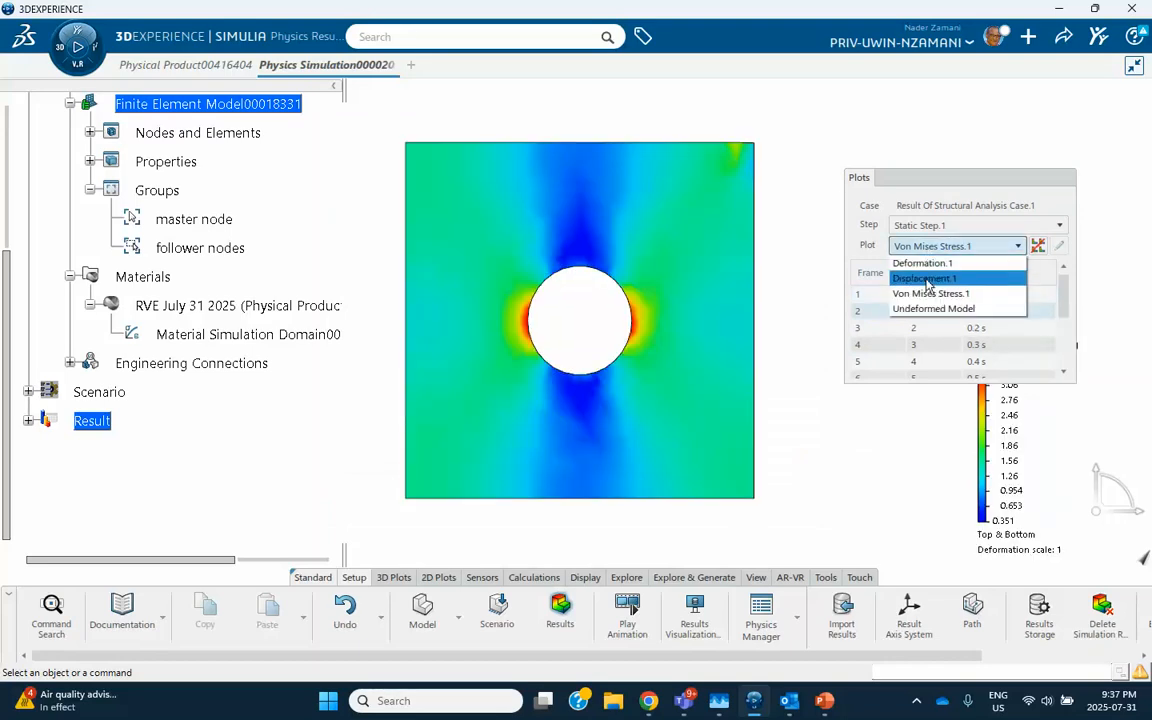
pyautogui.click(925, 279)
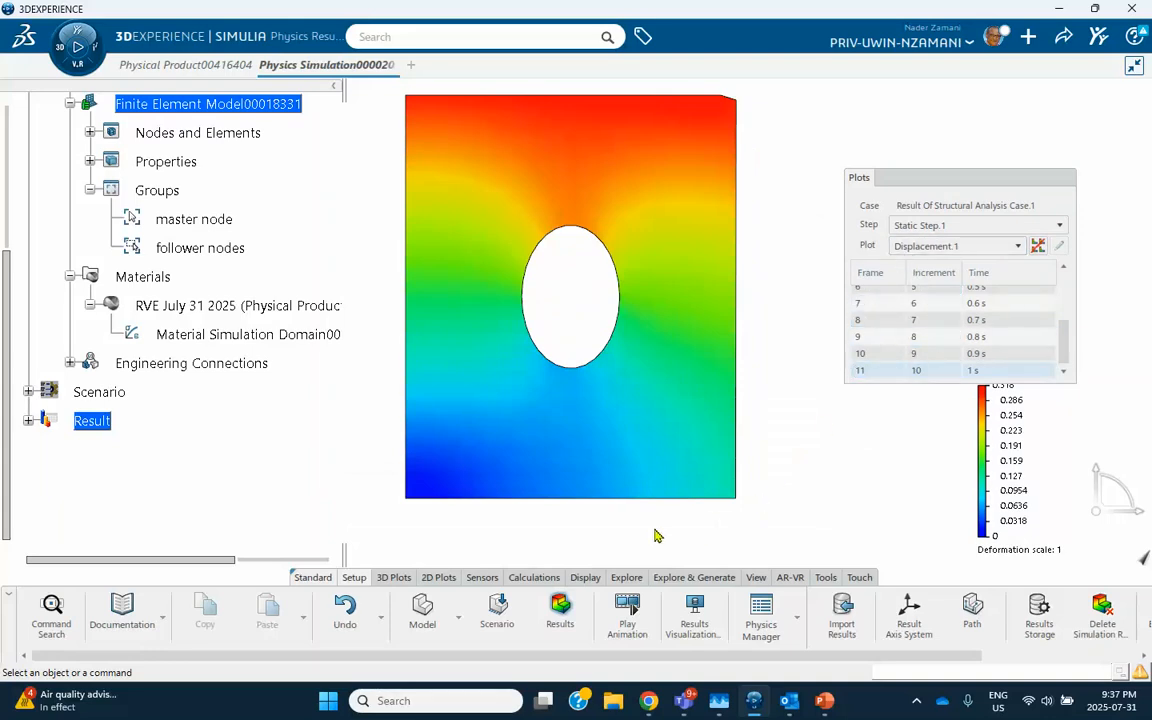
# Animate the displacement plot and control its playback by speed, set to 4x.
pyautogui.click(623, 610)
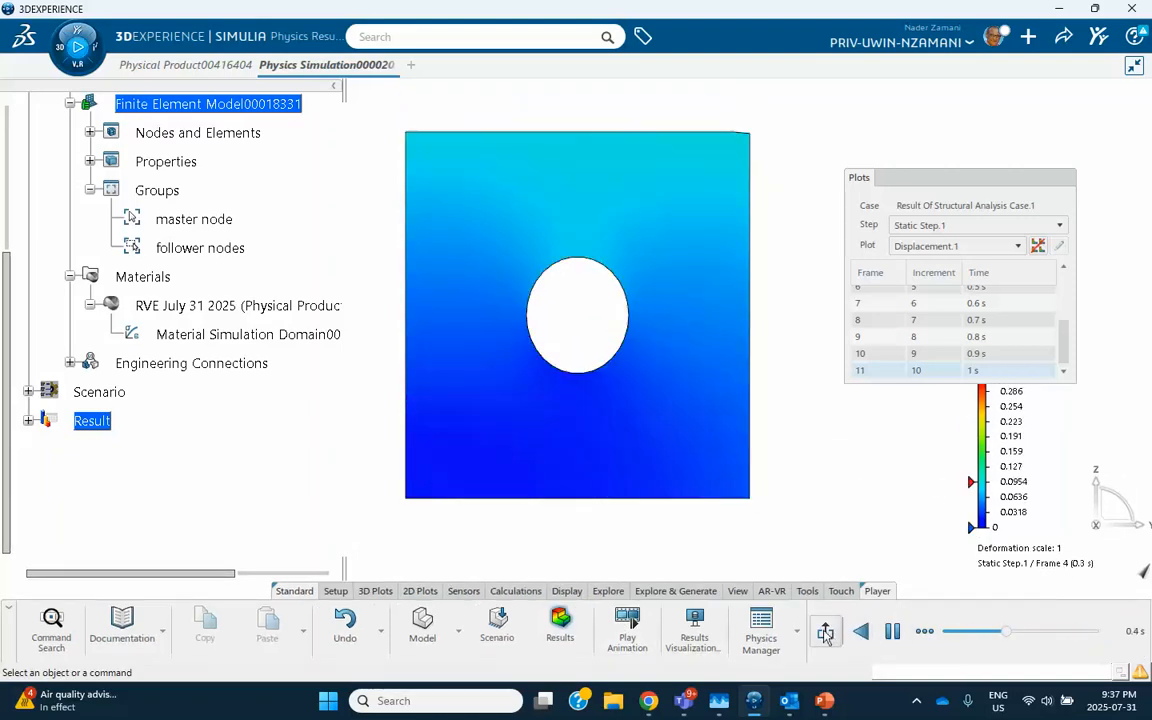
pyautogui.click(924, 631)
pyautogui.click(885, 593)
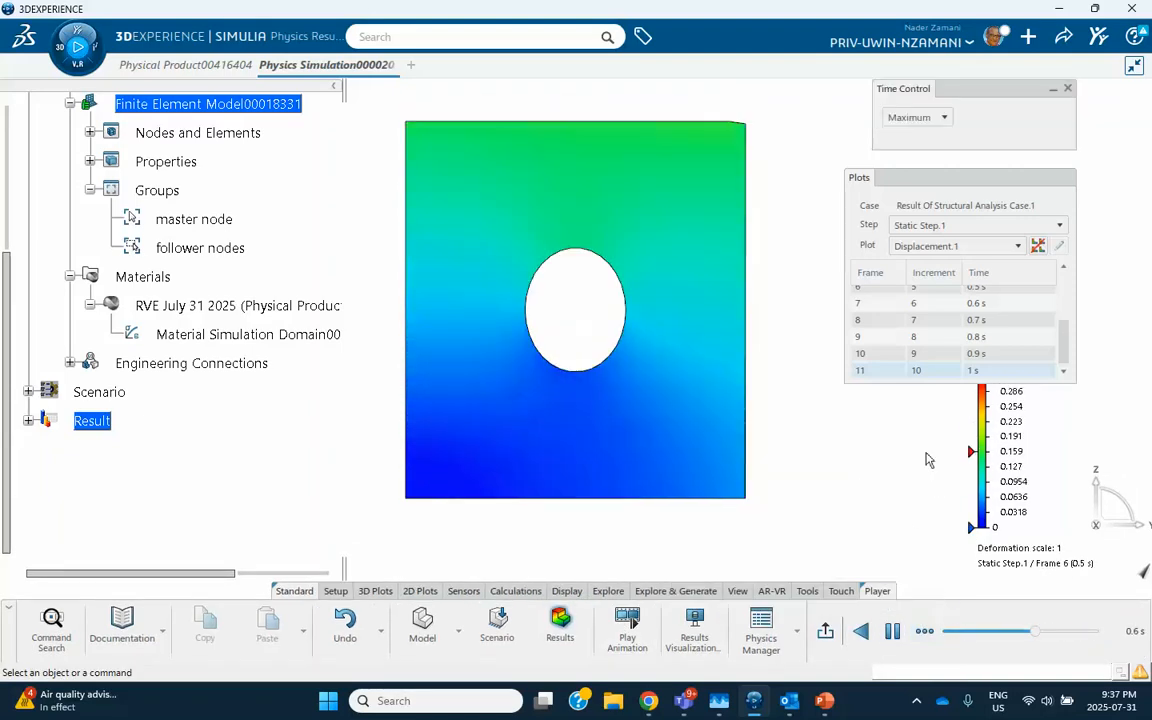
pyautogui.click(940, 118)
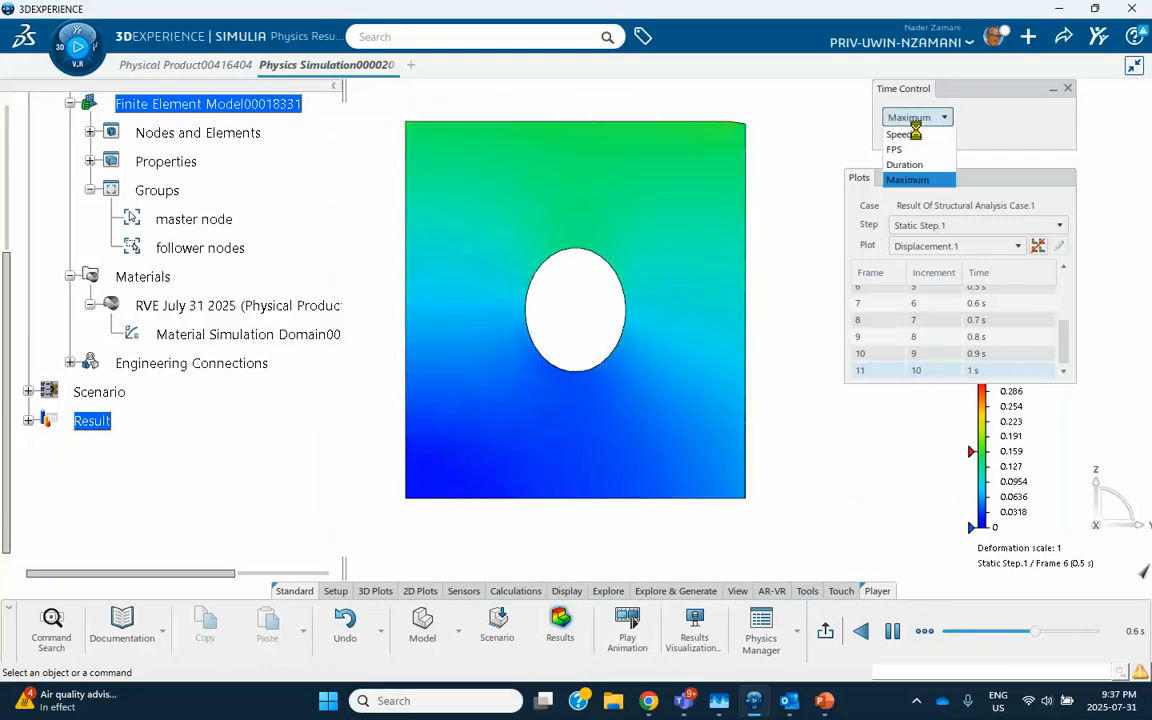
pyautogui.click(905, 134)
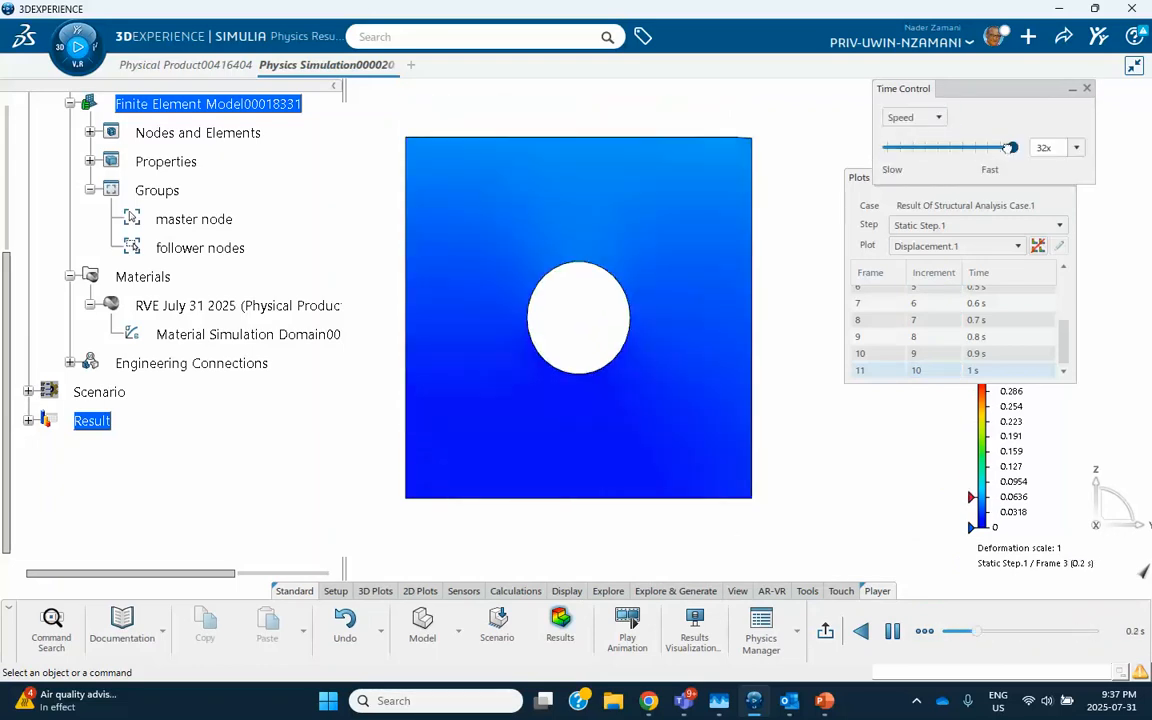
pyautogui.moveTo(998, 150); pyautogui.dragTo(976, 148)
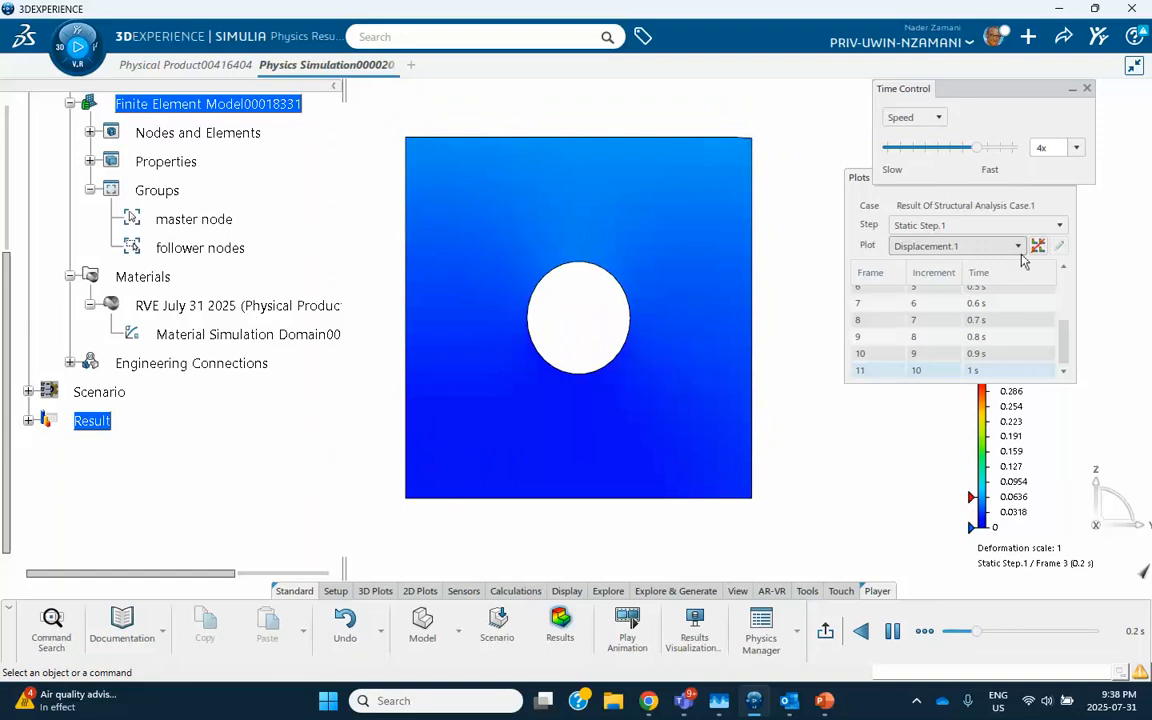
# Switch the running animation to the Von Mises Stress.1 plot and exit the animation player.
pyautogui.click(975, 246)
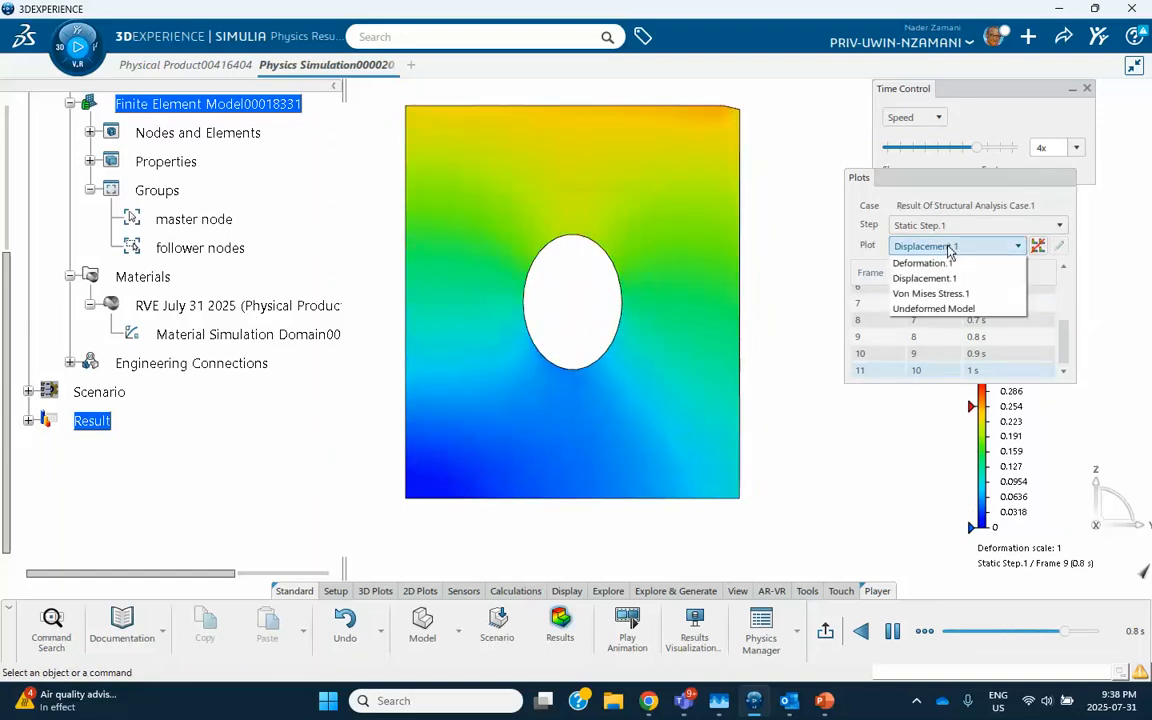
pyautogui.click(926, 293)
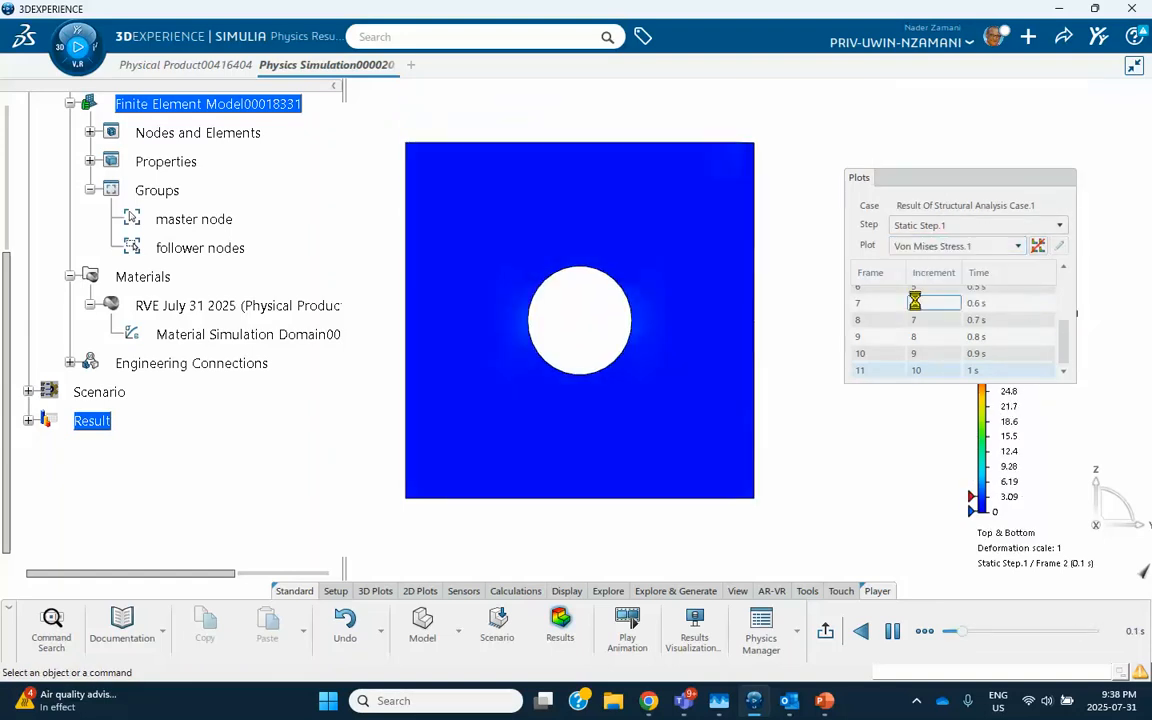
pyautogui.moveTo(976, 178); pyautogui.dragTo(925, 110)
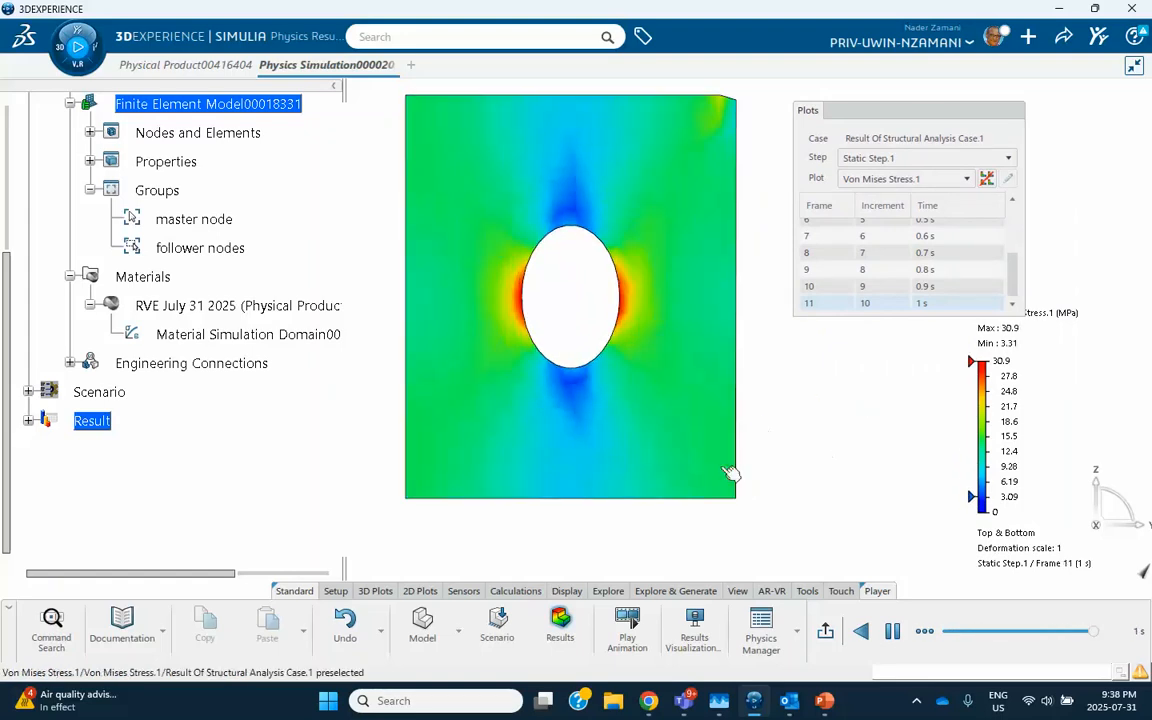
pyautogui.click(825, 630)
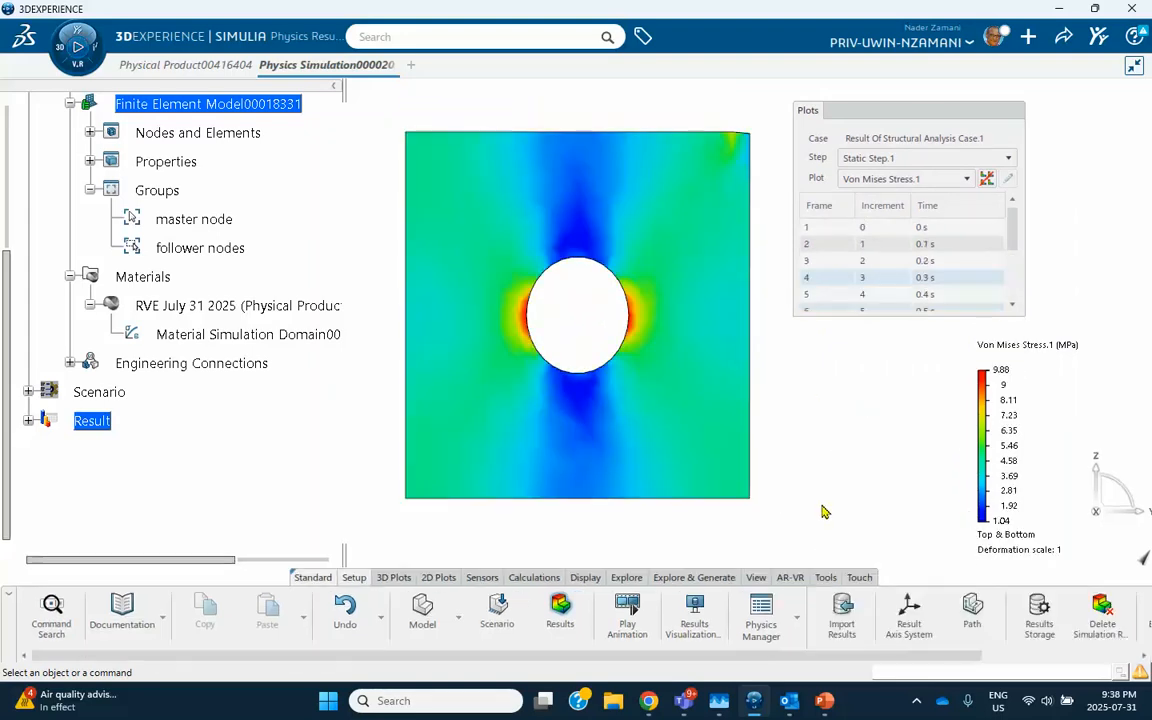
# Edit Coupling.1 under the engineering connections so the degrees of freedom are released at the reference point.
pyautogui.scroll(2, 192, 252)
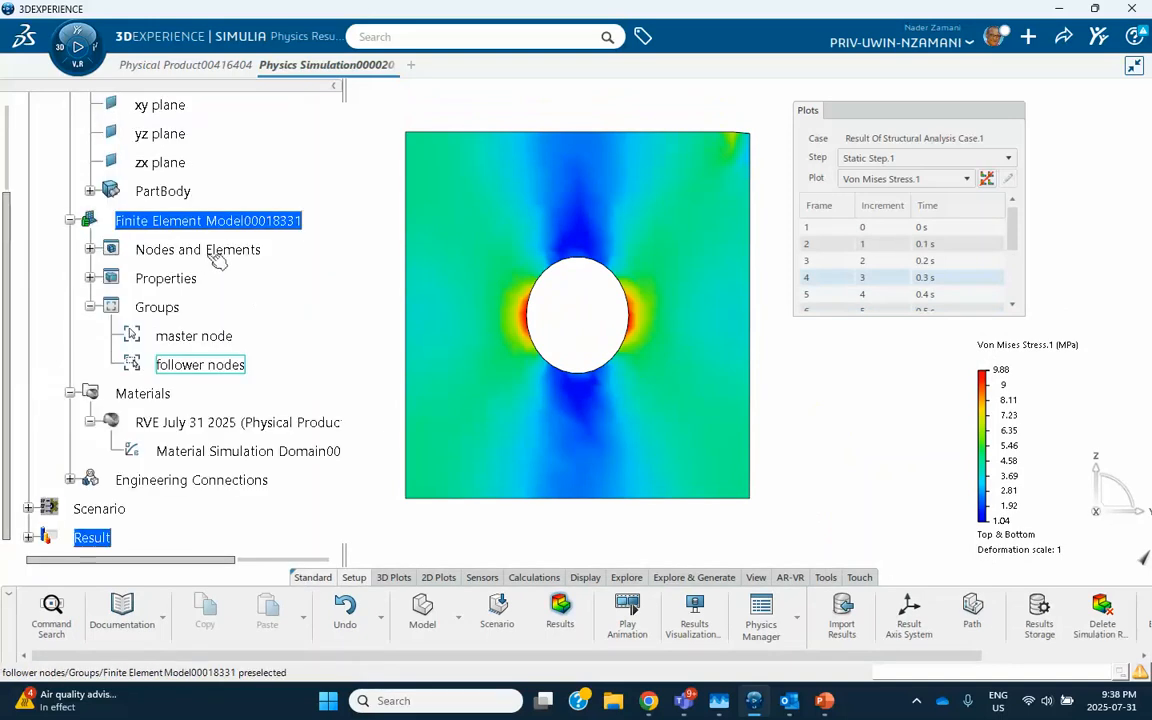
pyautogui.scroll(2, 178, 292)
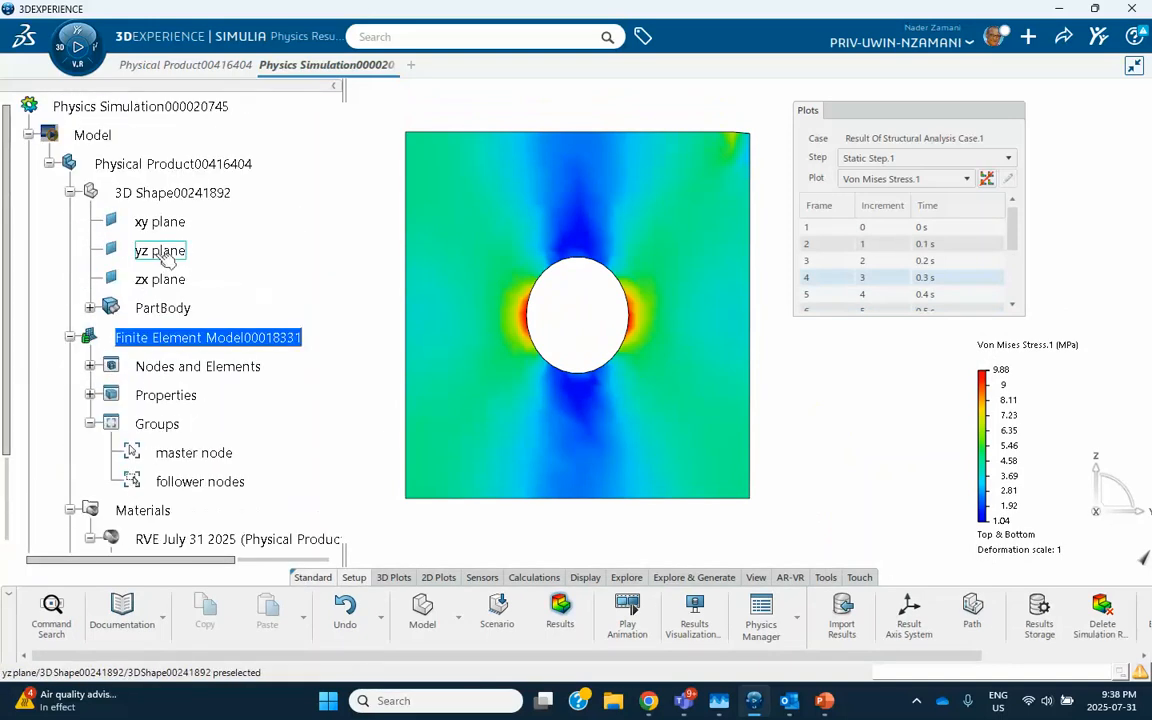
pyautogui.scroll(-3, 160, 258)
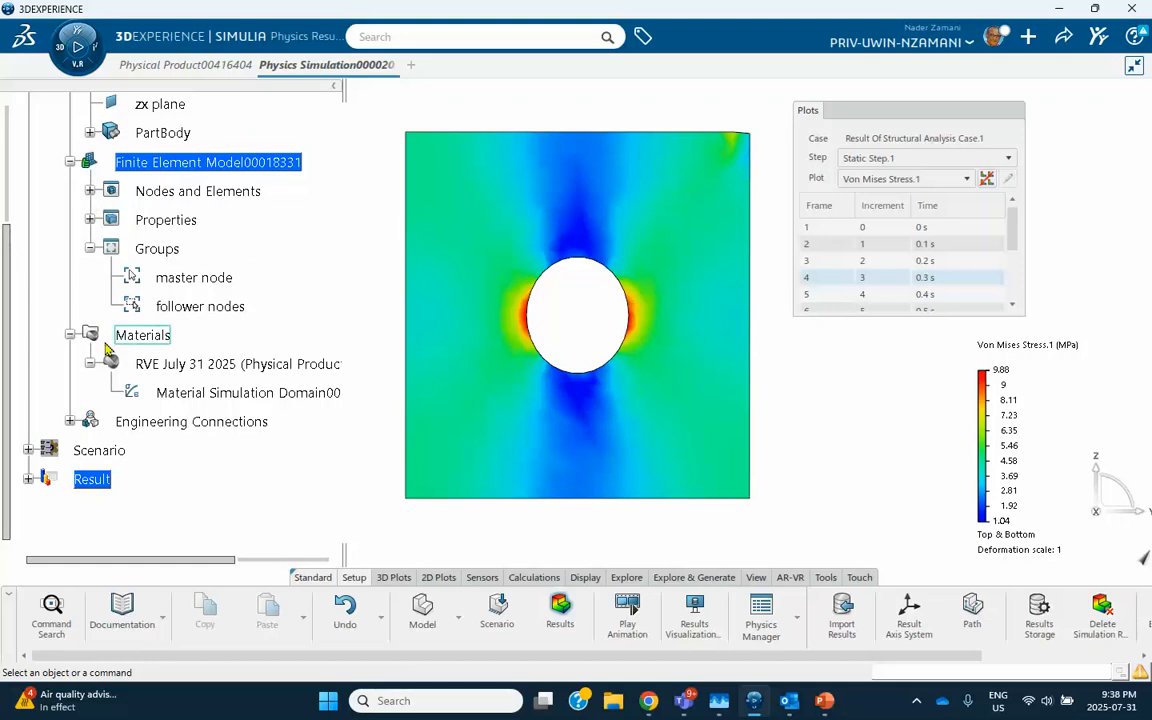
pyautogui.click(70, 421)
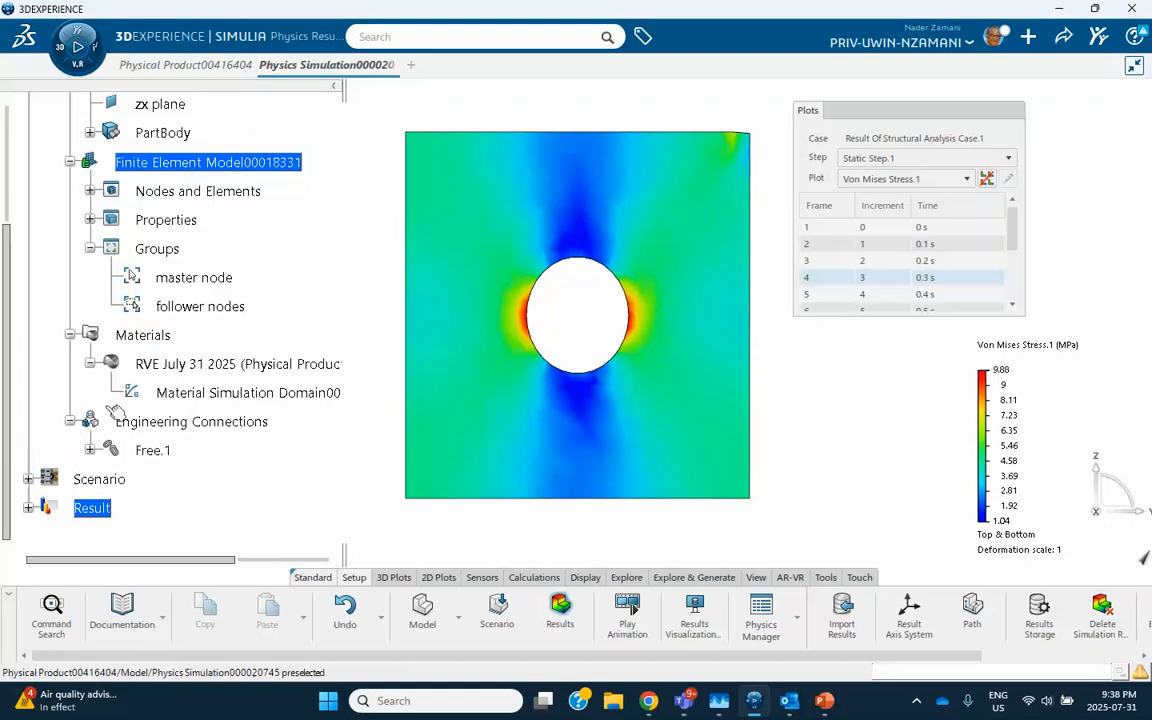
pyautogui.scroll(-3, 159, 380)
pyautogui.click(90, 334)
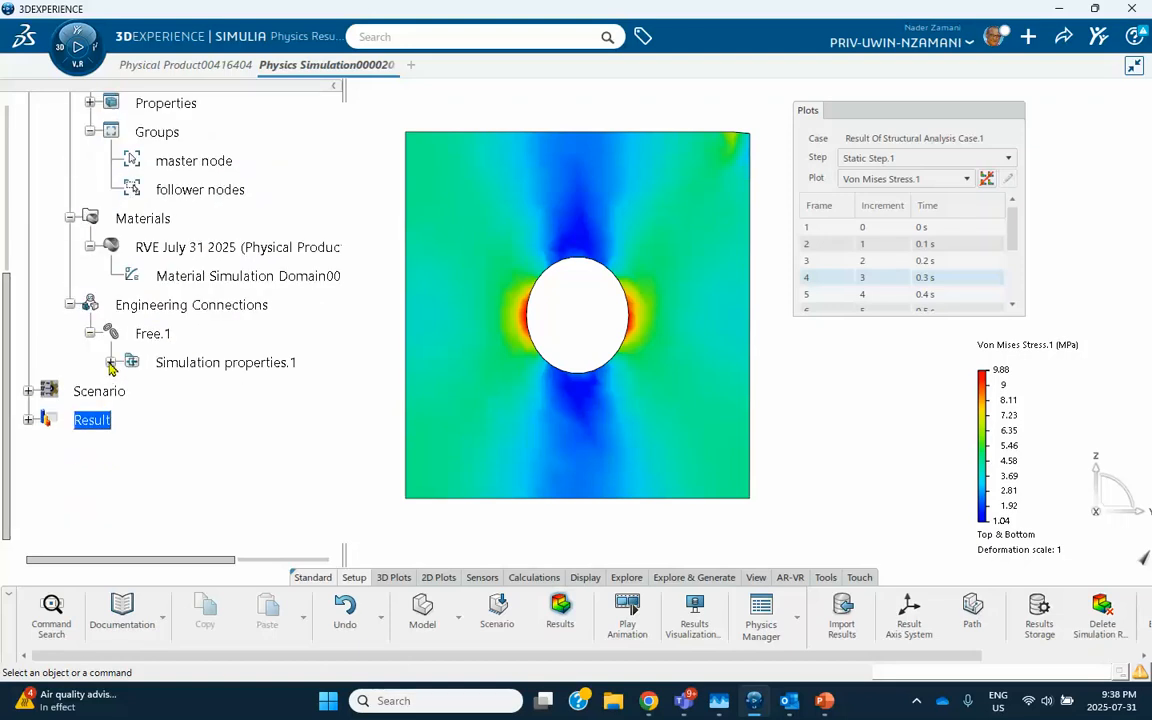
pyautogui.click(110, 362)
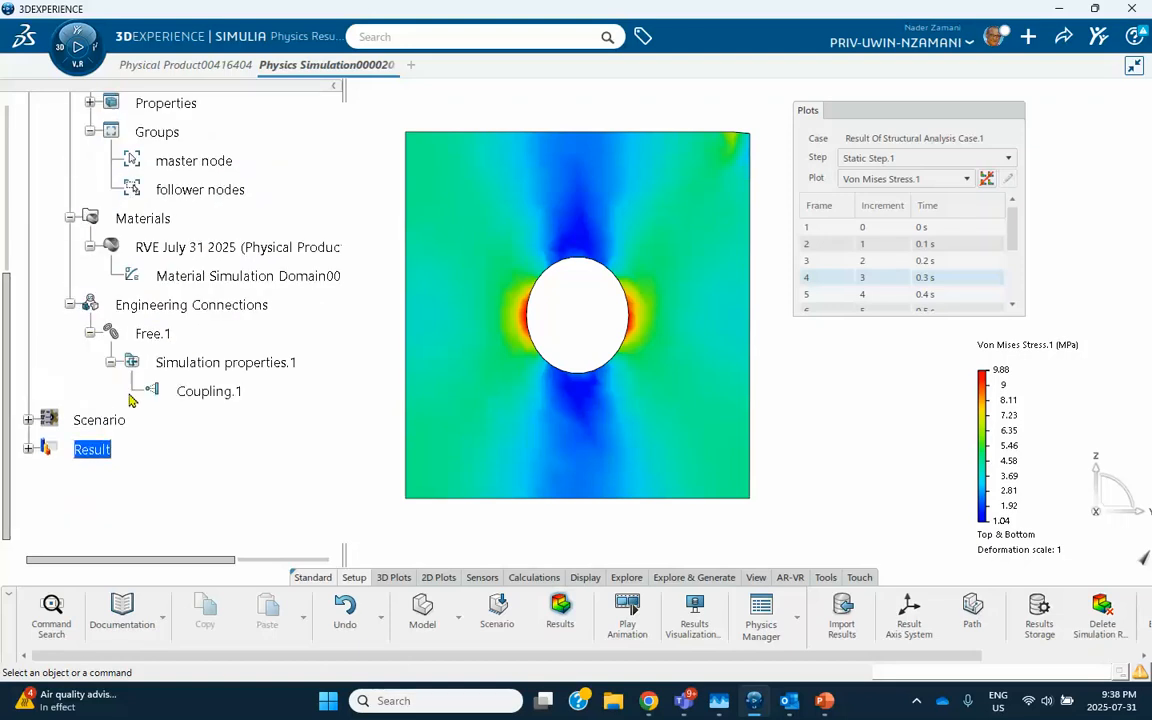
pyautogui.doubleClick(220, 392)
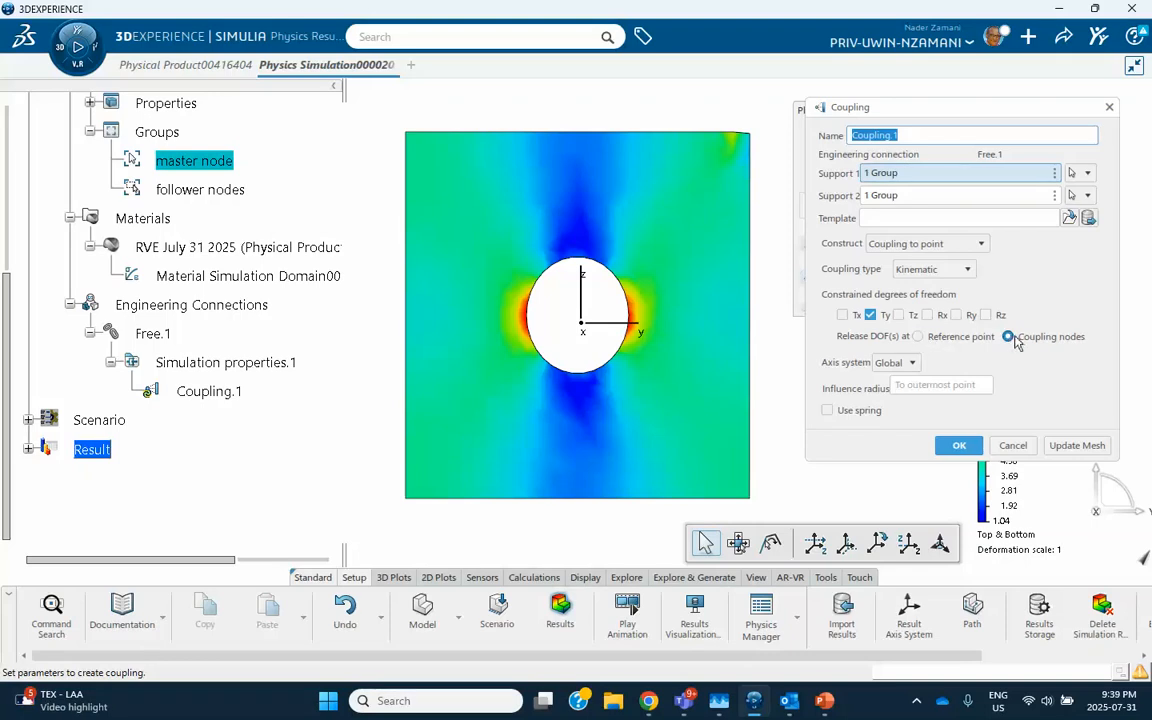
pyautogui.click(919, 338)
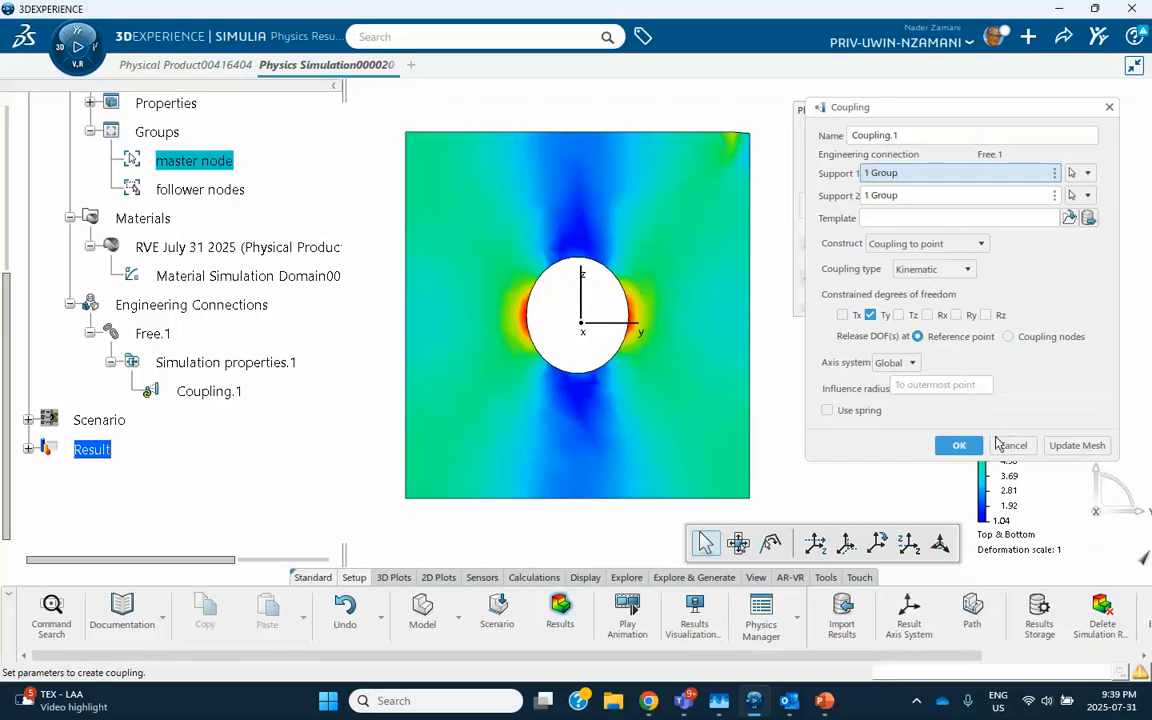
pyautogui.click(955, 445)
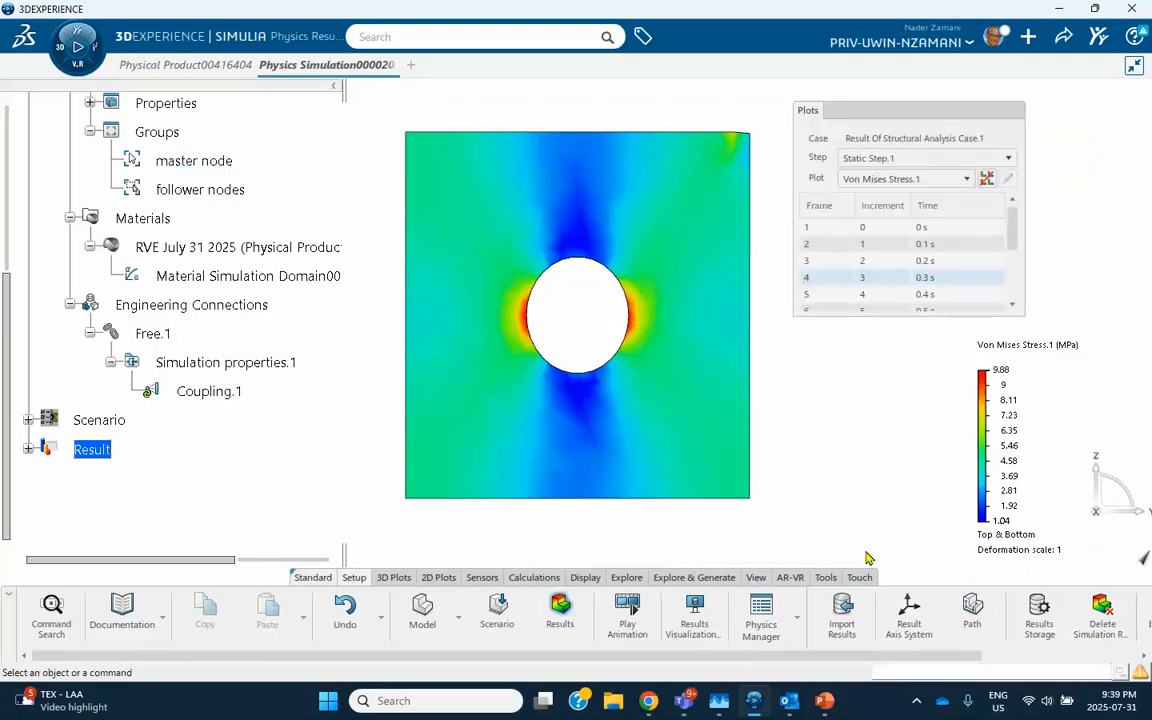
# Return to the scenario, rerun the simulation with the modified coupling, and dismiss its status report.
pyautogui.doubleClick(100, 420)
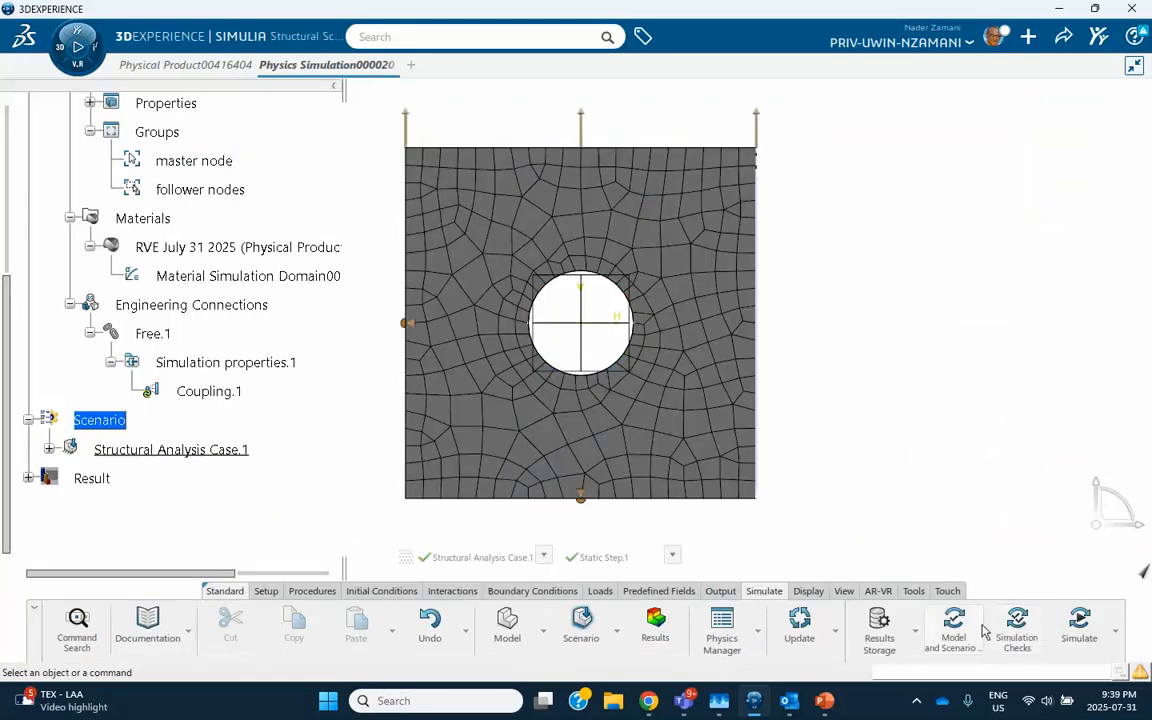
pyautogui.click(1079, 625)
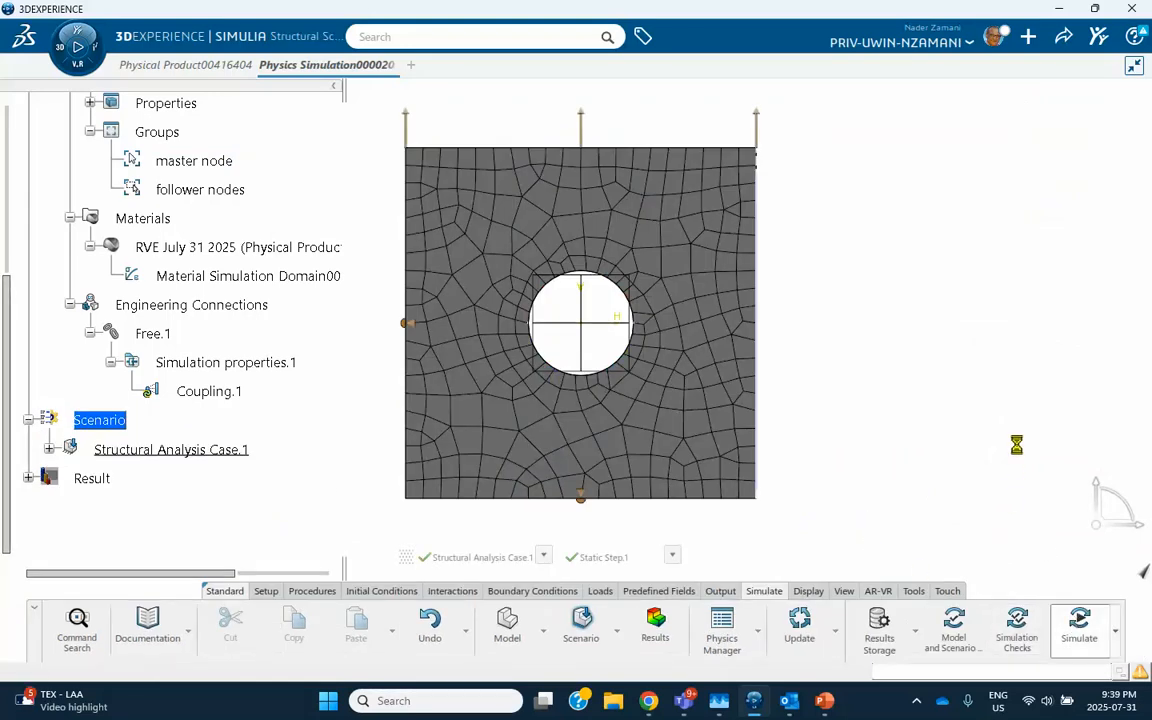
pyautogui.click(1063, 539)
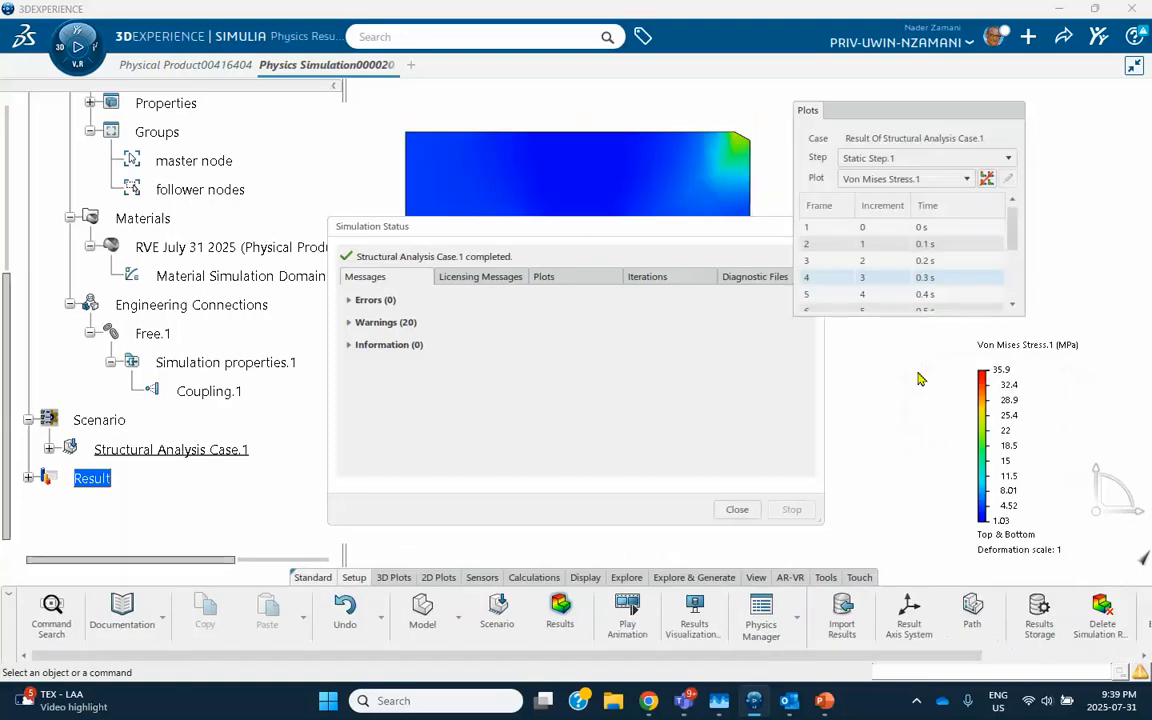
pyautogui.click(737, 509)
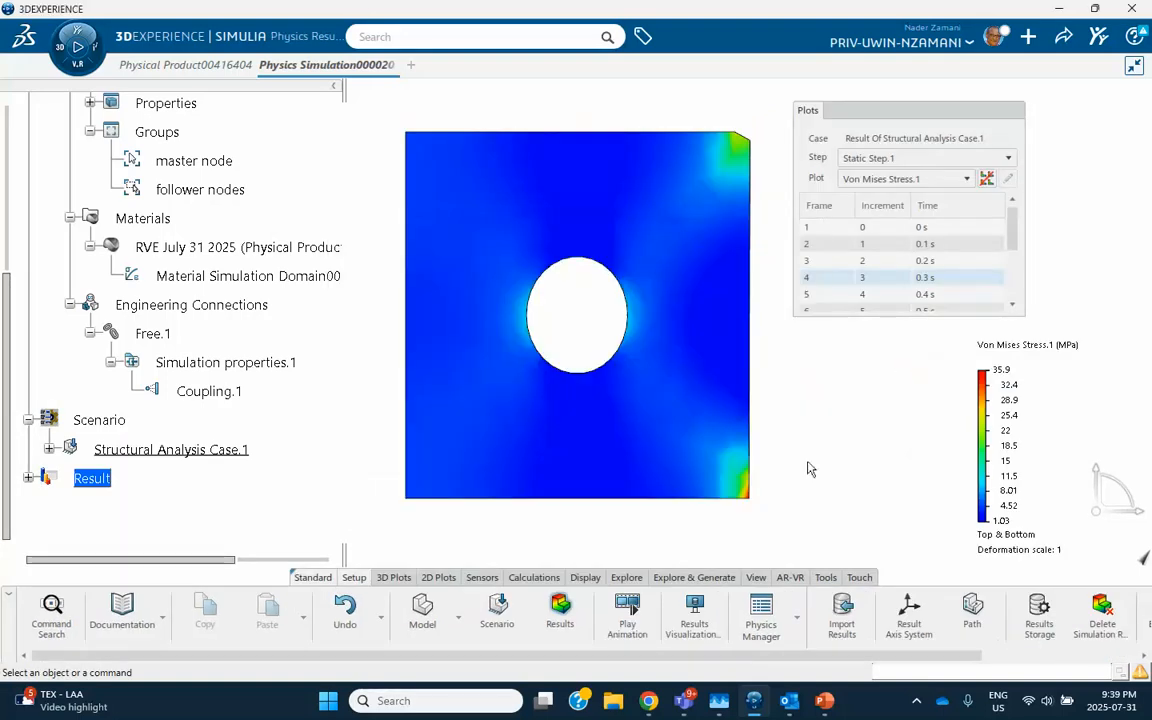
# View the new Displacement.1 plot at 0.3 s, and return to the Von Mises Stress.1 plot.
pyautogui.click(878, 179)
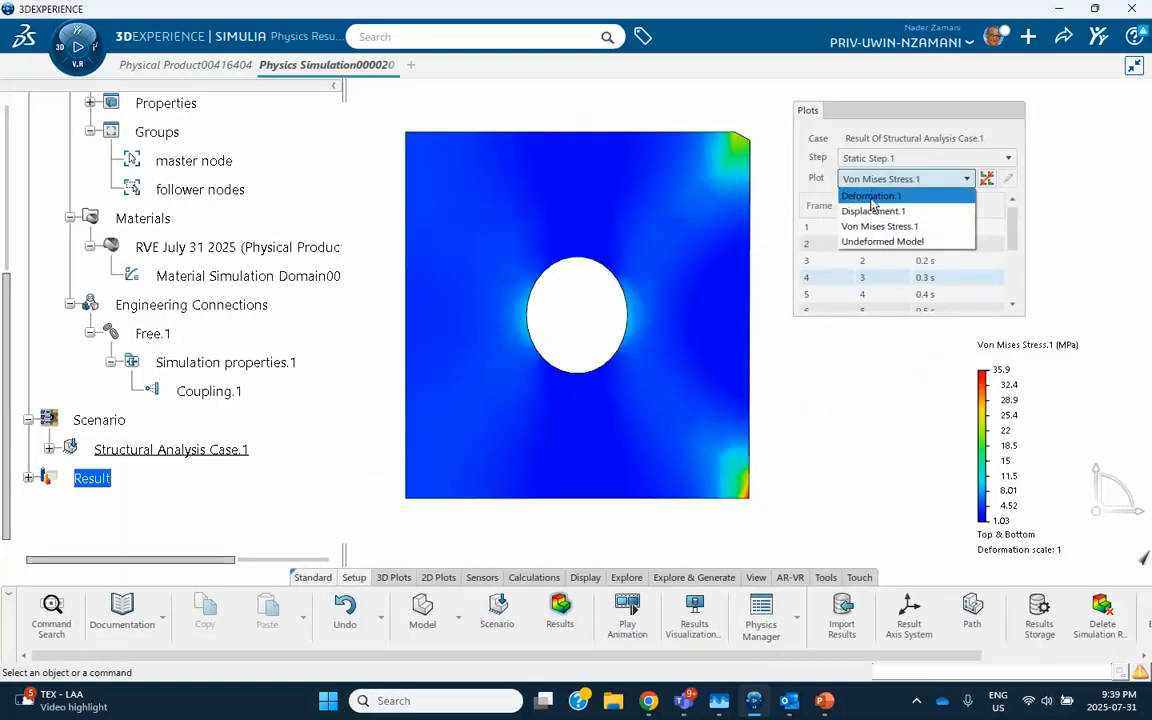
pyautogui.click(873, 211)
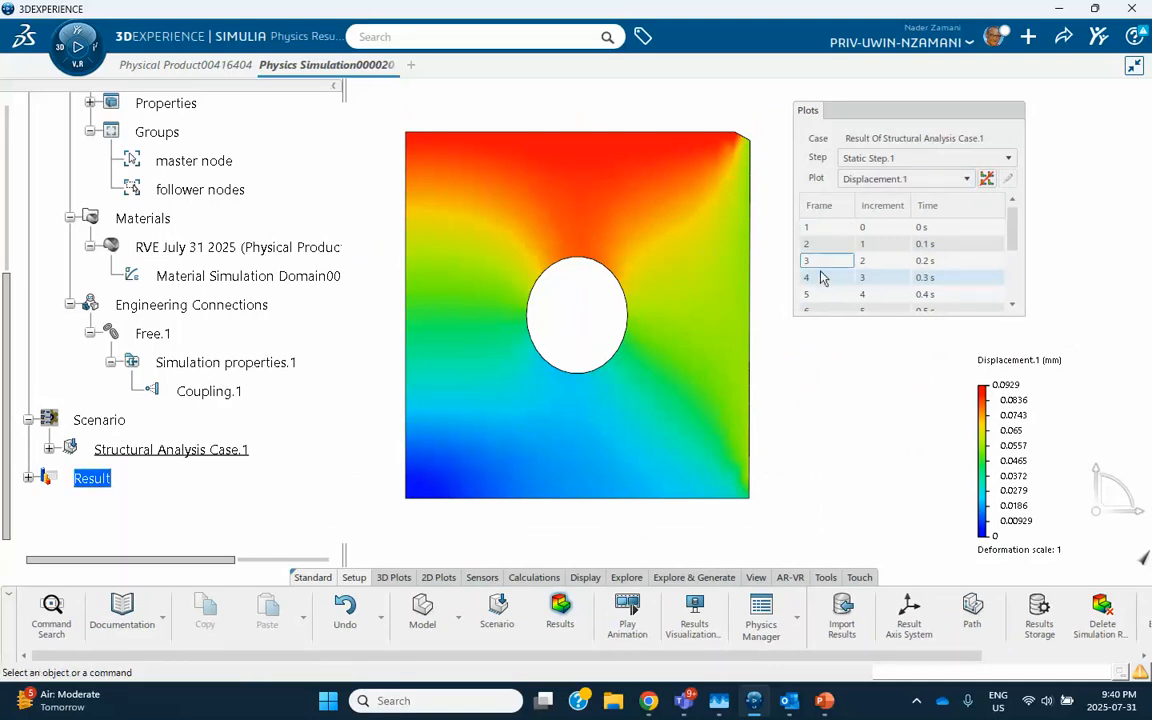
pyautogui.click(880, 179)
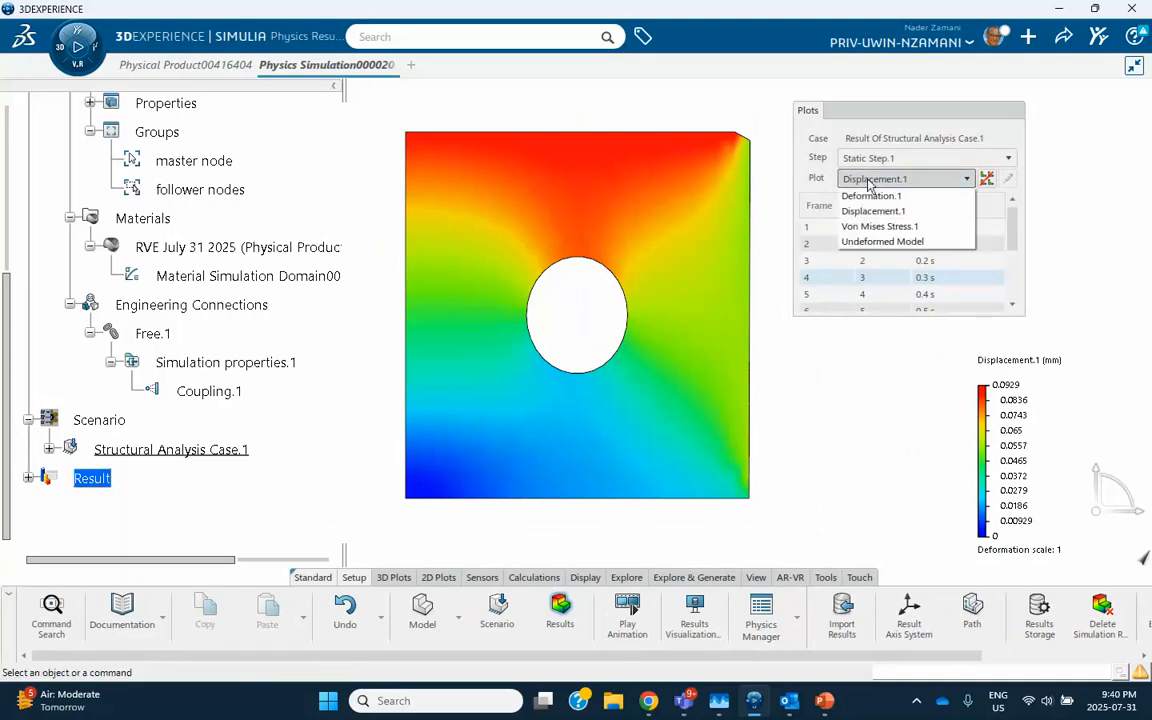
pyautogui.click(879, 226)
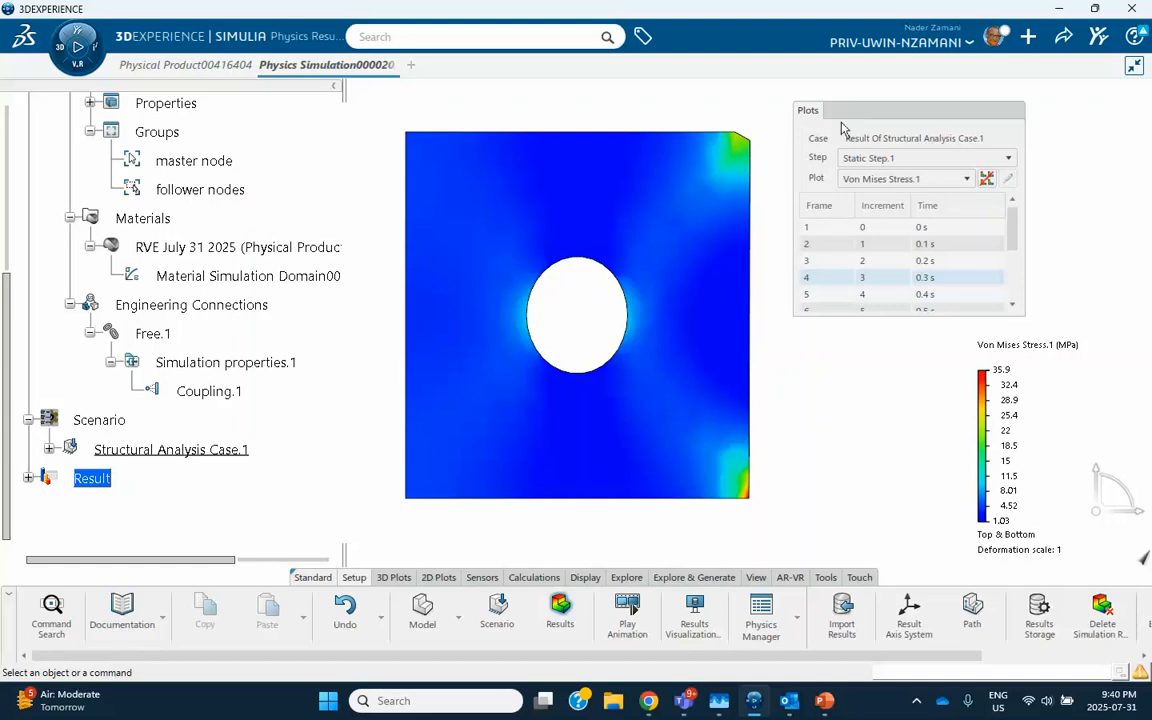
# Set the deformation scale factor of the Von Mises Stress.1 contour plot to 100 and confirm the plot edit.
pyautogui.doubleClick(674, 232)
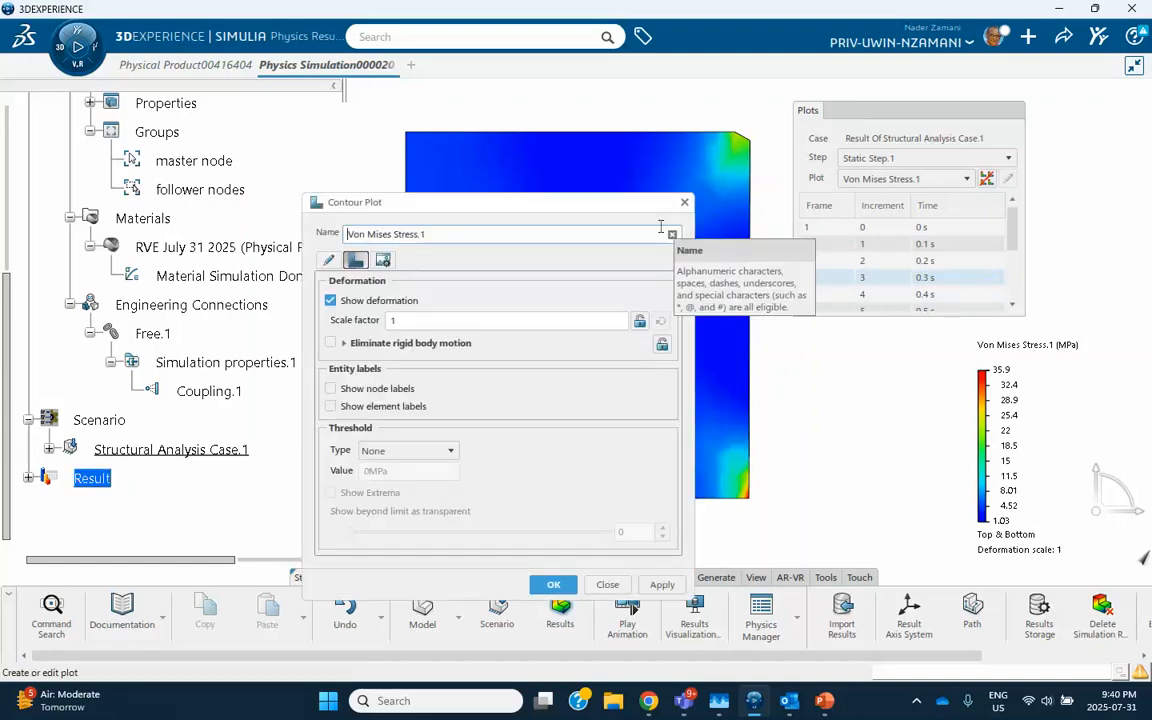
pyautogui.click(401, 321)
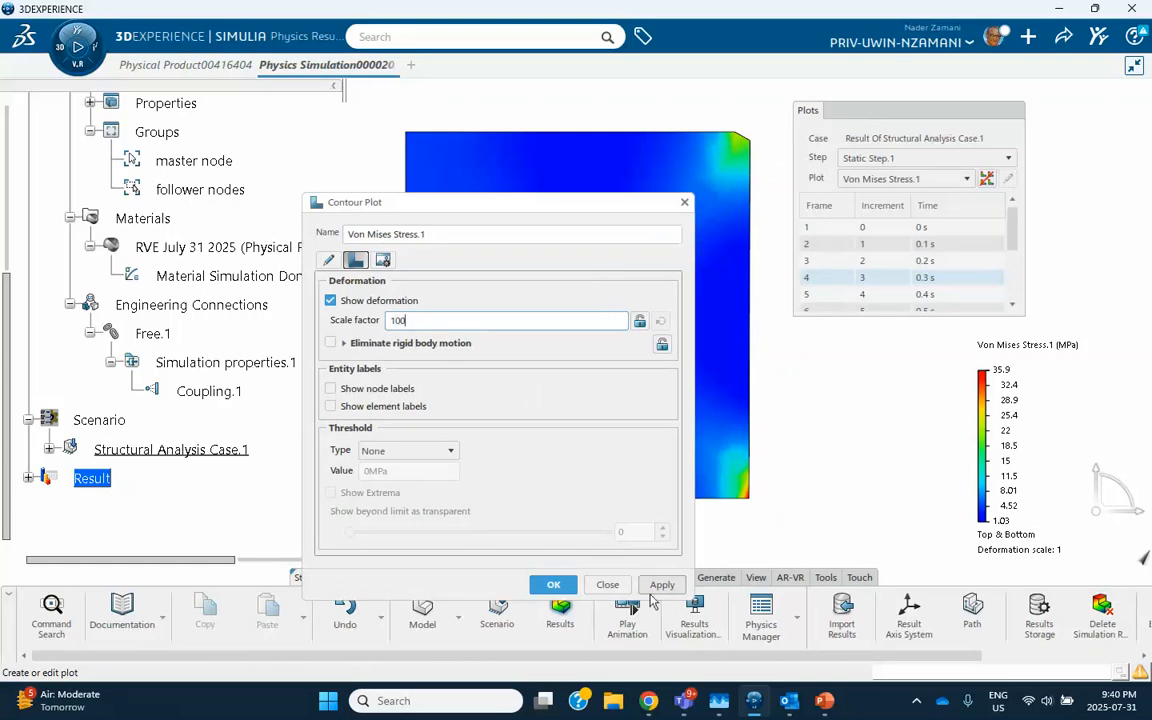
pyautogui.click(659, 589)
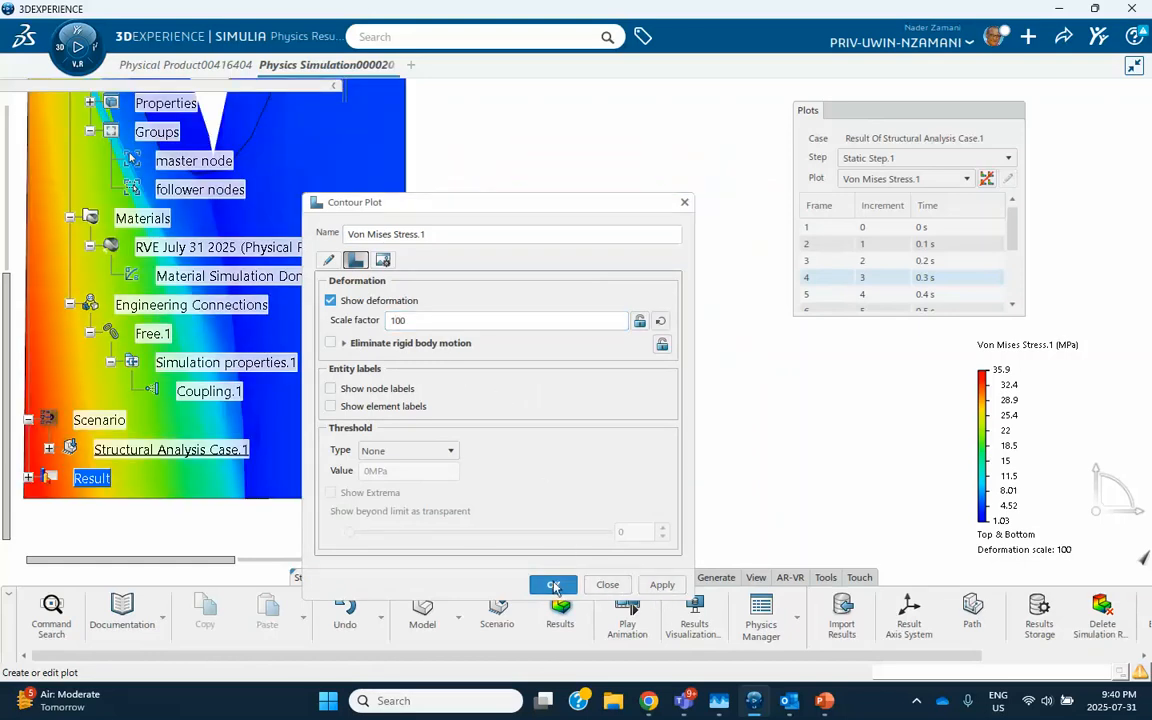
pyautogui.moveTo(338, 254); pyautogui.dragTo(613, 404, button='middle')
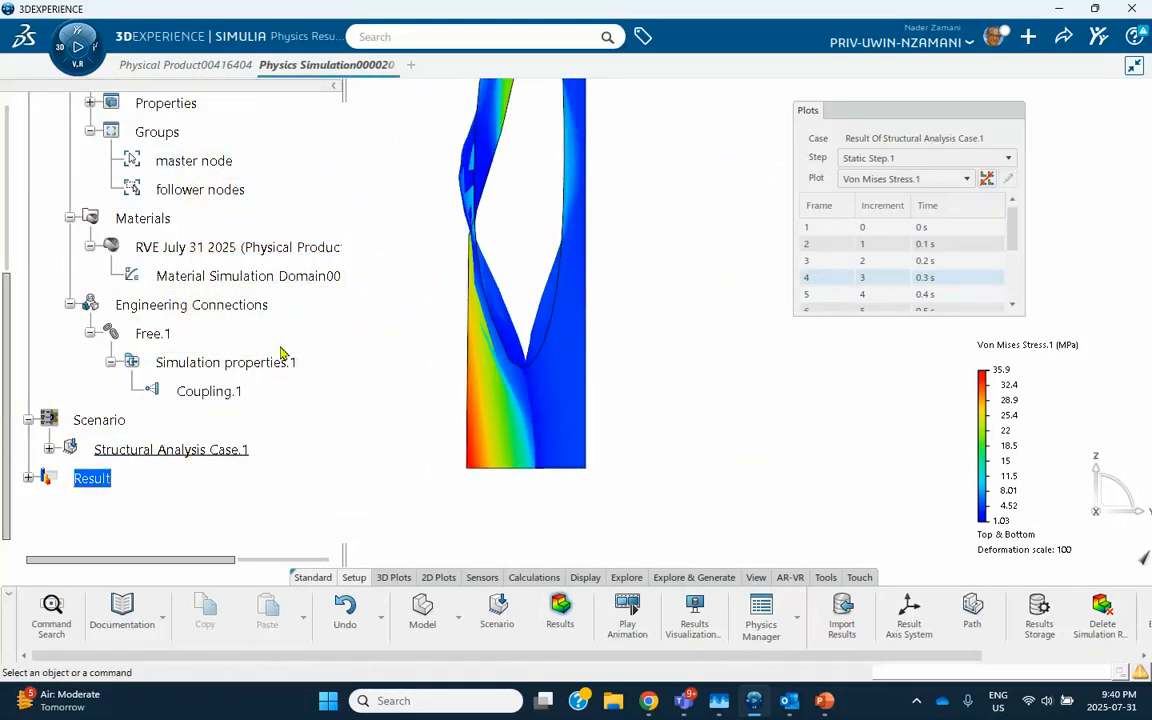
# Review the settings of Coupling.1, and delete Simulation properties.1 with its coupling from the Free.1 engineering connection.
pyautogui.click(210, 391)
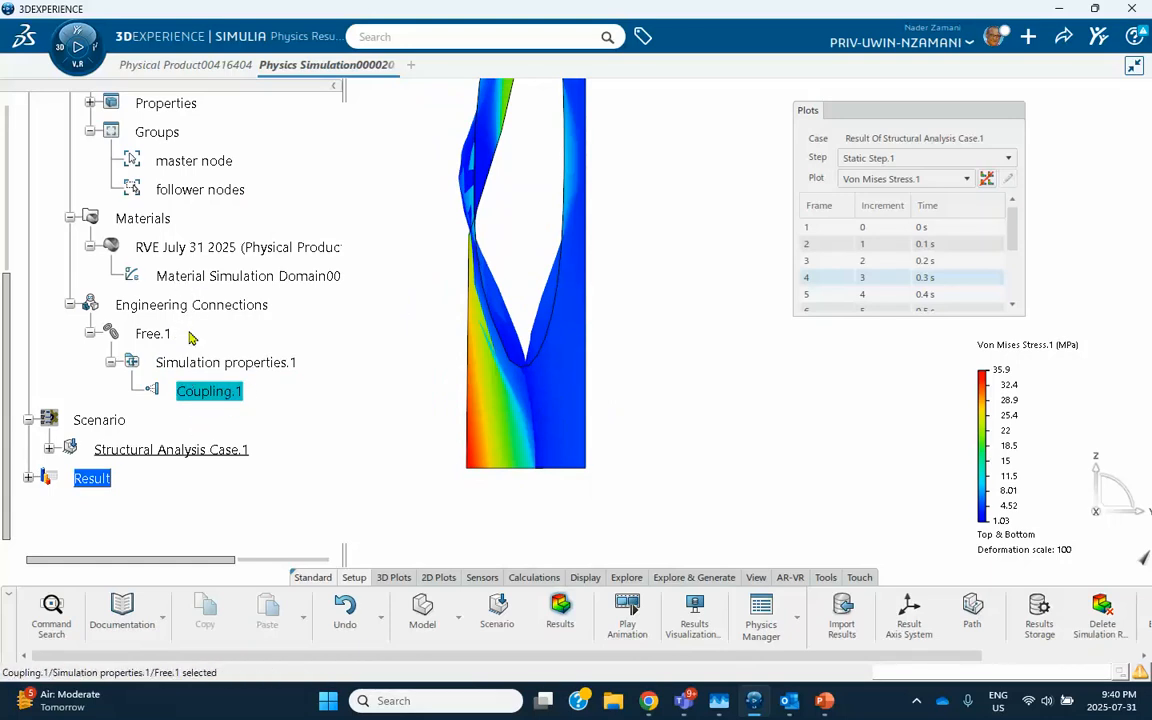
pyautogui.doubleClick(209, 391)
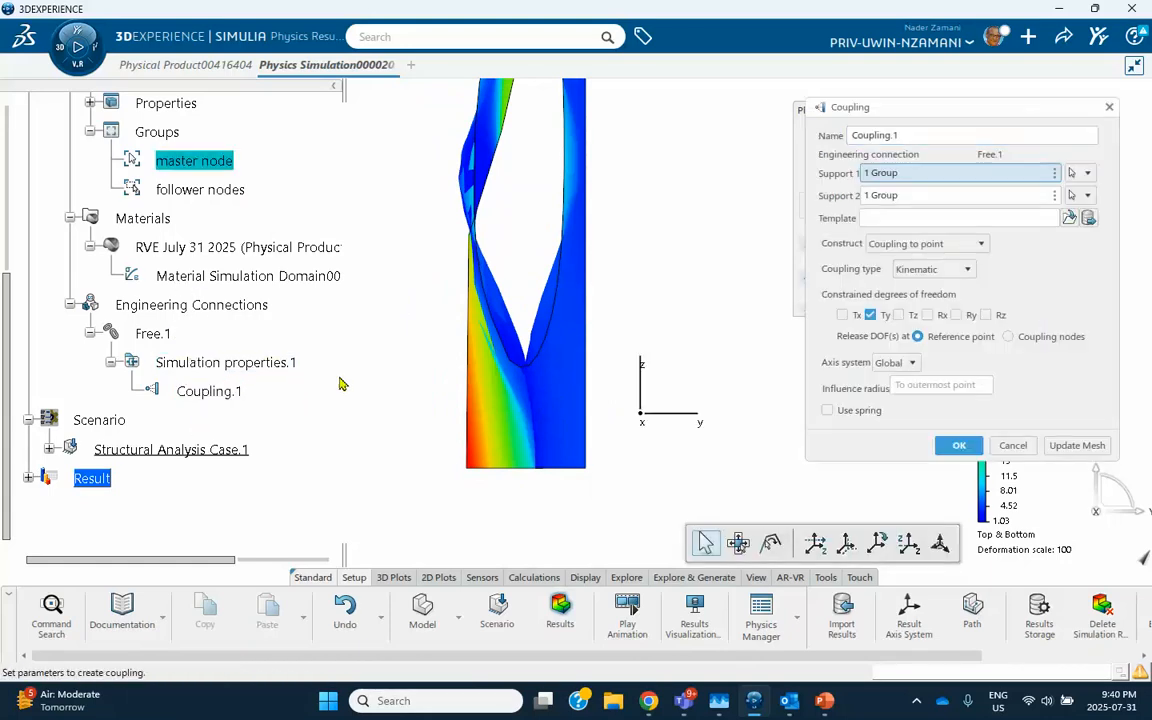
pyautogui.click(958, 445)
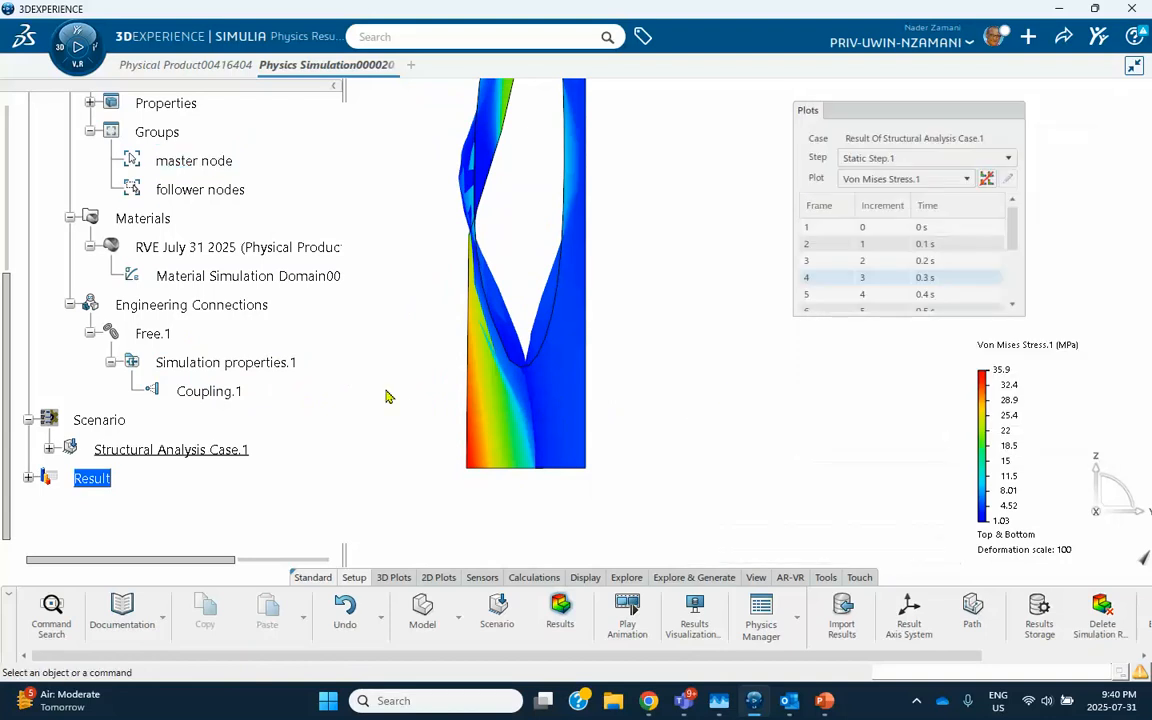
pyautogui.rightClick(272, 368)
pyautogui.click(300, 589)
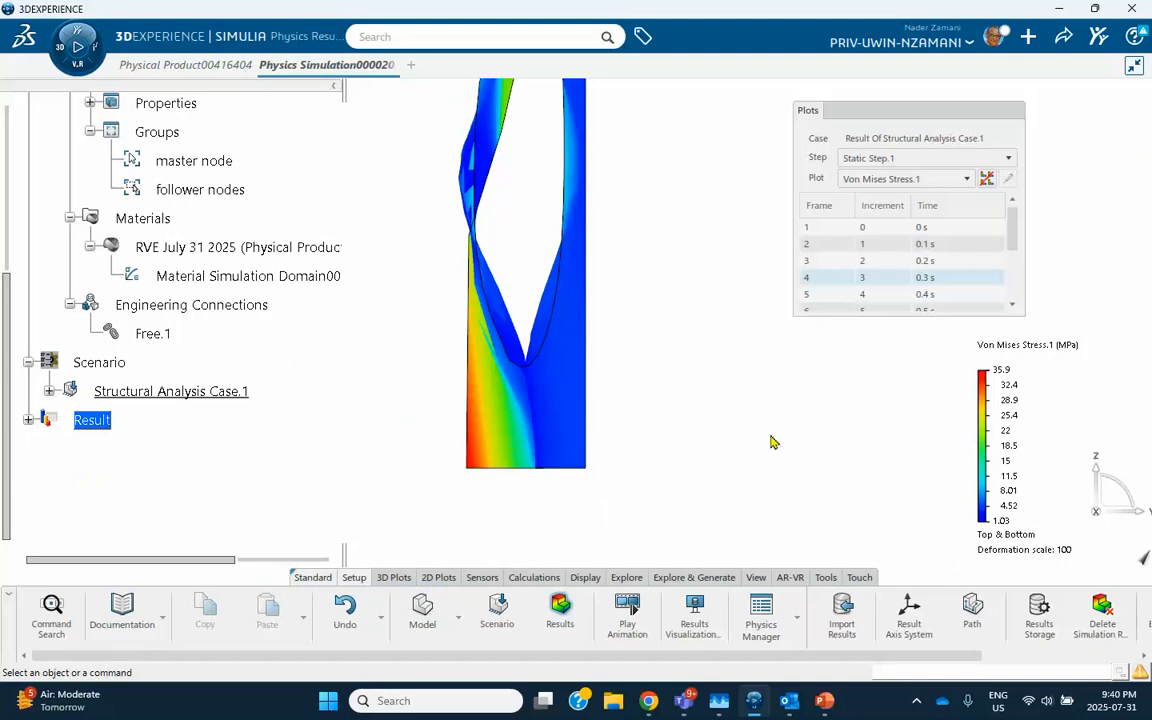
# Return to the scenario, rerun the simulation without the coupling, and dismiss its status report.
pyautogui.doubleClick(97, 362)
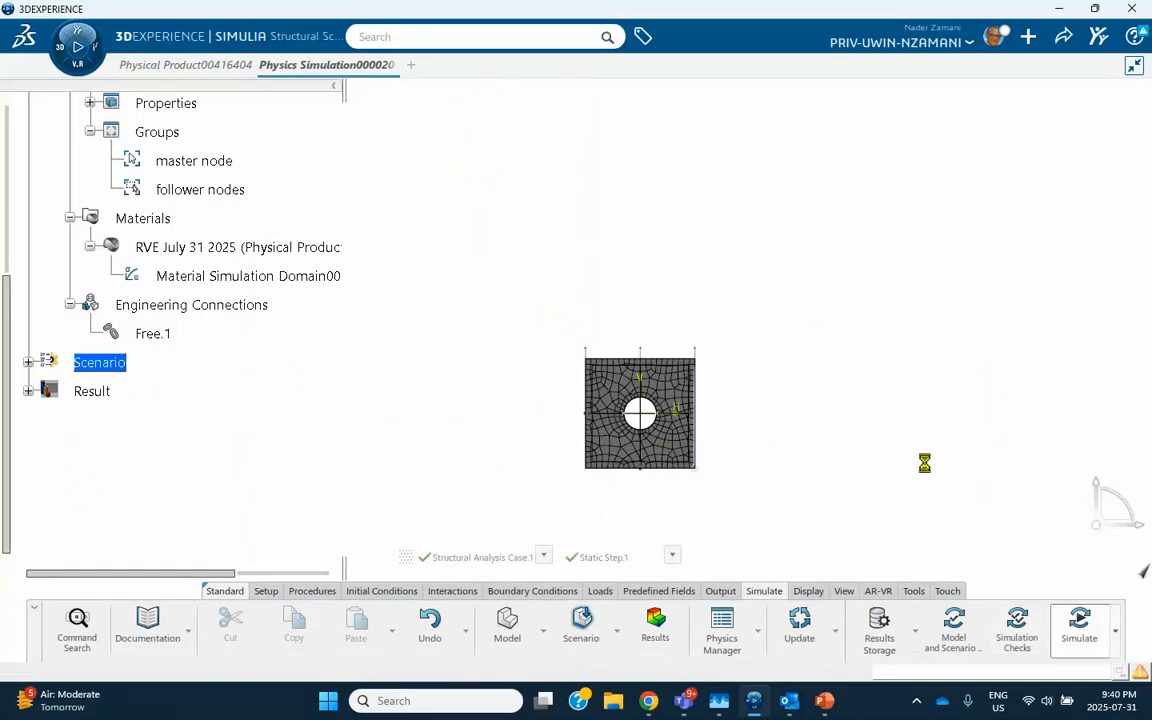
pyautogui.press('Return')
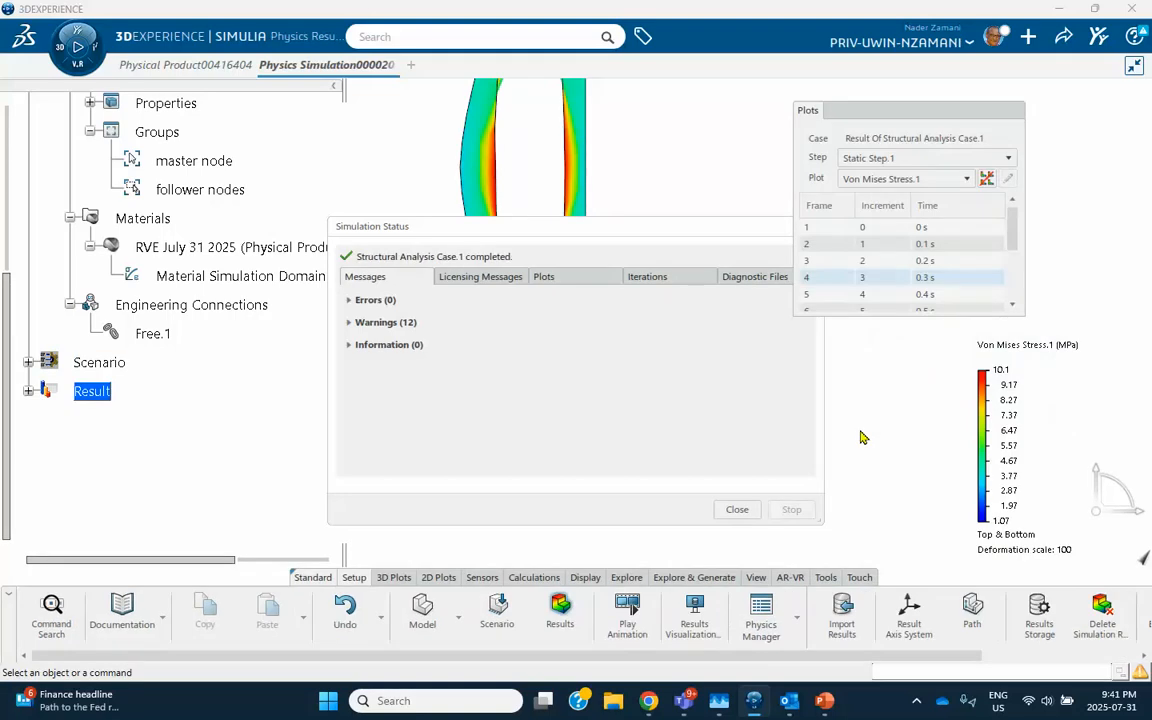
pyautogui.click(738, 509)
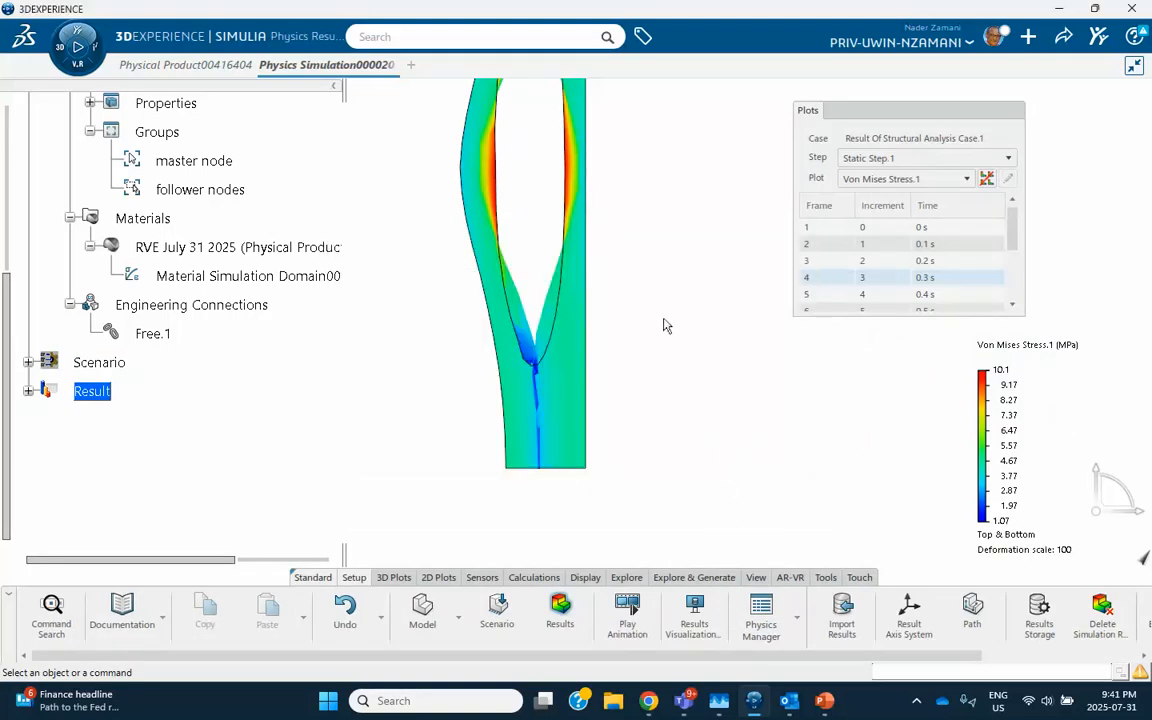
# View the uncoupled Von Mises Stress.1 plot at 1 s and examine the plate's deformed shape and the stresses around the hole.
pyautogui.moveTo(667, 325); pyautogui.dragTo(666, 291, button='middle')
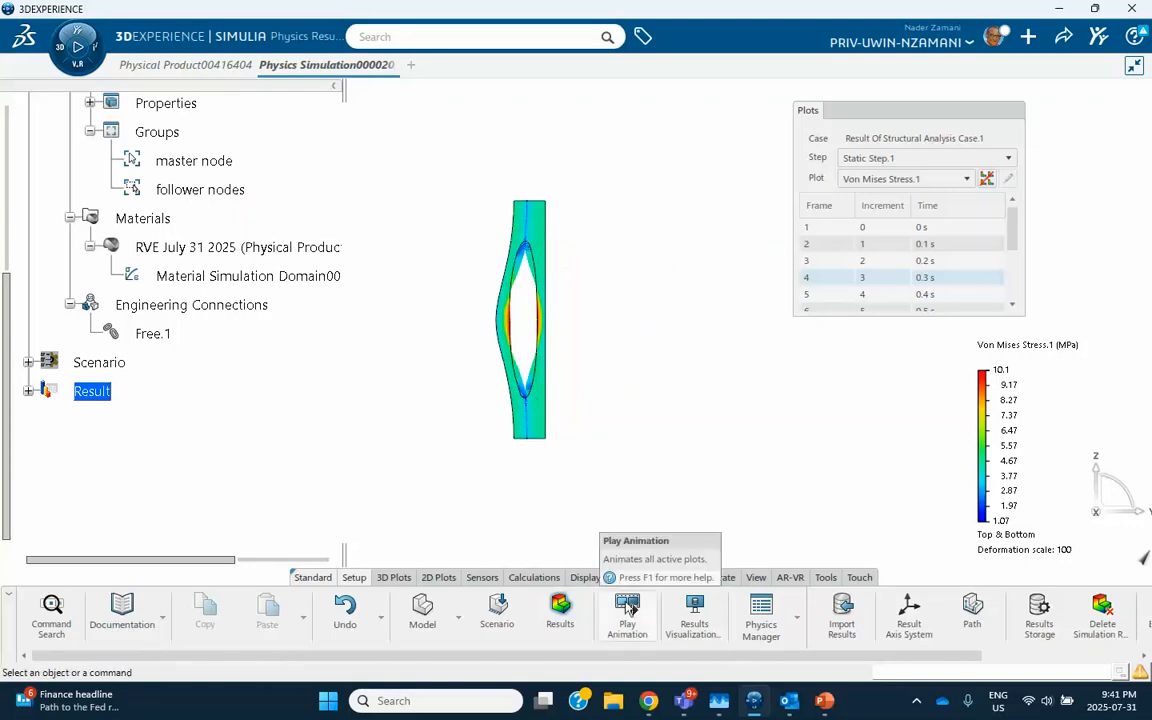
pyautogui.click(818, 228)
pyautogui.click(828, 262)
pyautogui.click(846, 295)
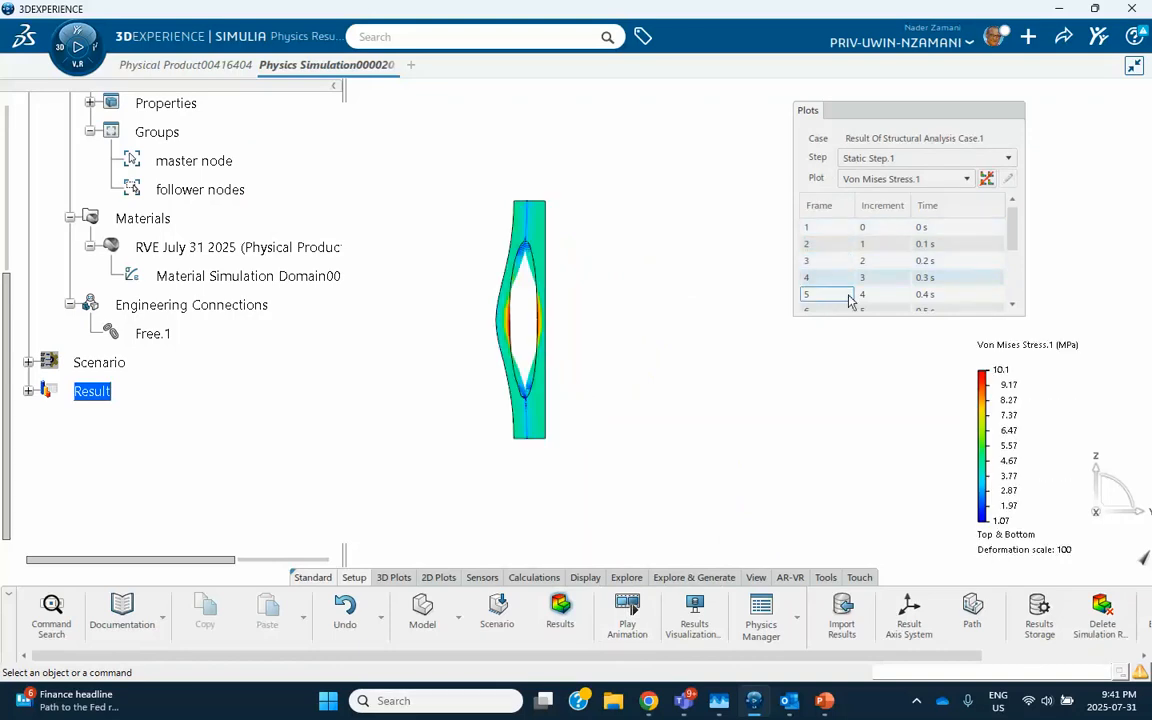
pyautogui.scroll(-3, 849, 297)
pyautogui.click(849, 291)
pyautogui.click(850, 303)
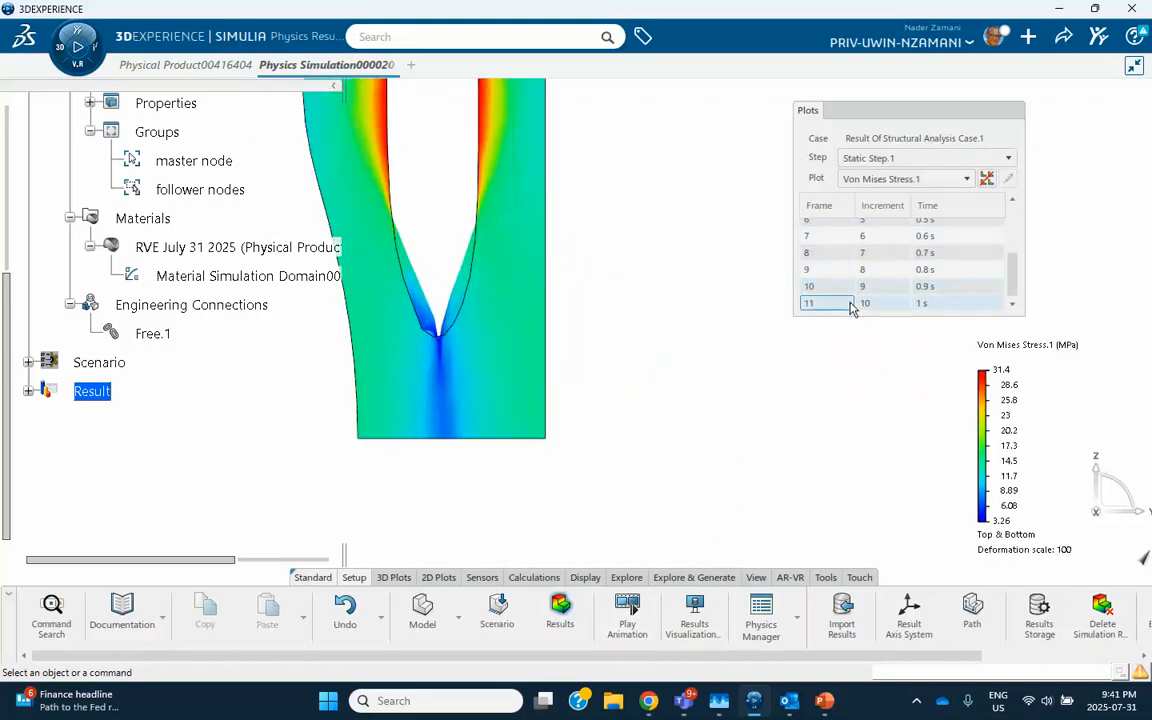
pyautogui.click(808, 270)
pyautogui.moveTo(563, 265); pyautogui.dragTo(652, 370, button='middle')
pyautogui.moveTo(580, 315)
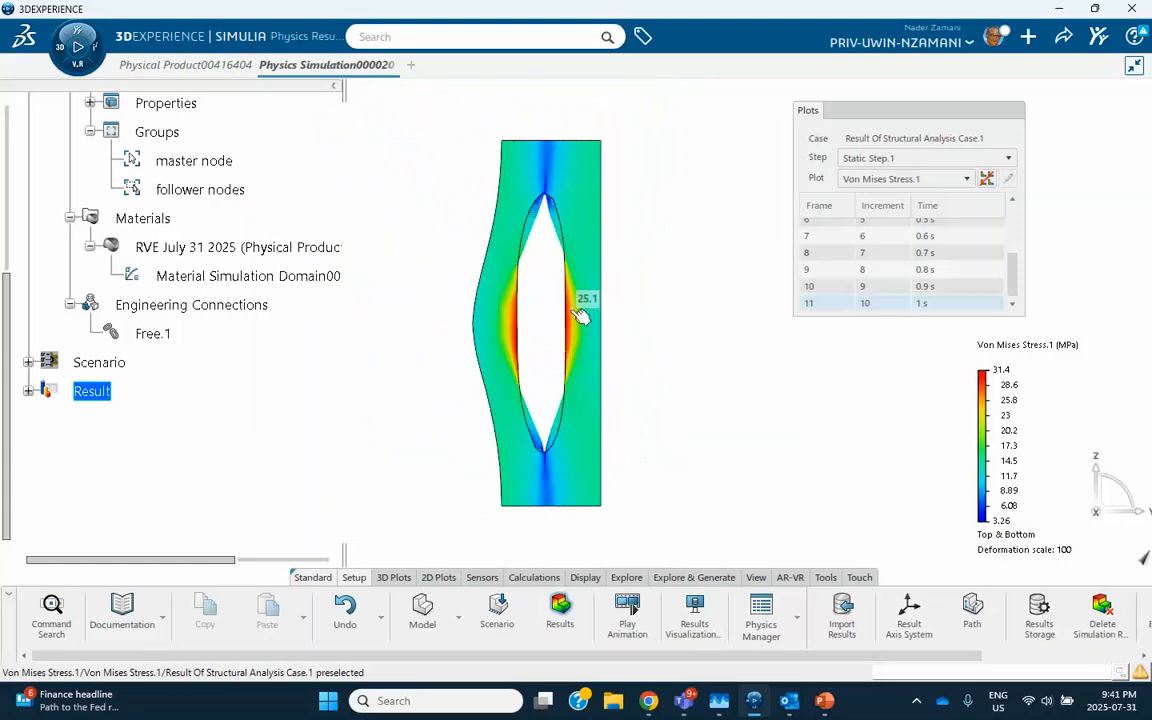
pyautogui.moveTo(550, 246); pyautogui.dragTo(675, 318, button='middle')
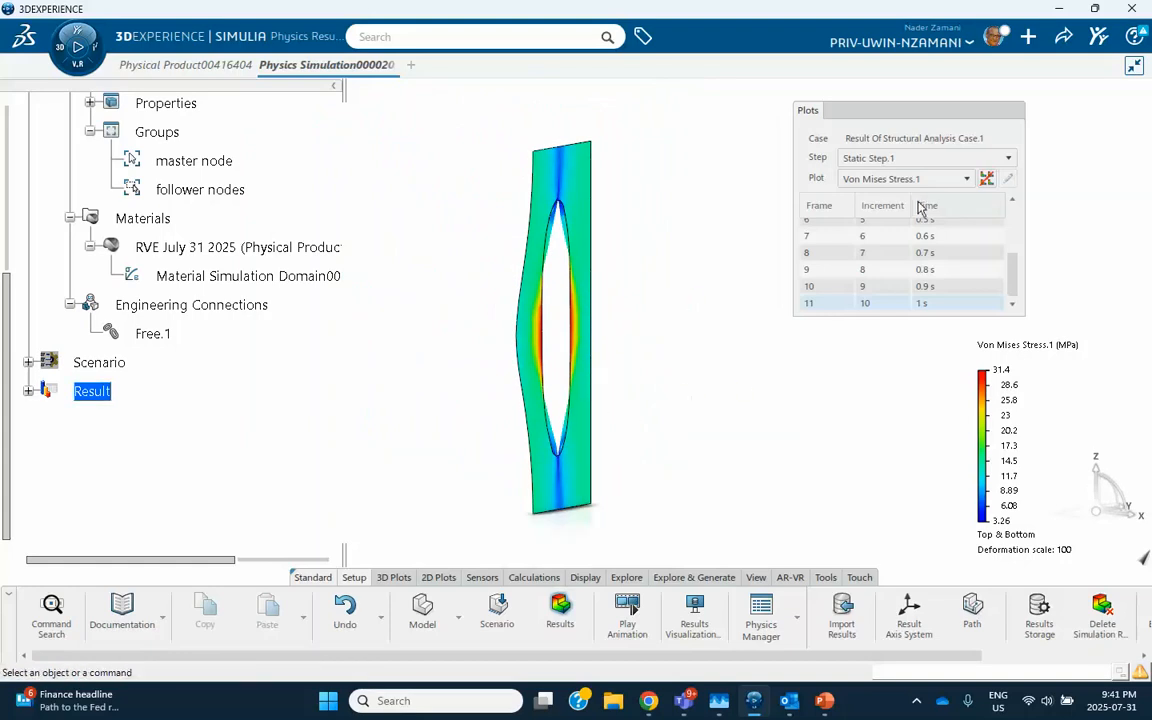
# Show the Displacement.1 plot at 1 s and turn the plate to face the front view.
pyautogui.click(890, 178)
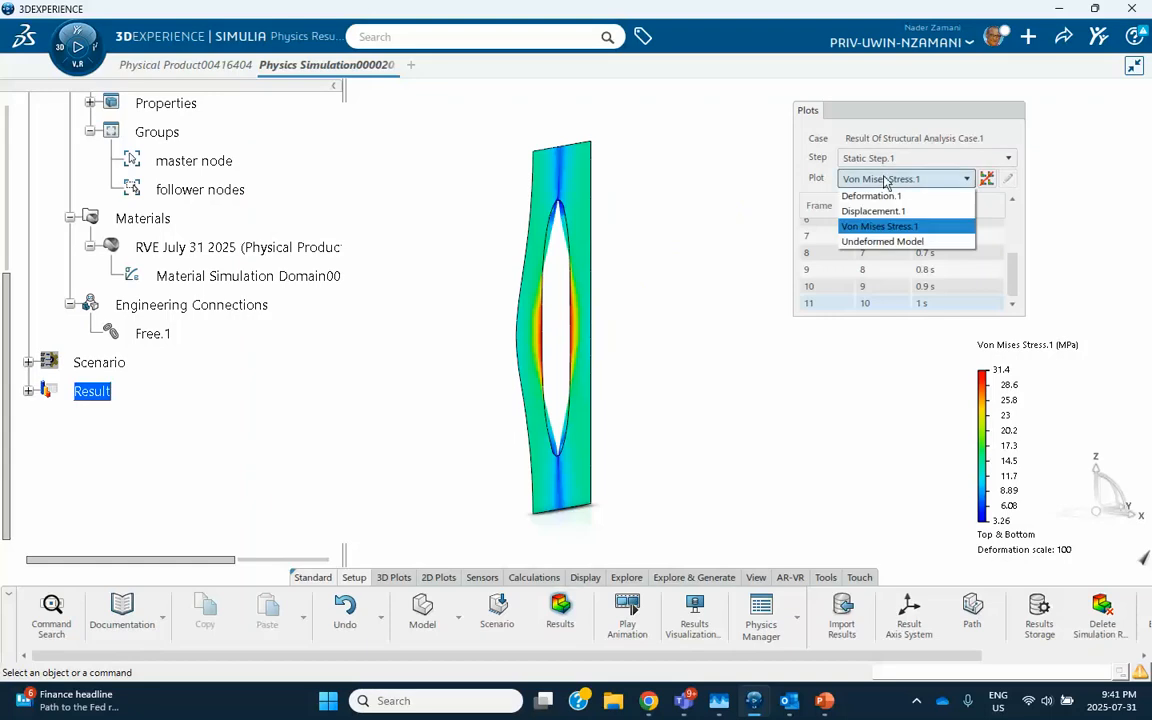
pyautogui.click(884, 208)
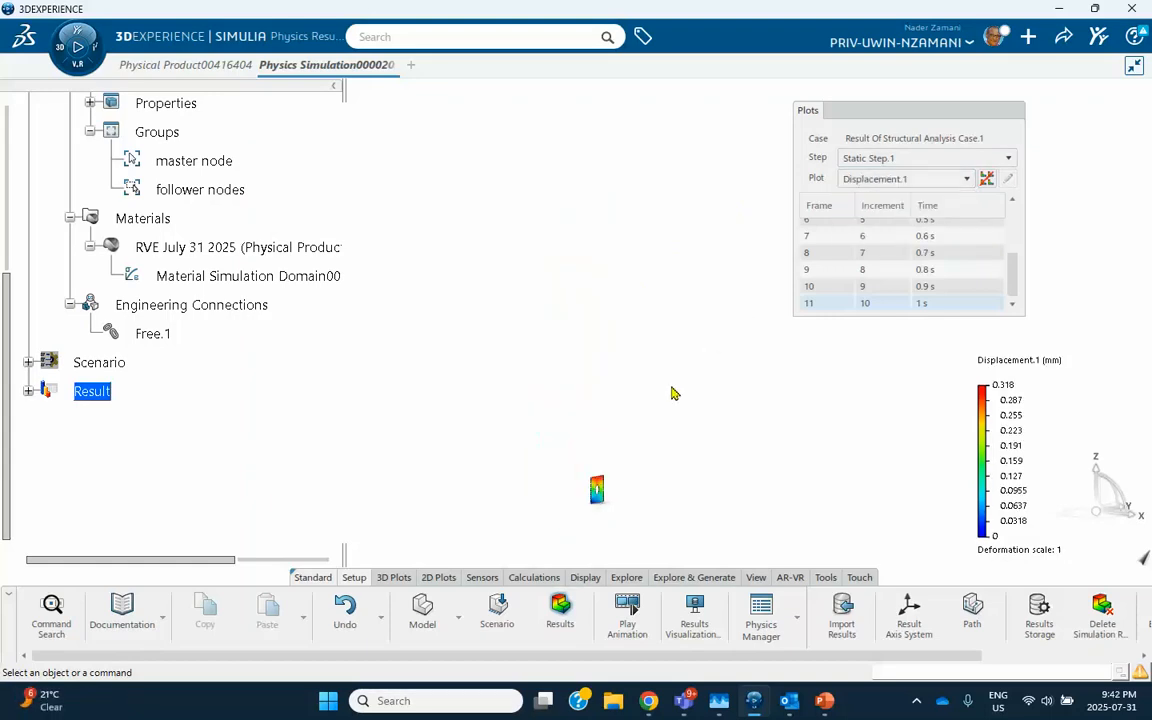
pyautogui.moveTo(621, 479); pyautogui.dragTo(586, 185, button='middle')
pyautogui.click(617, 395)
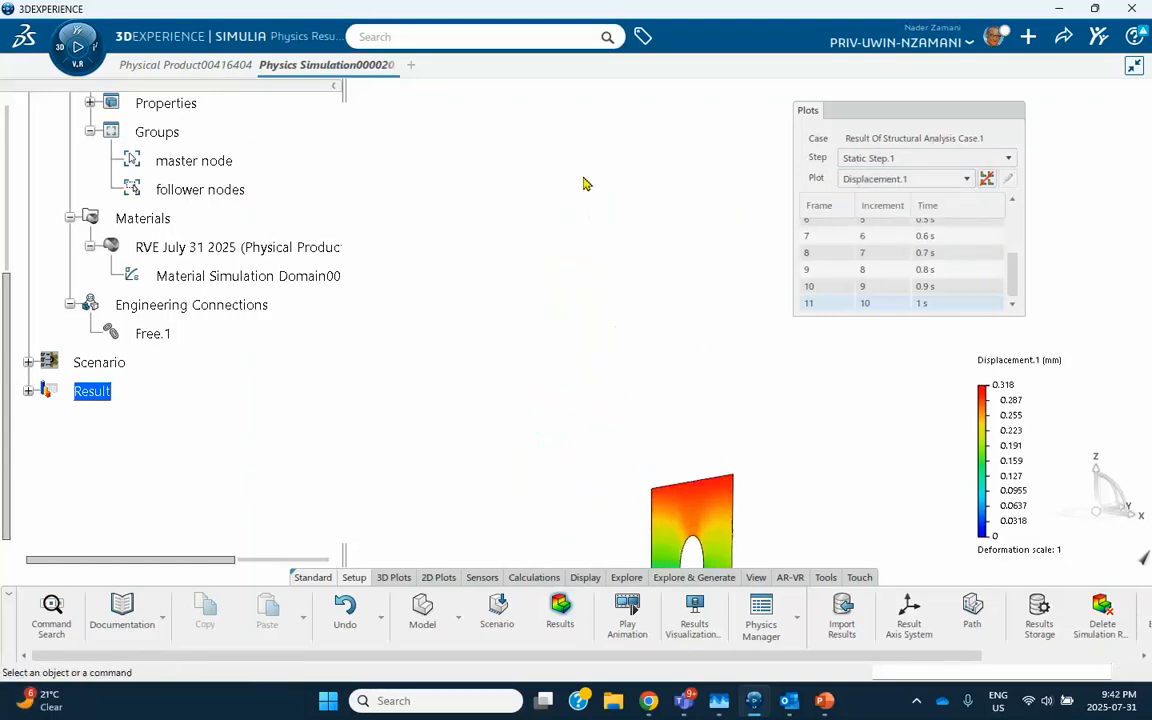
pyautogui.moveTo(570, 314); pyautogui.dragTo(554, 269, button='middle')
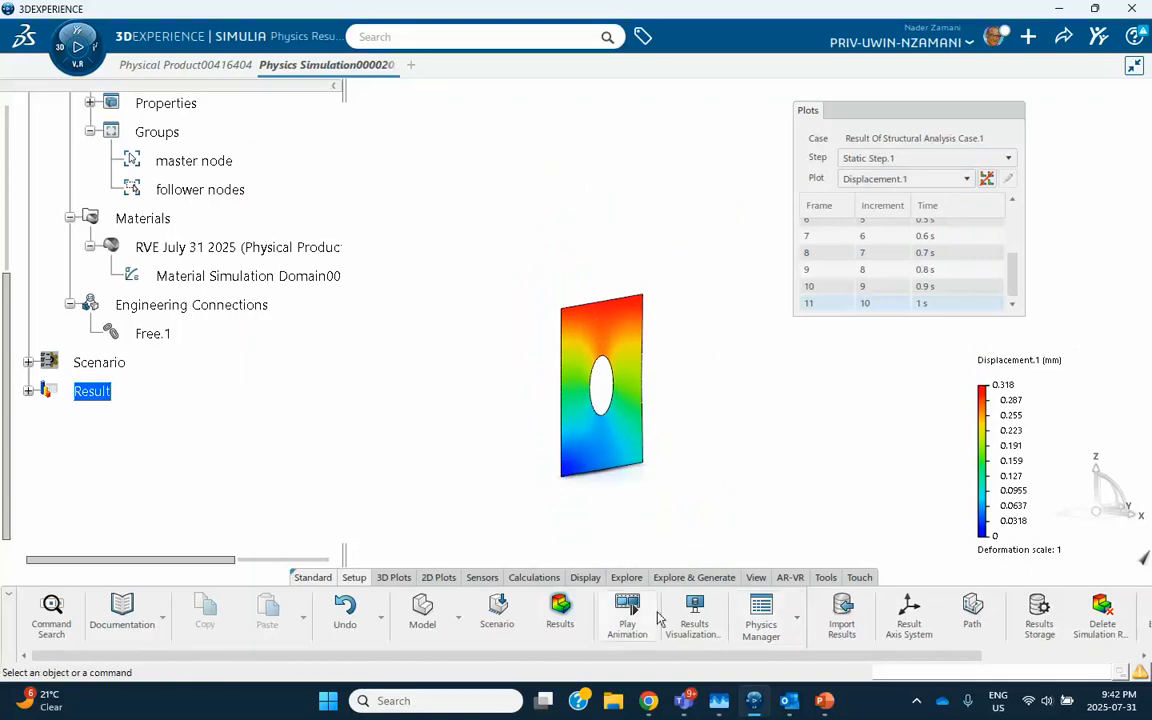
pyautogui.click(756, 577)
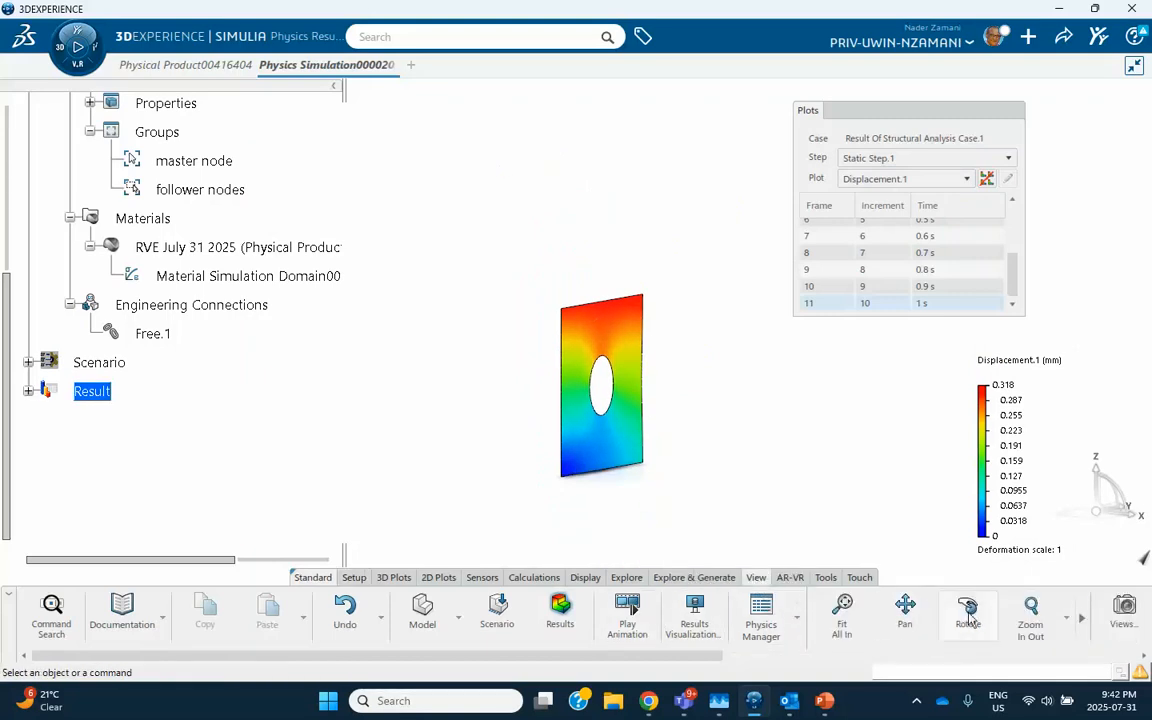
pyautogui.scroll(-4, 772, 624)
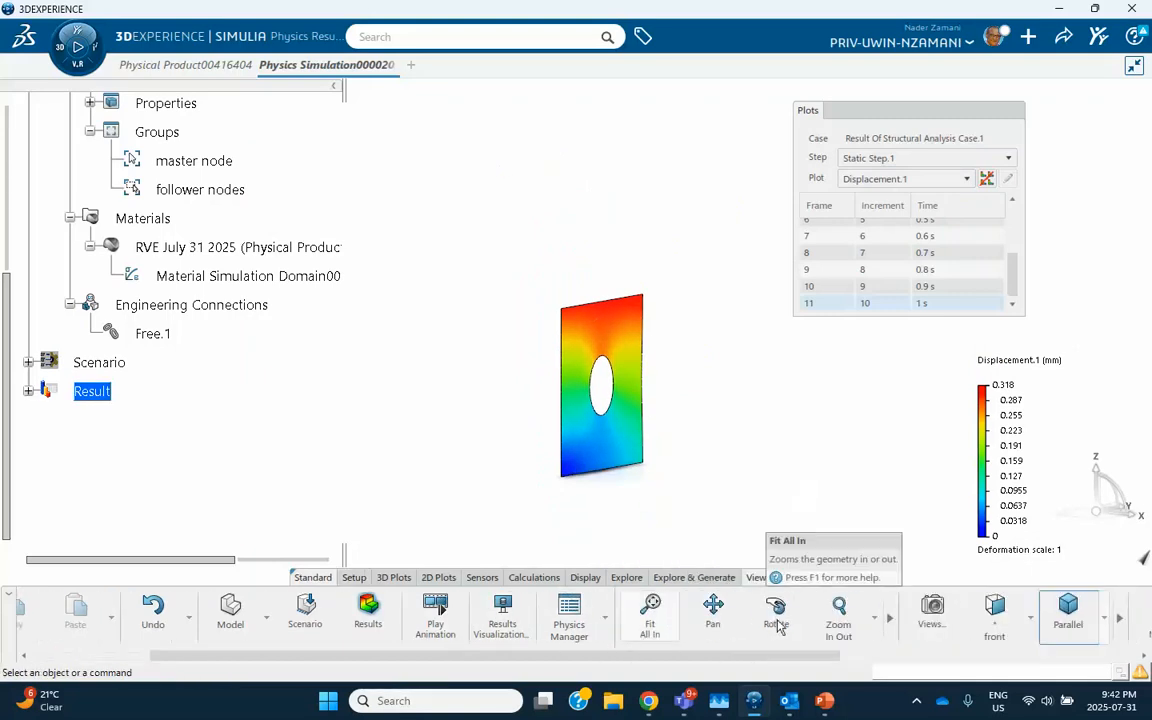
pyautogui.click(1003, 613)
pyautogui.moveTo(733, 386); pyautogui.dragTo(452, 332, button='middle')
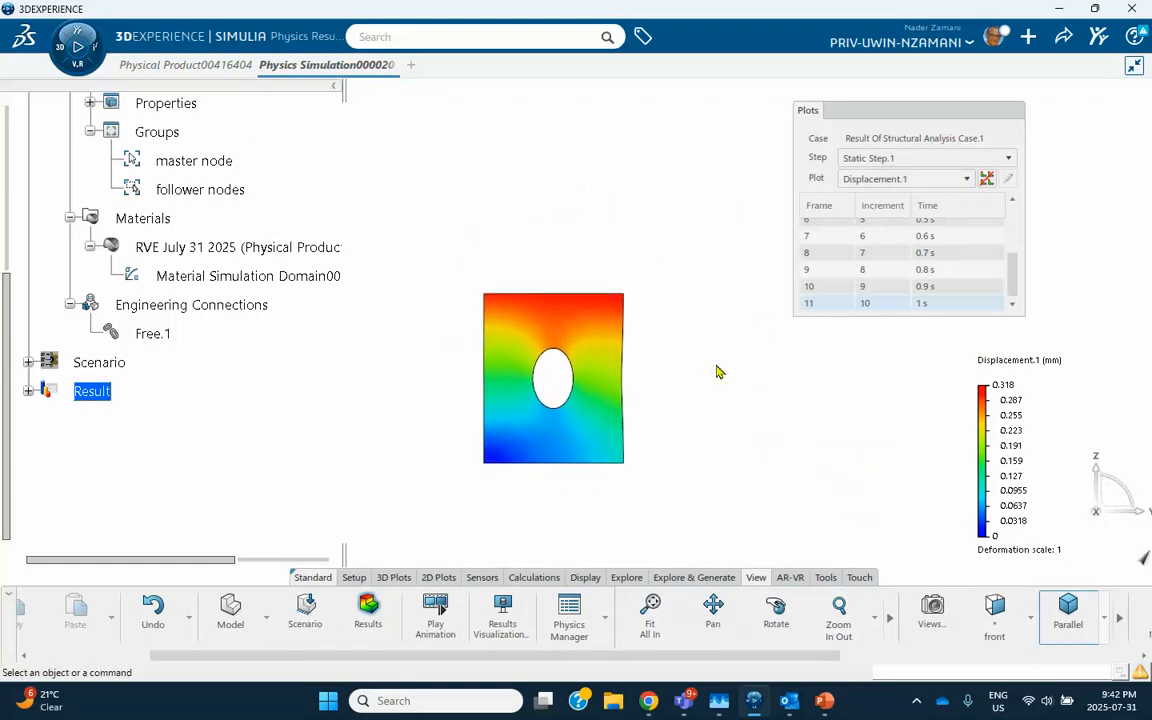
# Set the deformation scale factor of the Displacement.1 contour plot to 10 and confirm the plot edit.
pyautogui.doubleClick(596, 357)
pyautogui.click(408, 320)
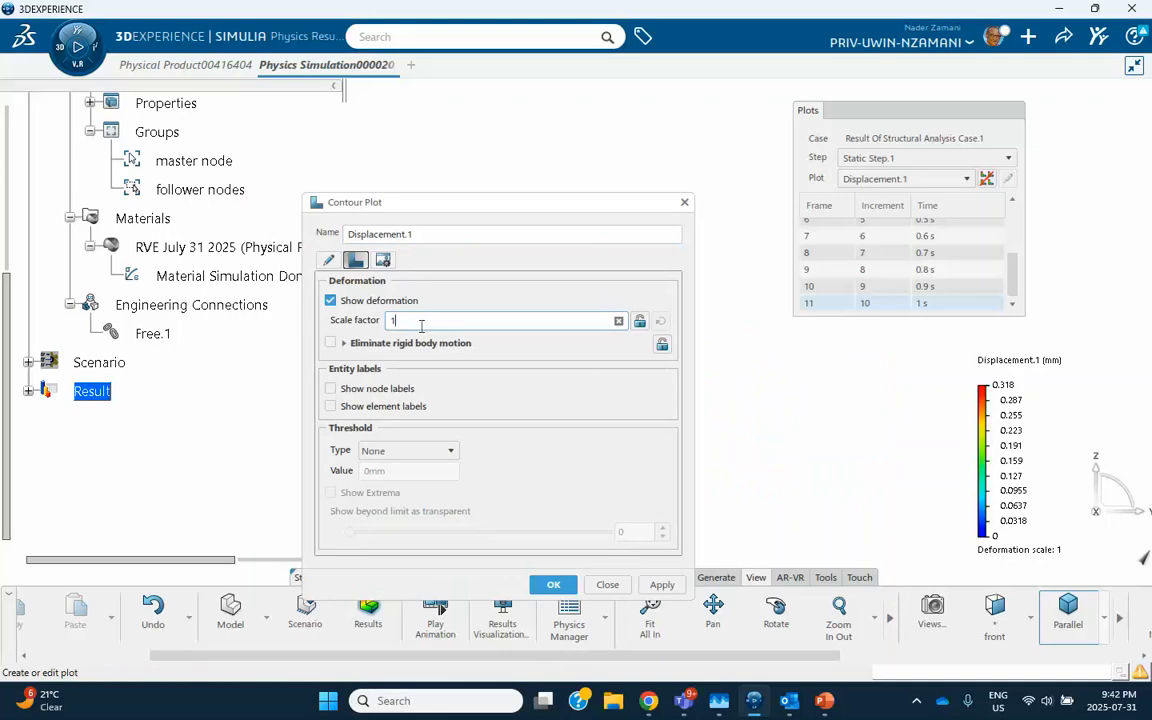
pyautogui.click(662, 584)
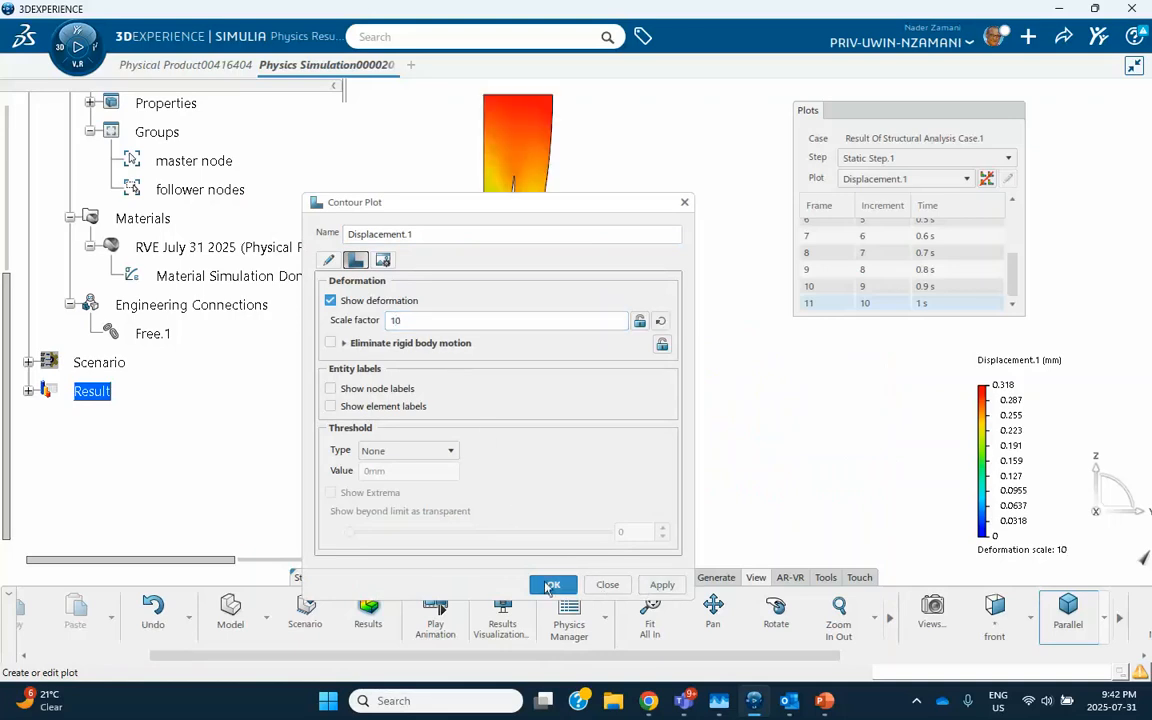
pyautogui.press('Return')
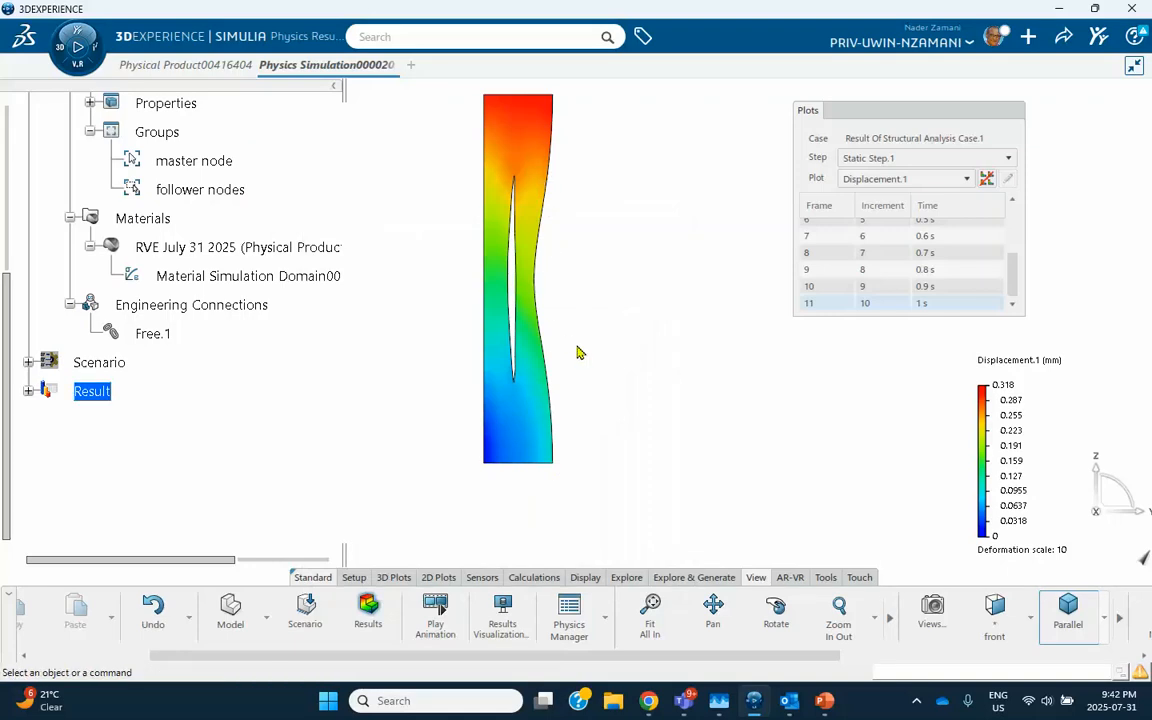
pyautogui.moveTo(613, 302); pyautogui.dragTo(614, 348, button='middle')
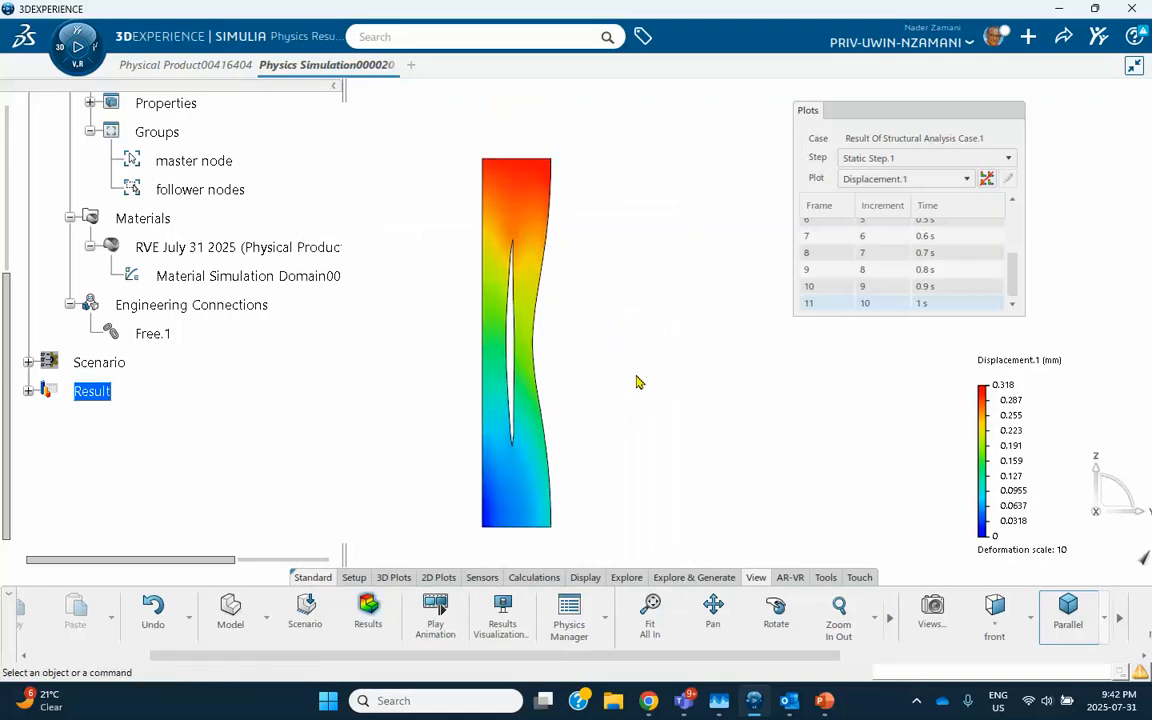
# Switch to the Tutorial 4 Coupling Nodes presentation in PowerPoint.
pyautogui.hotkey('alt', 'Tab')
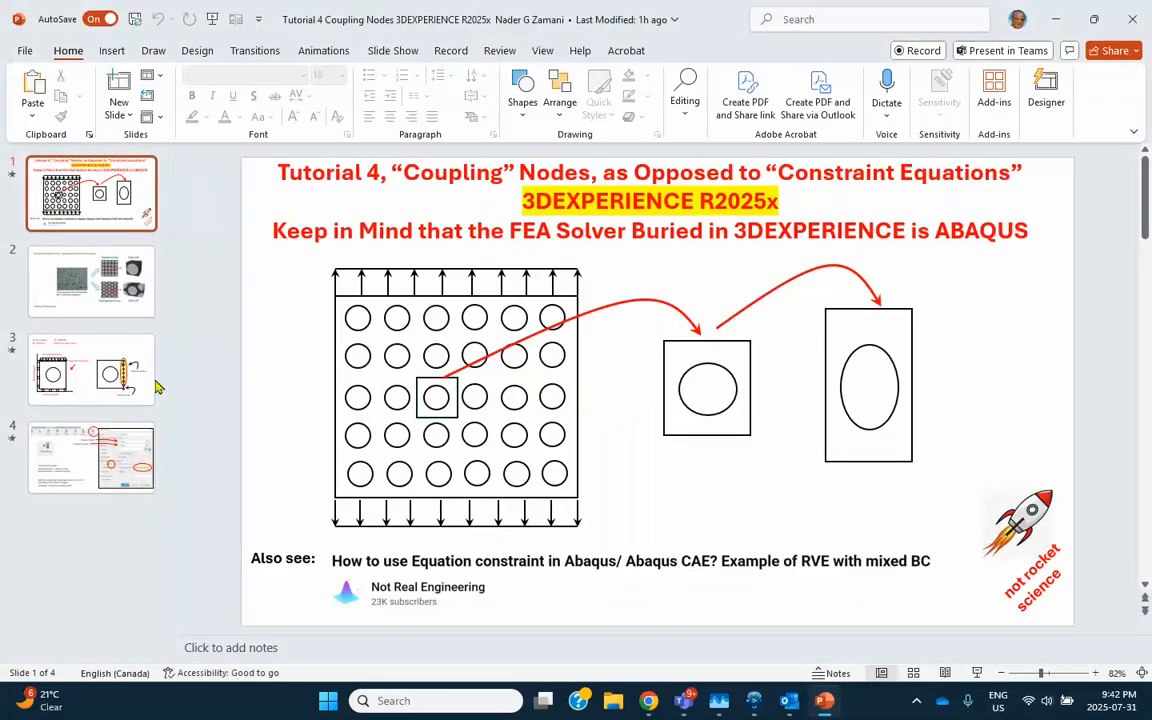